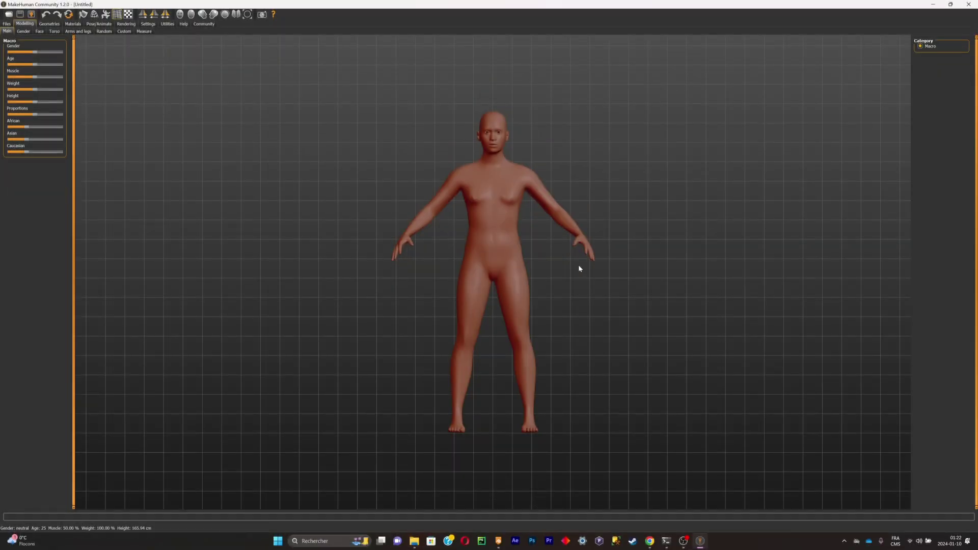
# - Make the figure almost fully male, raise its muscle and weight to about 70 percent, and make African its dominant ethnicity
pyautogui.scroll(-3, 554, 184)
pyautogui.scroll(5, 556, 183)
pyautogui.scroll(-1, 561, 181)
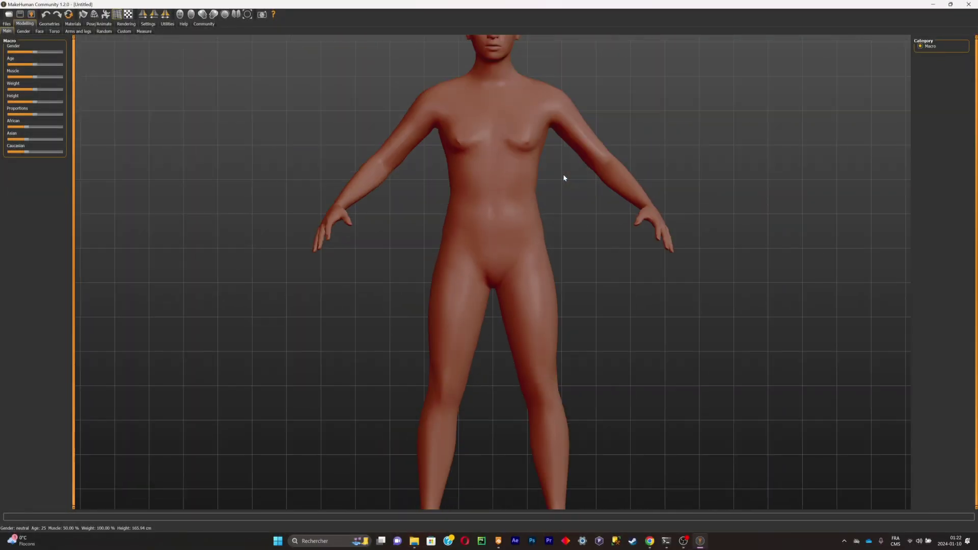
pyautogui.scroll(2, 576, 186)
pyautogui.scroll(-5, 589, 179)
pyautogui.moveTo(589, 163); pyautogui.dragTo(590, 175)
pyautogui.scroll(3, 483, 153)
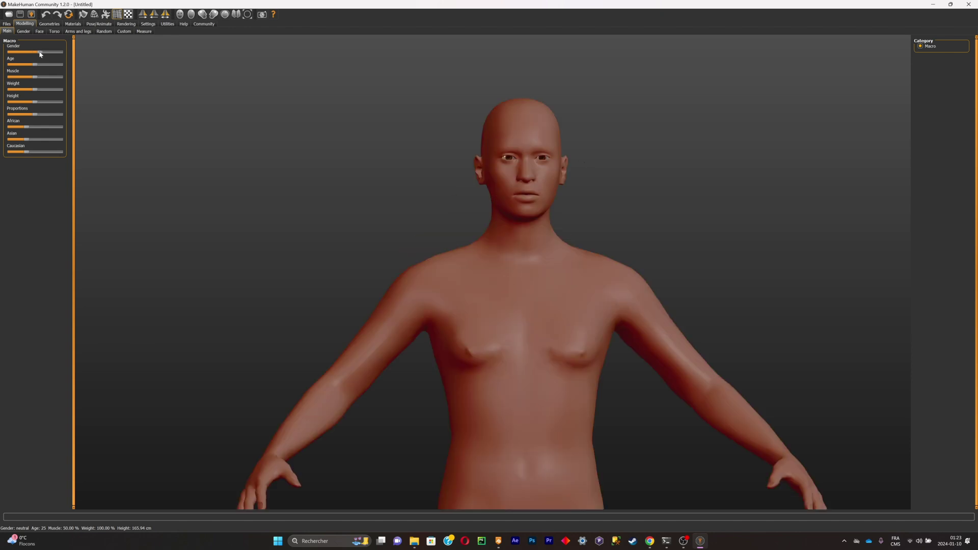
pyautogui.moveTo(38, 52); pyautogui.dragTo(93, 99)
pyautogui.moveTo(50, 170); pyautogui.dragTo(80, 170)
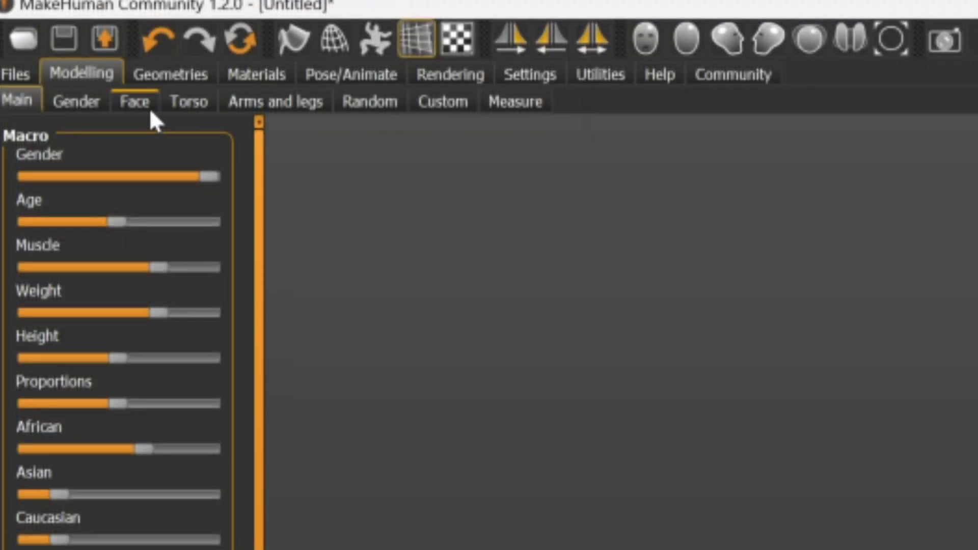
# - In the face's head shape settings, try a much greater head angle, undo it, and set the Round shape to about half
pyautogui.click(40, 32)
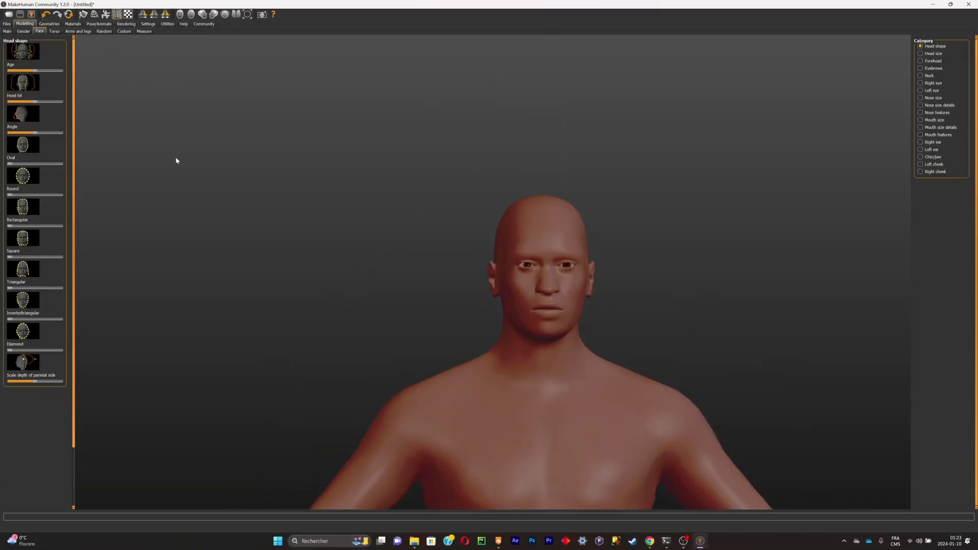
pyautogui.scroll(-1, 323, 190)
pyautogui.scroll(2, 362, 199)
pyautogui.moveTo(586, 255); pyautogui.dragTo(508, 261)
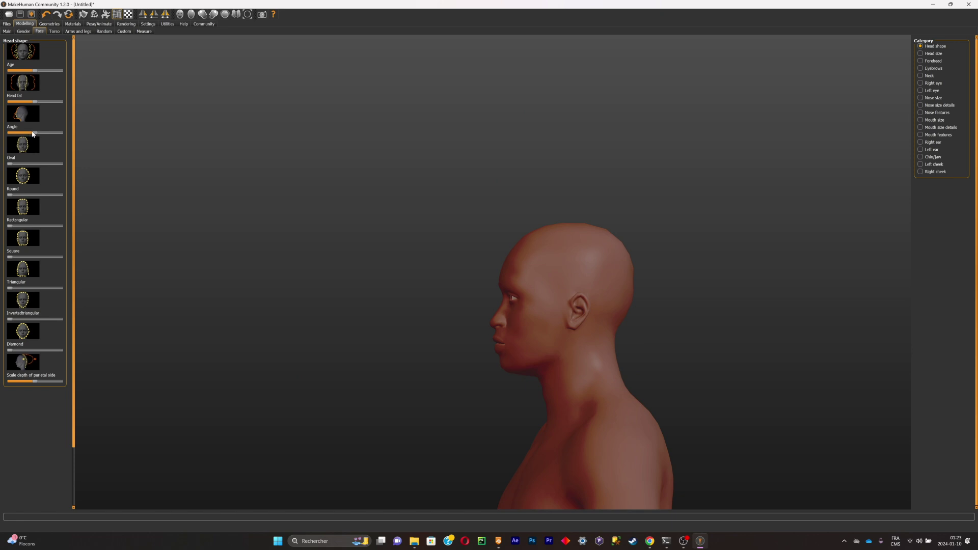
pyautogui.moveTo(33, 134); pyautogui.dragTo(60, 133)
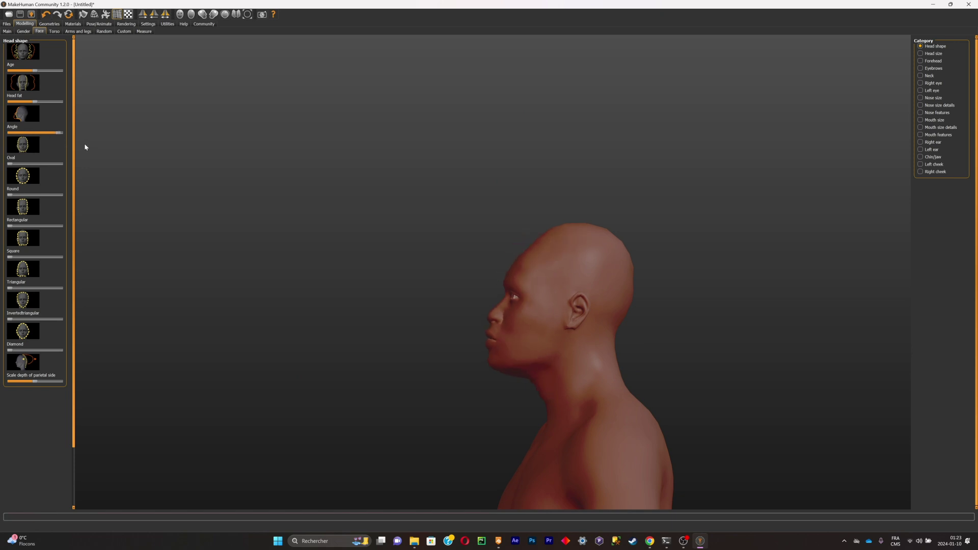
pyautogui.hotkey('ctrl', 'z')
pyautogui.moveTo(9, 194); pyautogui.dragTo(30, 201)
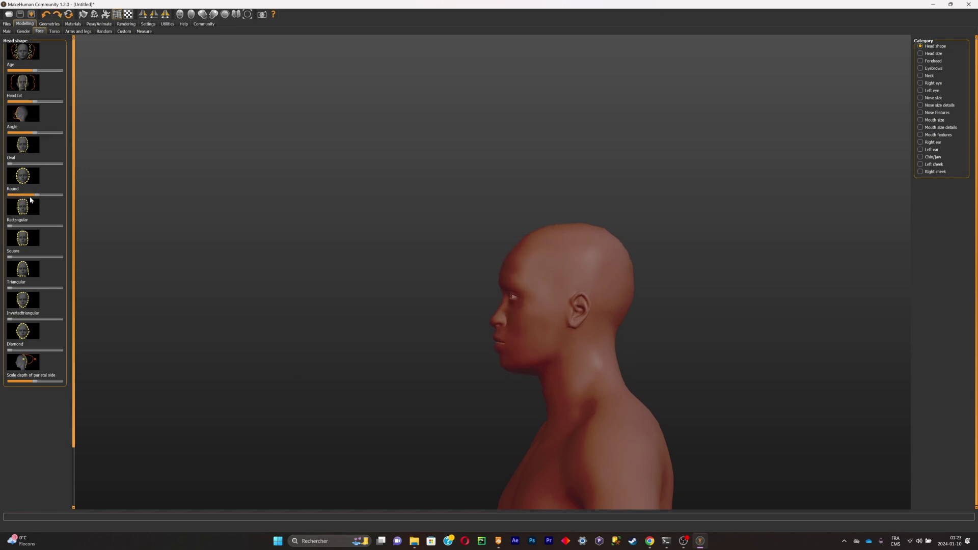
# - Examine the modelling options for head size, forehead, eyebrows and neck, as well as the torso, limb and randomize settings
pyautogui.click(921, 54)
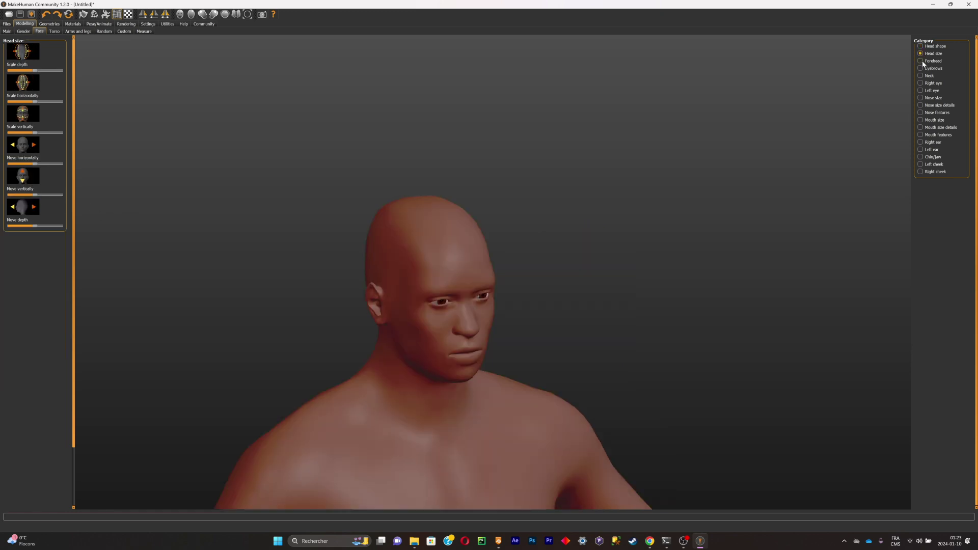
pyautogui.click(922, 61)
pyautogui.click(921, 68)
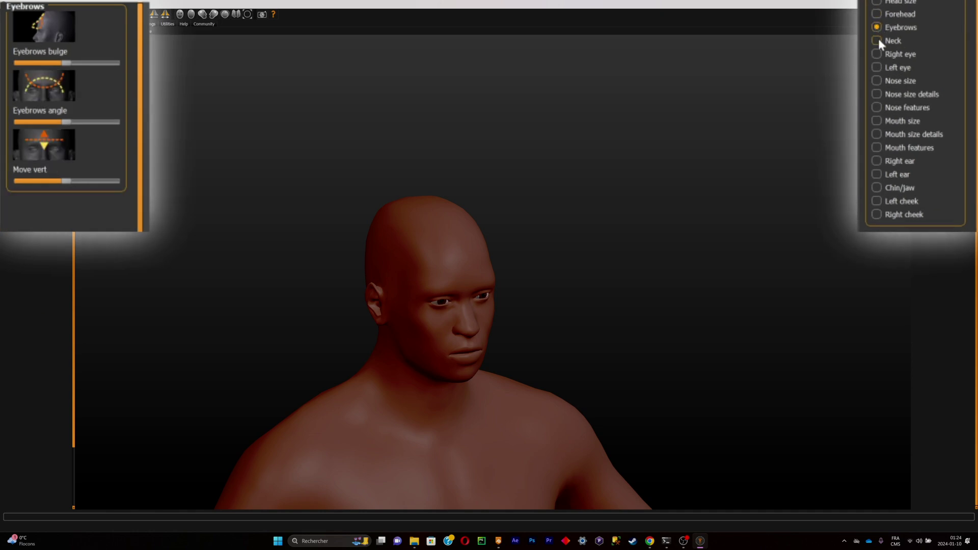
pyautogui.click(879, 41)
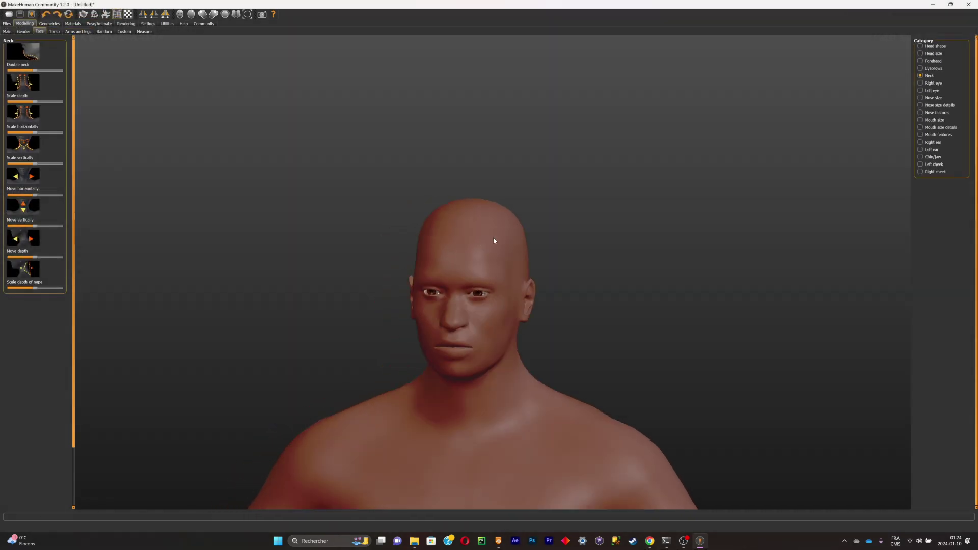
pyautogui.moveTo(447, 218); pyautogui.dragTo(459, 220)
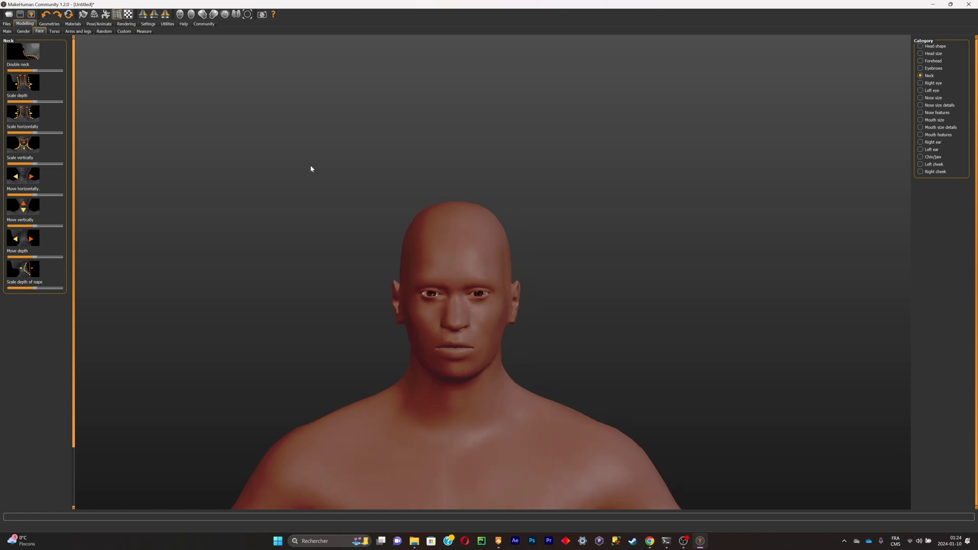
pyautogui.click(54, 31)
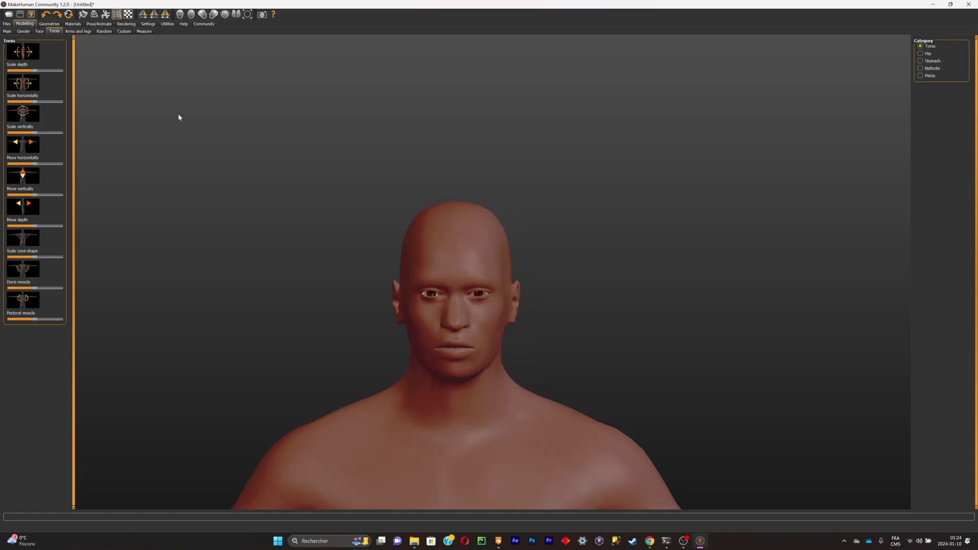
pyautogui.click(76, 32)
pyautogui.click(106, 32)
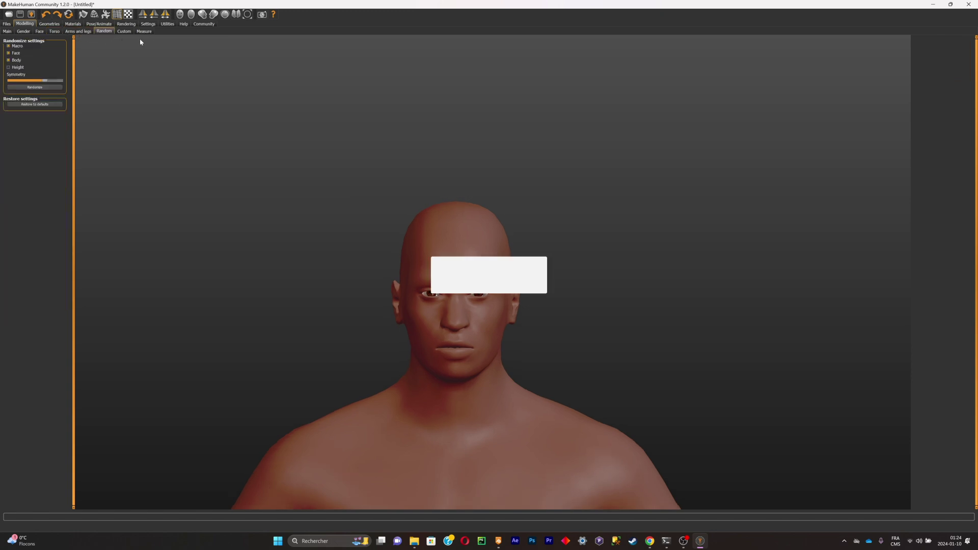
pyautogui.click(78, 31)
# - Dress the figure in the Male casualsuit06 outfit only, removing the overlapping Male casualsuit04 after trying it on
pyautogui.click(55, 24)
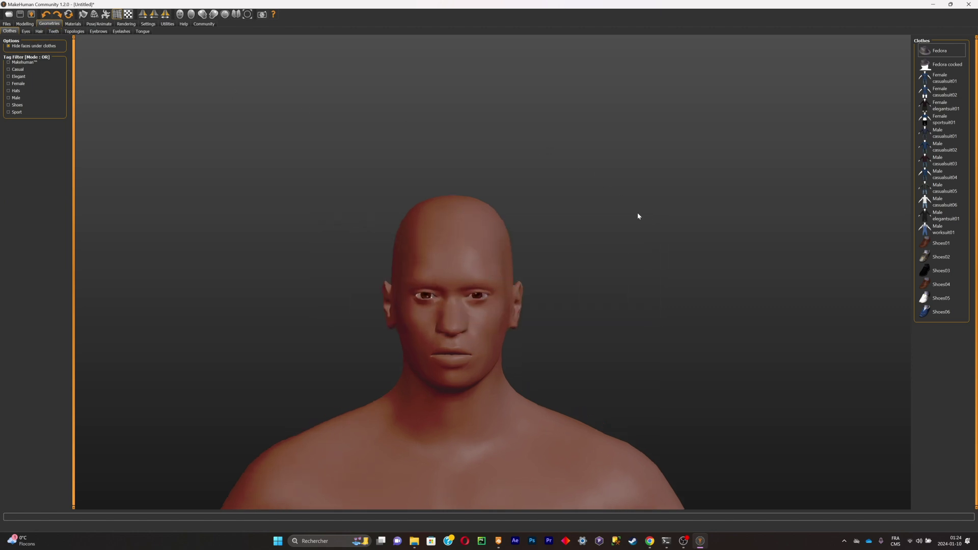
pyautogui.scroll(-3, 650, 224)
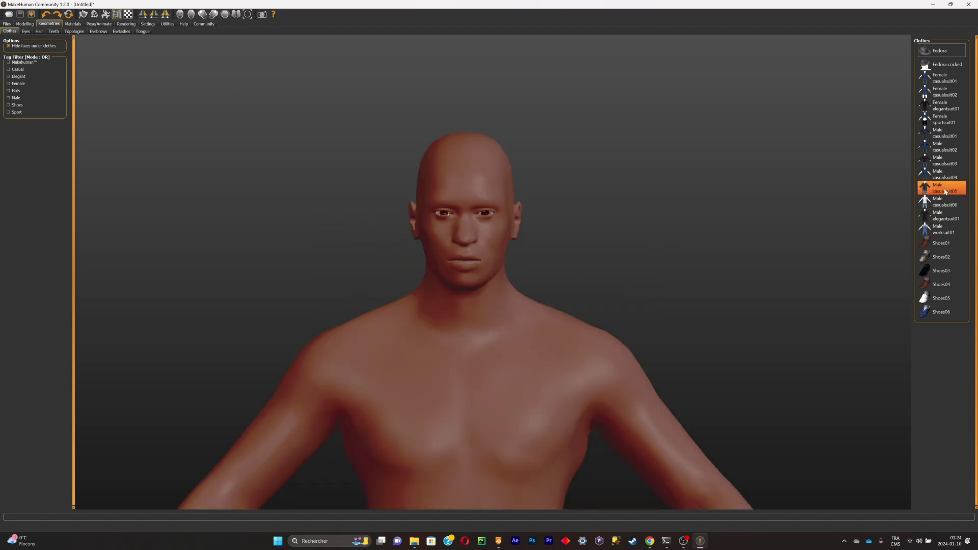
pyautogui.click(942, 174)
pyautogui.click(947, 206)
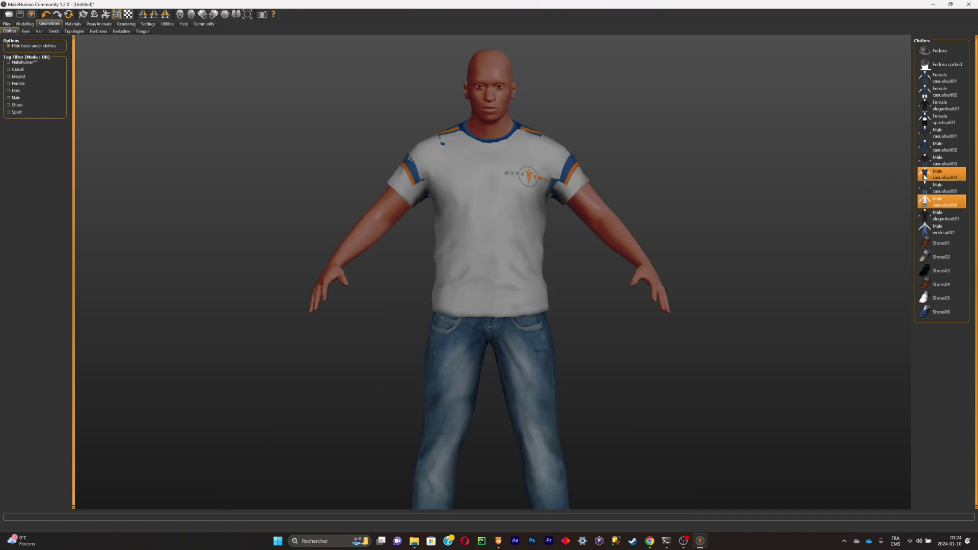
pyautogui.click(928, 175)
# - Put Shoes03 on the figure and enable hiding of the faces under the clothes
pyautogui.scroll(-3, 641, 290)
pyautogui.scroll(-3, 640, 286)
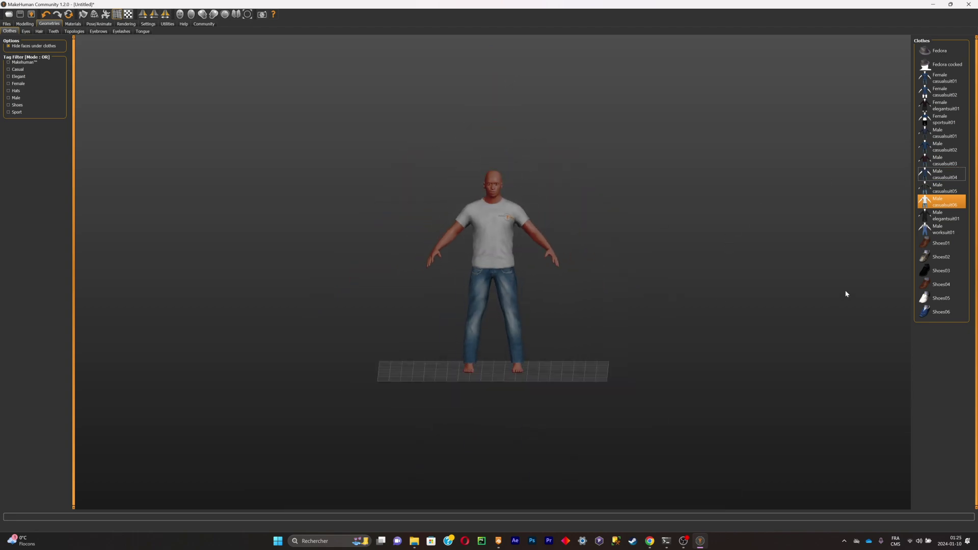
pyautogui.click(941, 271)
pyautogui.scroll(7, 615, 275)
pyautogui.moveTo(533, 225); pyautogui.dragTo(532, 197)
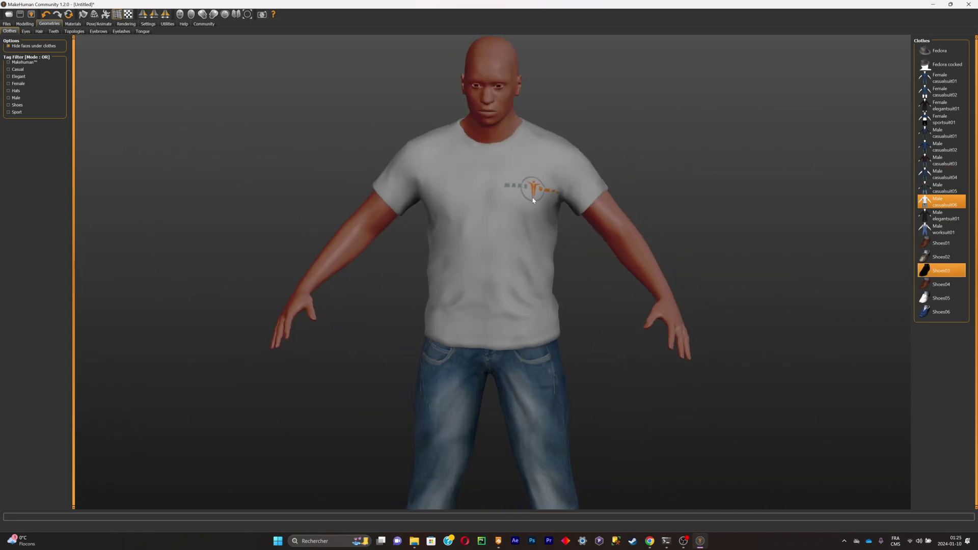
pyautogui.scroll(-2, 562, 206)
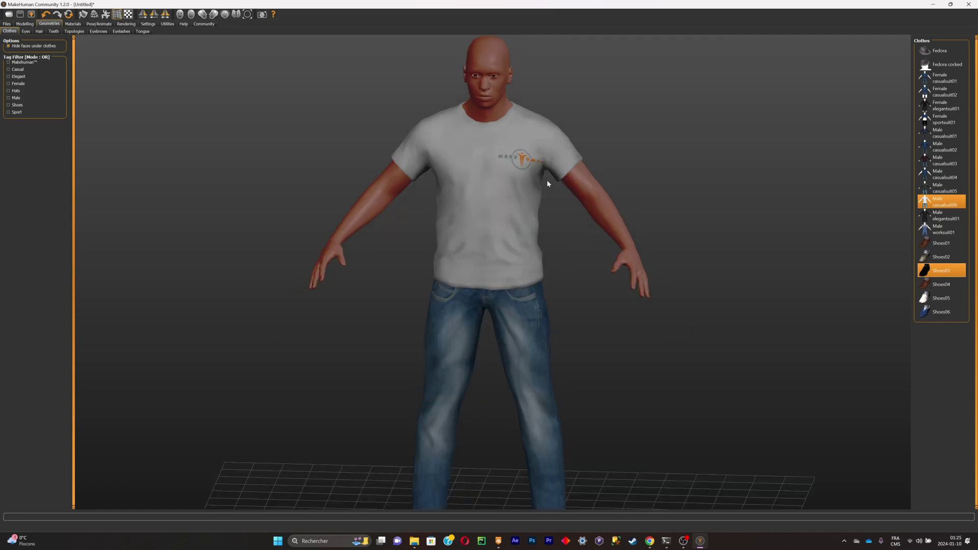
pyautogui.scroll(5, 546, 180)
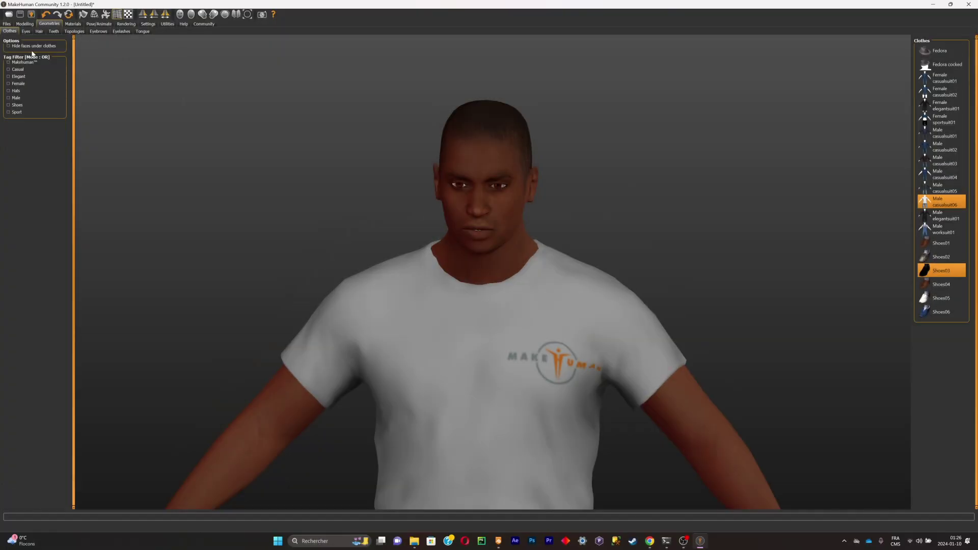
pyautogui.click(8, 46)
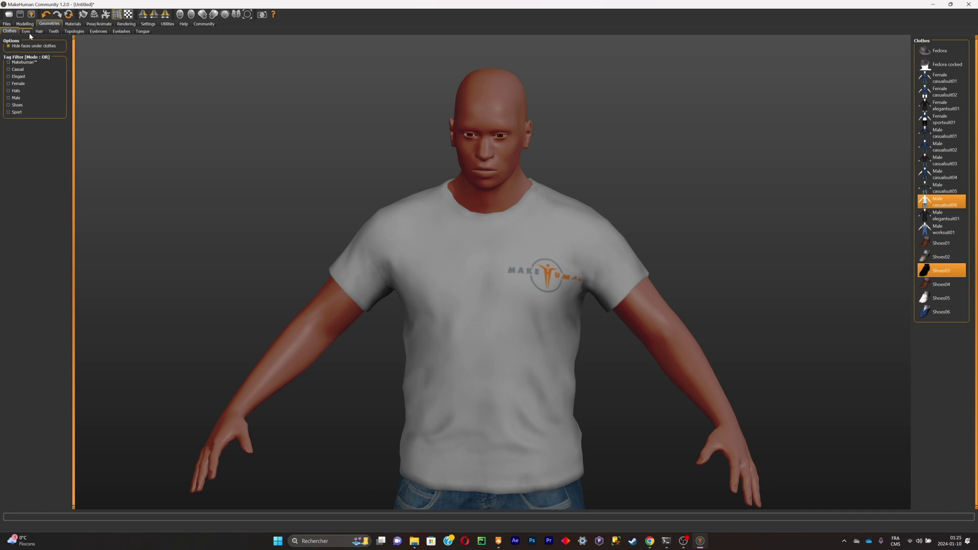
# - Check the available eye types, add Teeth base to the figure, and select the Male generic topology
pyautogui.click(26, 31)
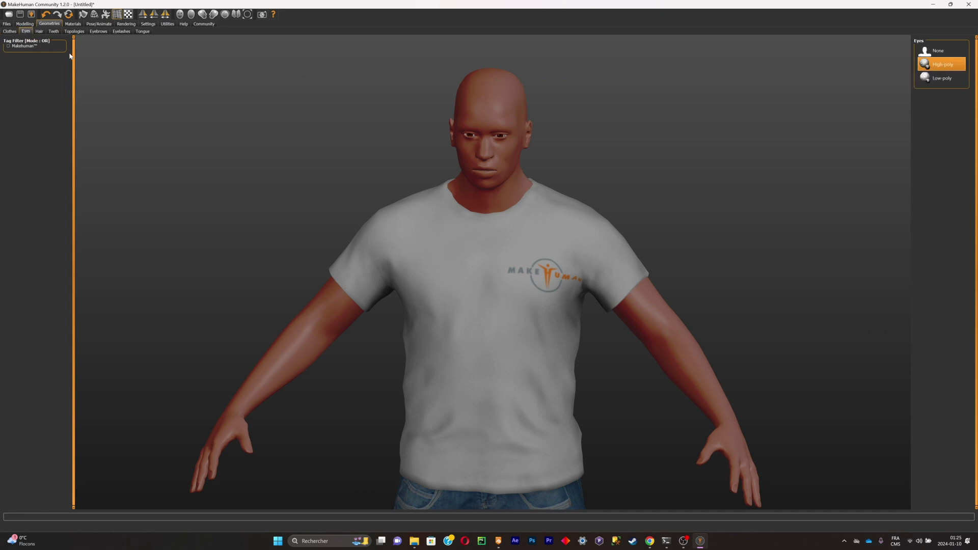
pyautogui.click(54, 32)
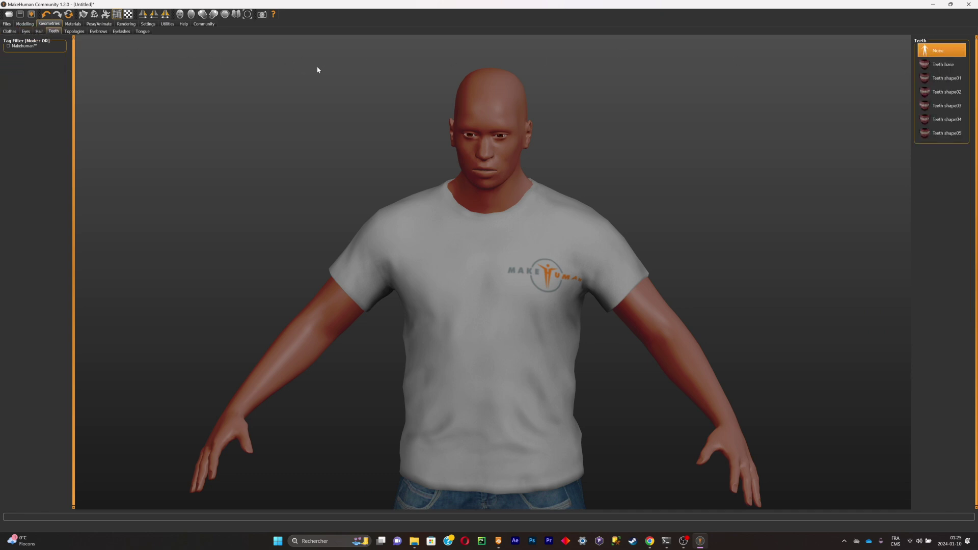
pyautogui.click(952, 67)
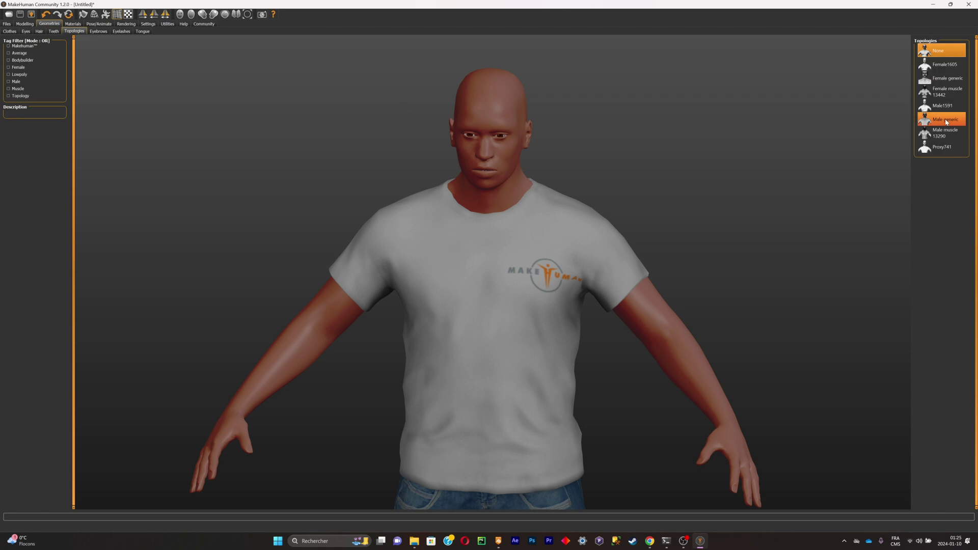
pyautogui.click(946, 122)
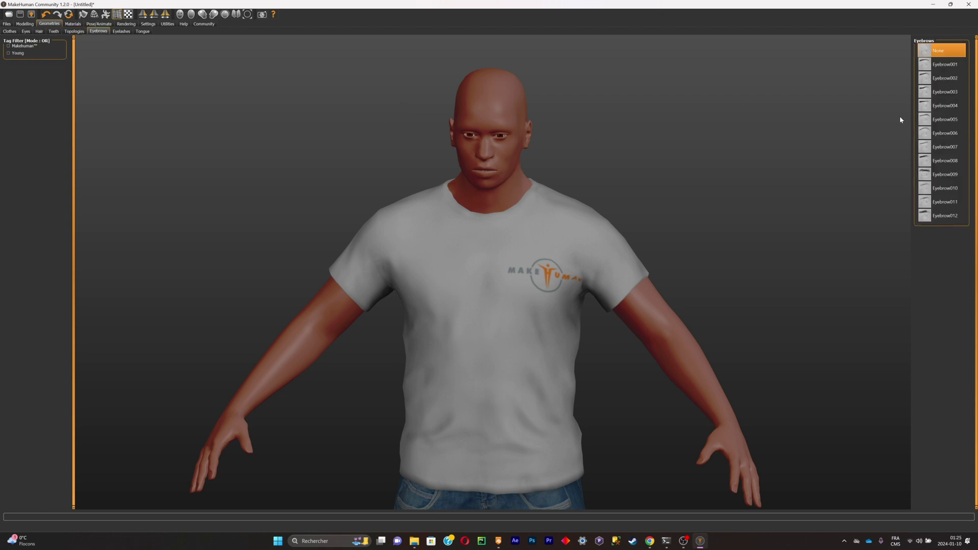
# - Add the facial details Eyebrow008, Eyelashes01 and Tongue01 to the figure
pyautogui.click(943, 105)
pyautogui.click(929, 159)
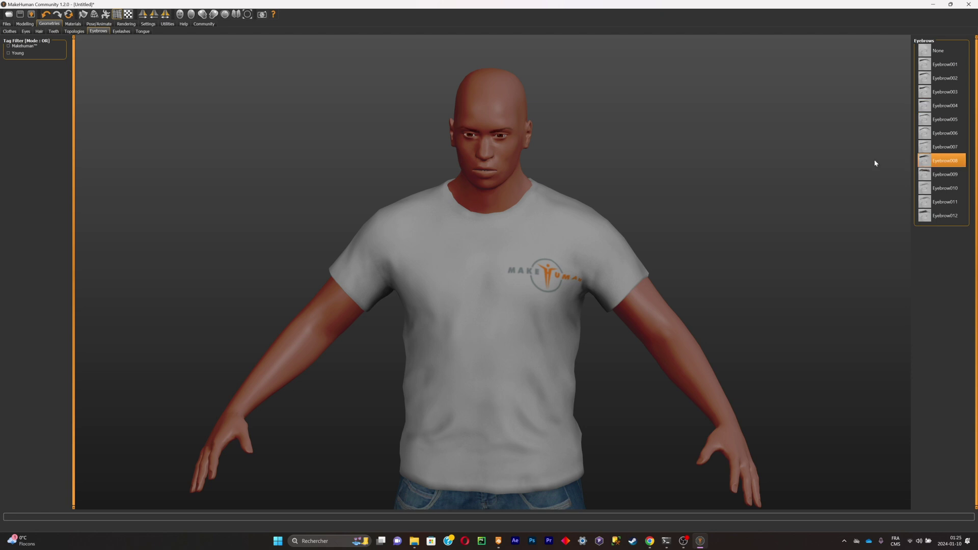
pyautogui.hotkey('ctrl', 'Tab')
pyautogui.press('Down')
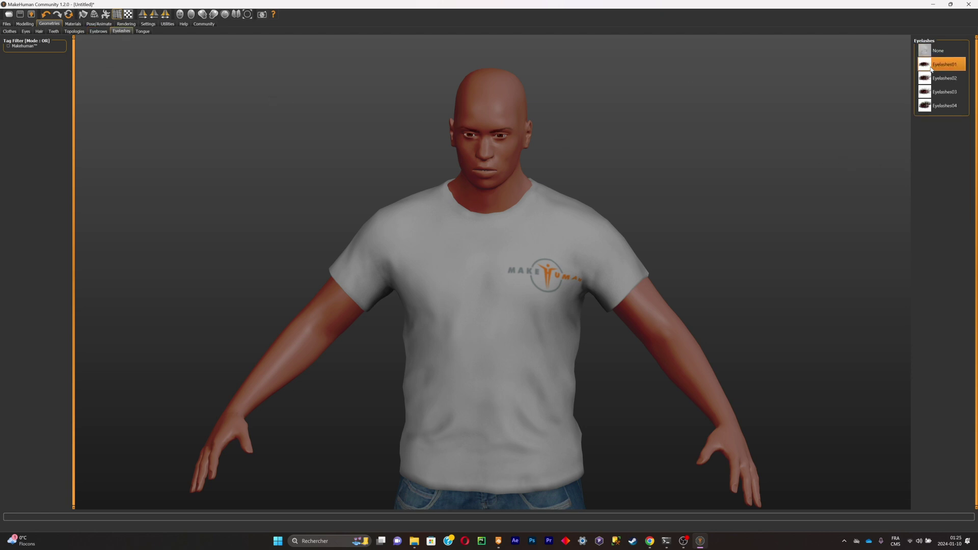
pyautogui.hotkey('ctrl', 'Tab')
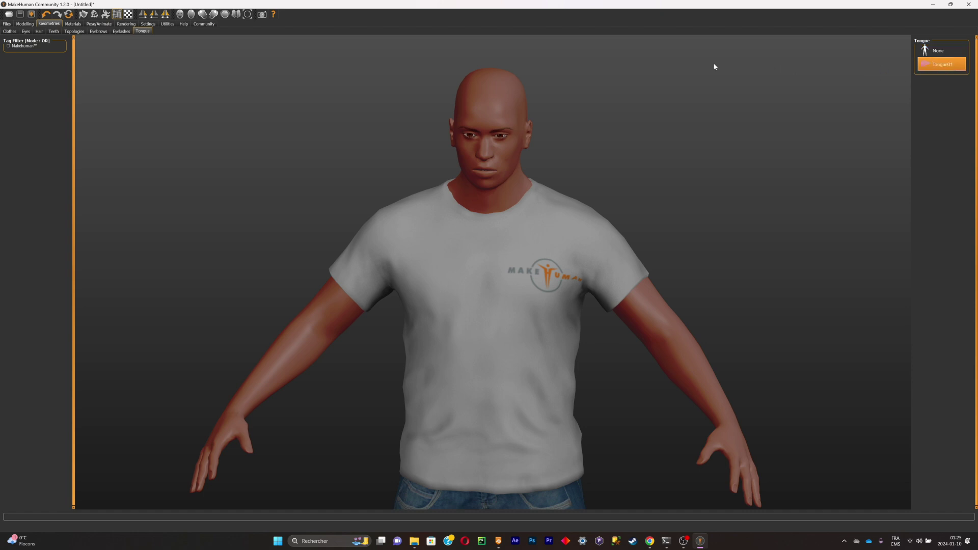
# - Apply the Old african female skin material to the figure and return to the clothes options
pyautogui.click(73, 23)
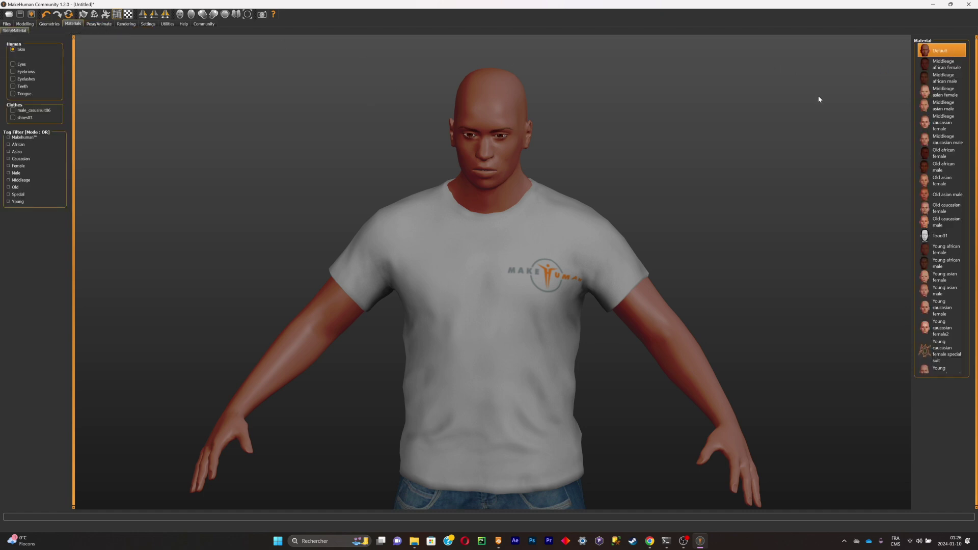
pyautogui.click(943, 153)
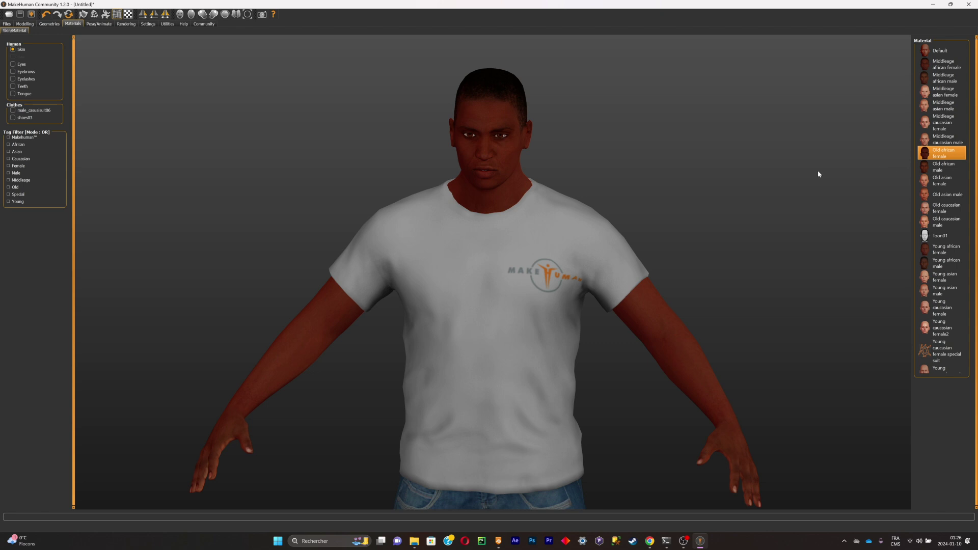
pyautogui.click(49, 24)
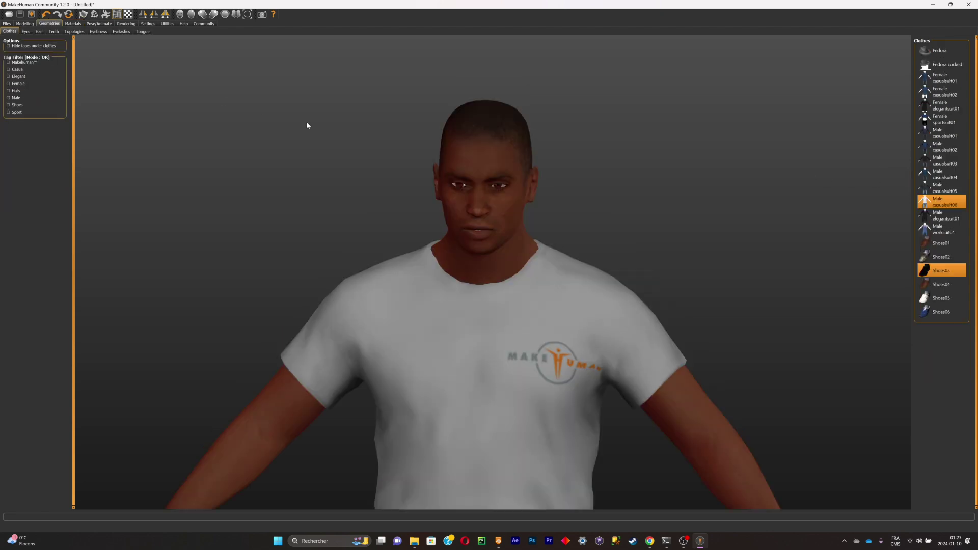
pyautogui.scroll(2, 502, 176)
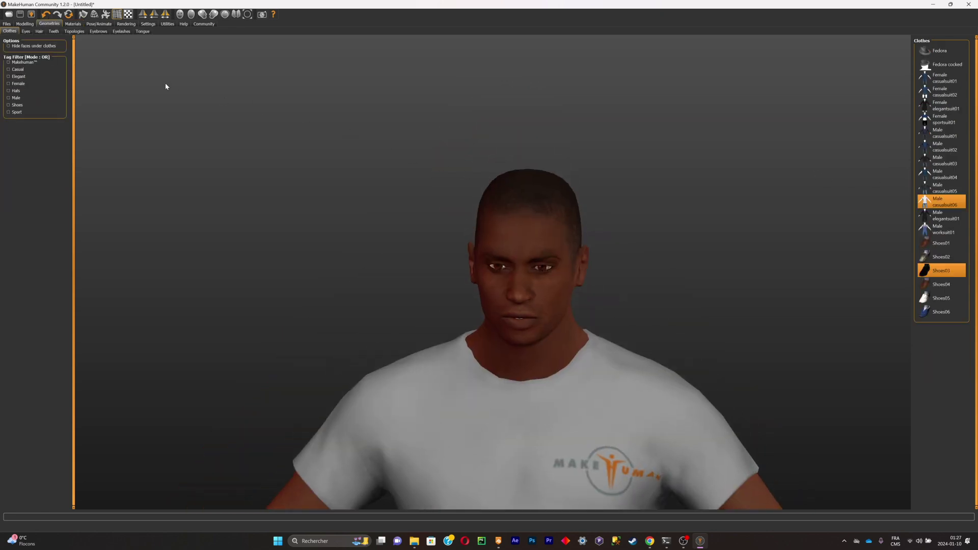
# - Name the export "black guy", set the mesh format to Filmbox (fbx), and export it to the Downloads folder as blak_guy.fbx
pyautogui.click(31, 16)
pyautogui.click(204, 42)
pyautogui.write('black guy')
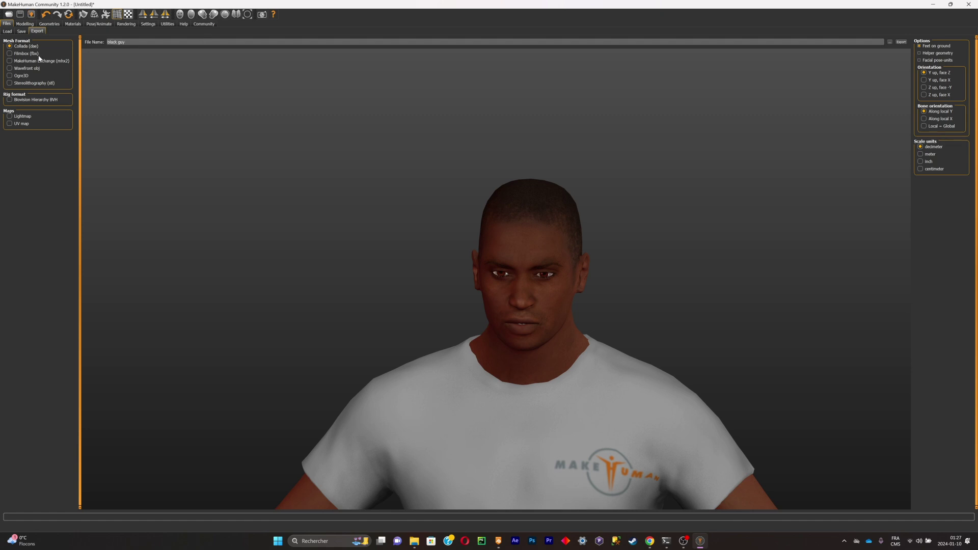
pyautogui.click(26, 54)
pyautogui.click(889, 42)
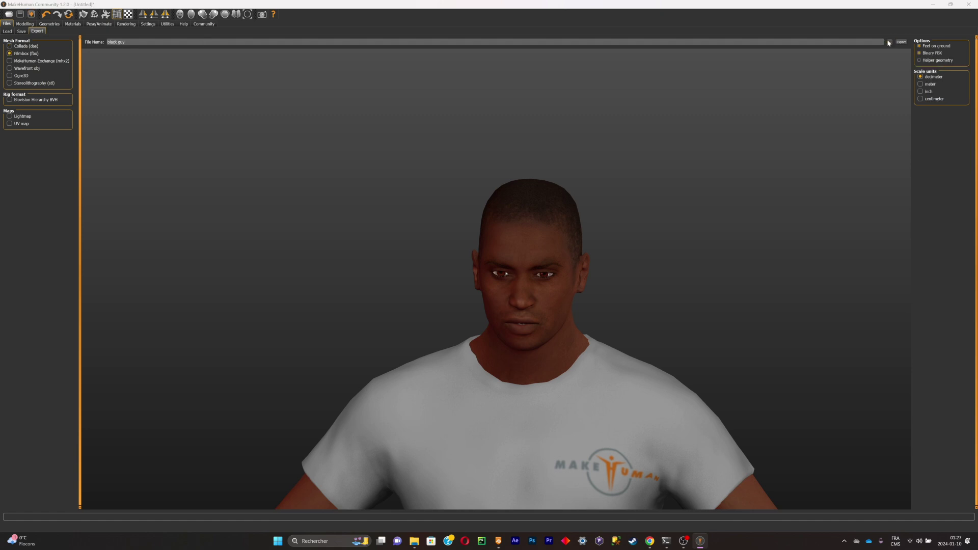
pyautogui.scroll(-2, 39, 125)
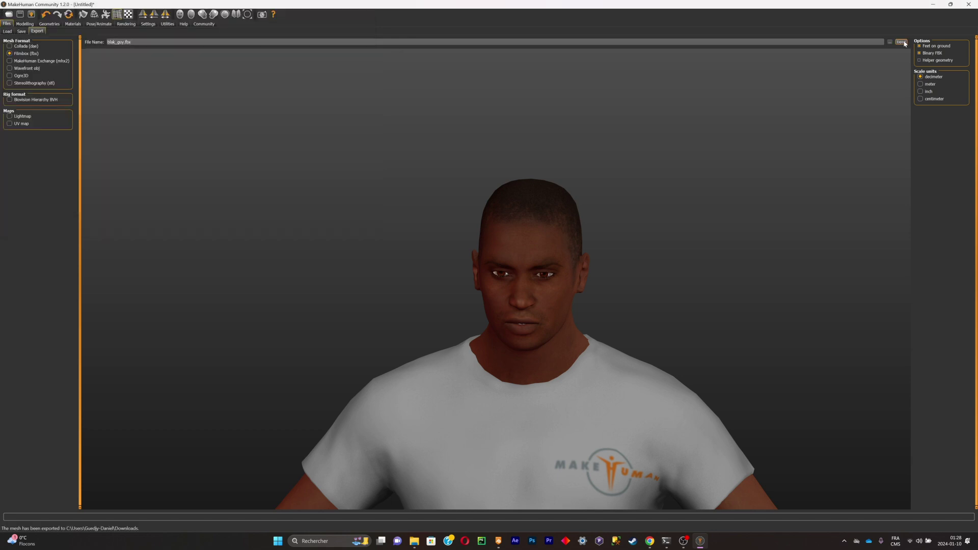
# - Switch to Blender and delete all the default objects from a new general scene
pyautogui.click(902, 42)
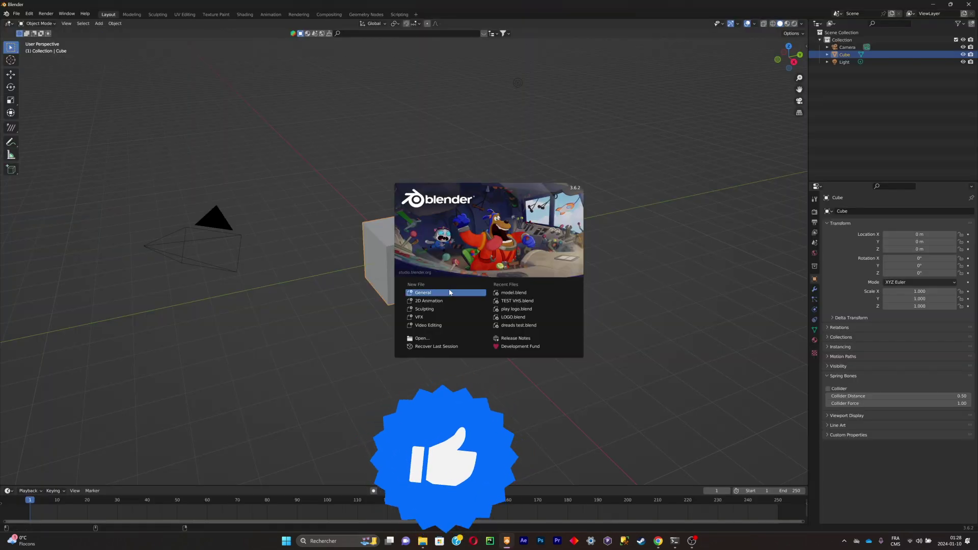
pyautogui.click(449, 293)
pyautogui.hotkey('ctrl', 'a')
pyautogui.click(473, 228)
pyautogui.press('a')
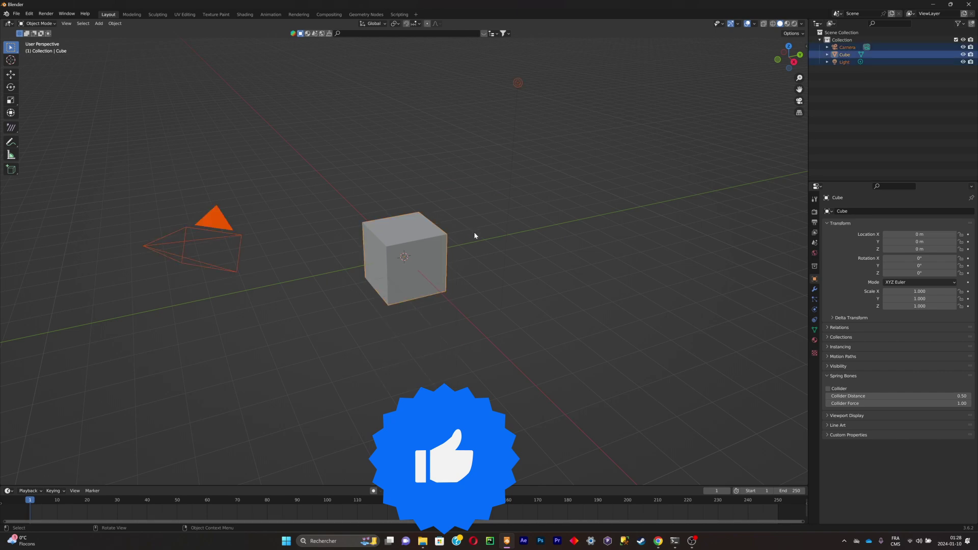
pyautogui.press('x')
pyautogui.click(474, 234)
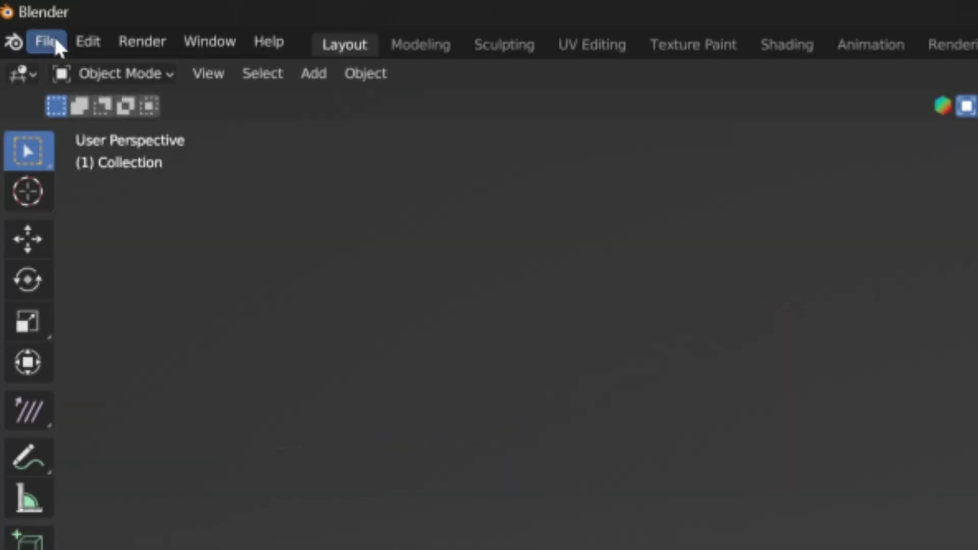
# - Import the exported character's FBX file from the Downloads folder
pyautogui.click(18, 14)
pyautogui.moveTo(66, 116)
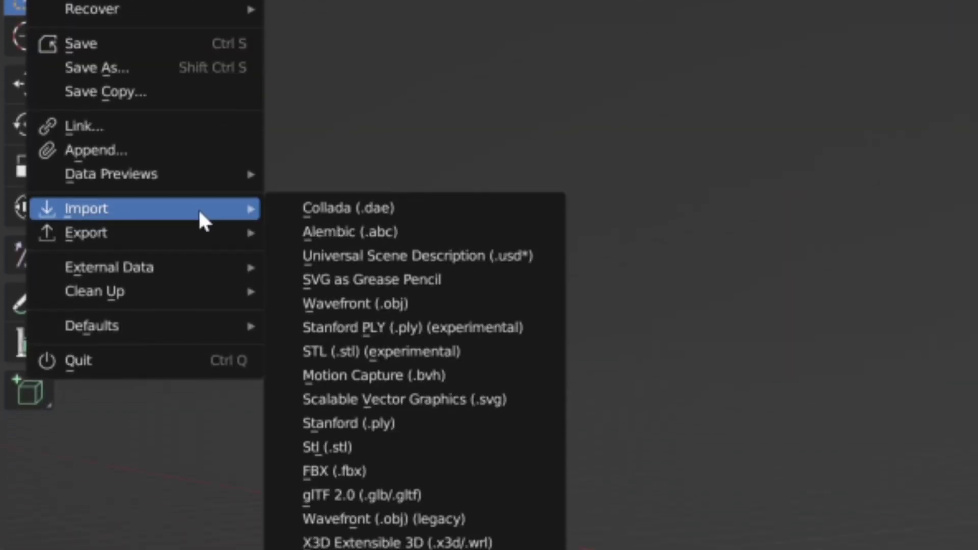
pyautogui.click(467, 472)
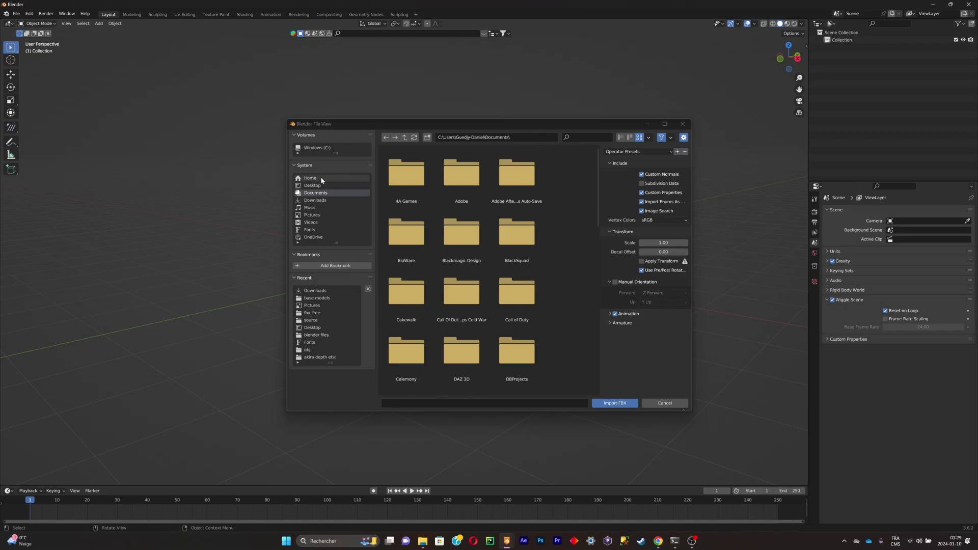
pyautogui.click(331, 200)
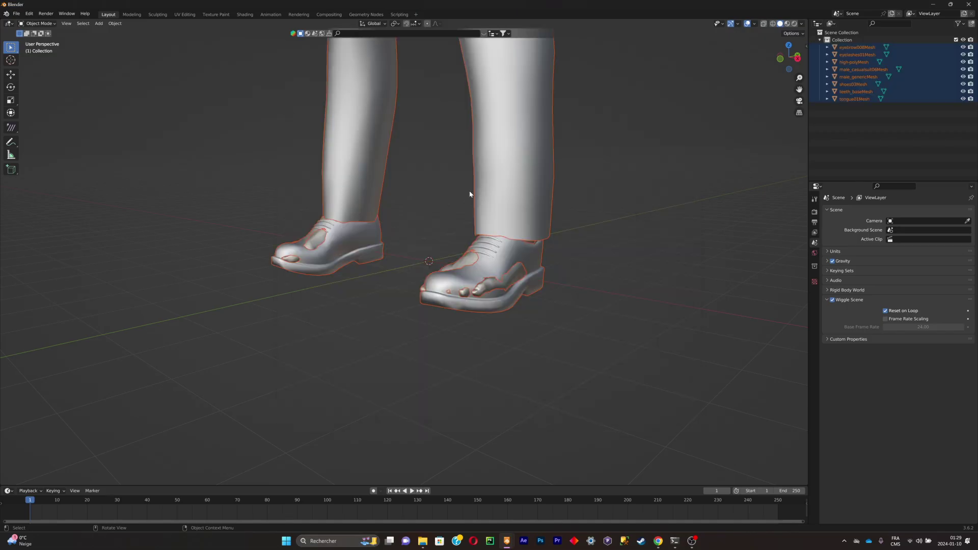
# - Scale the whole imported character down to about 0.35 and apply the scale
pyautogui.scroll(-5, 470, 192)
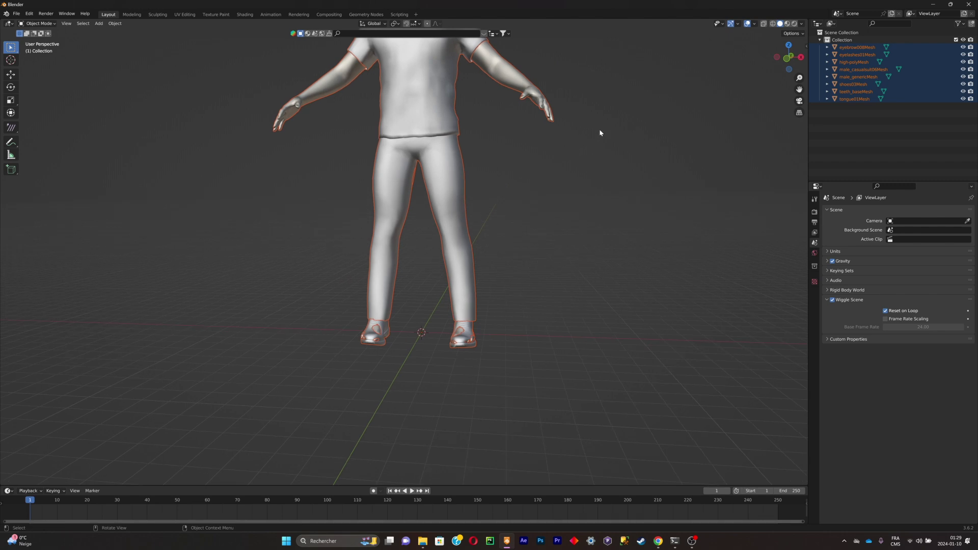
pyautogui.press('s')
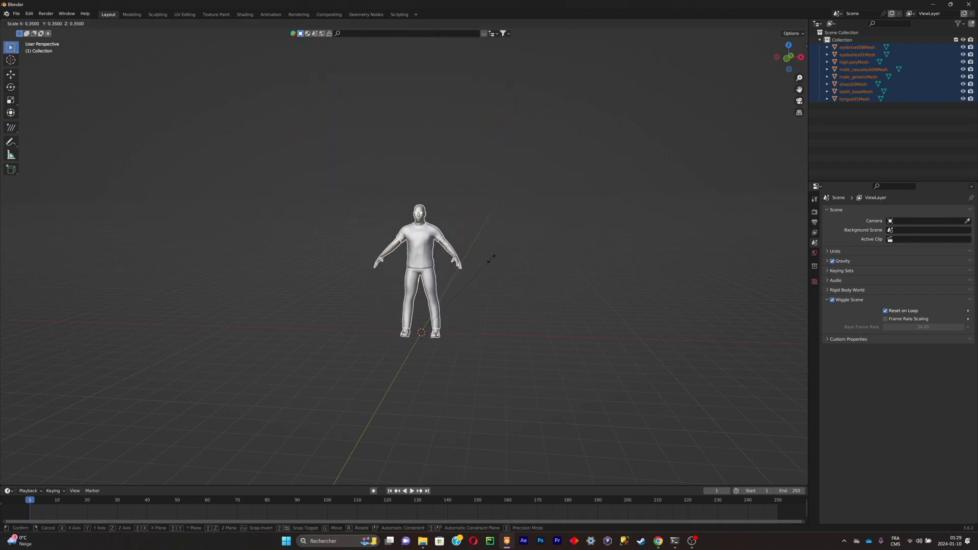
pyautogui.click(484, 268)
pyautogui.hotkey('ctrl', 'a')
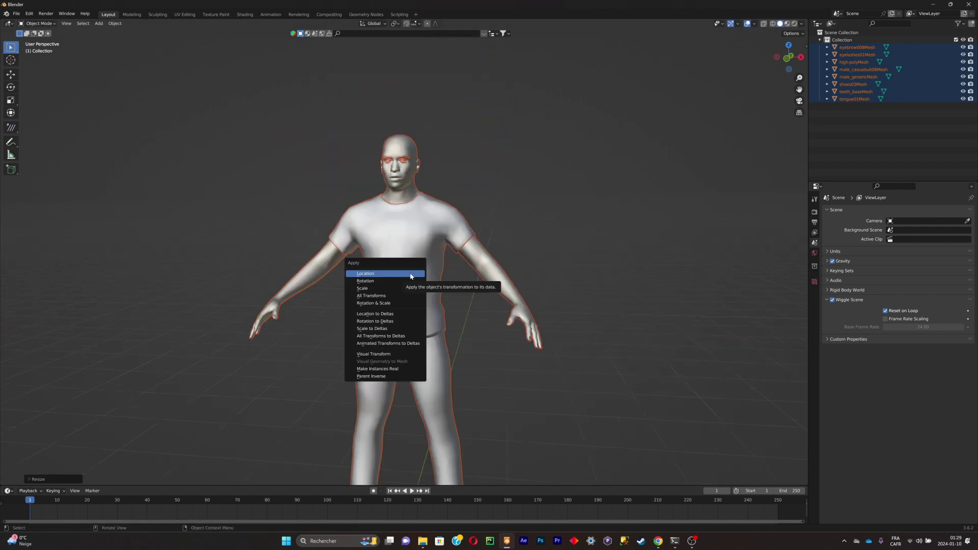
pyautogui.click(412, 288)
# - Deselect the character and show it with its textures in the Material Preview display
pyautogui.scroll(3, 485, 222)
pyautogui.click(754, 40)
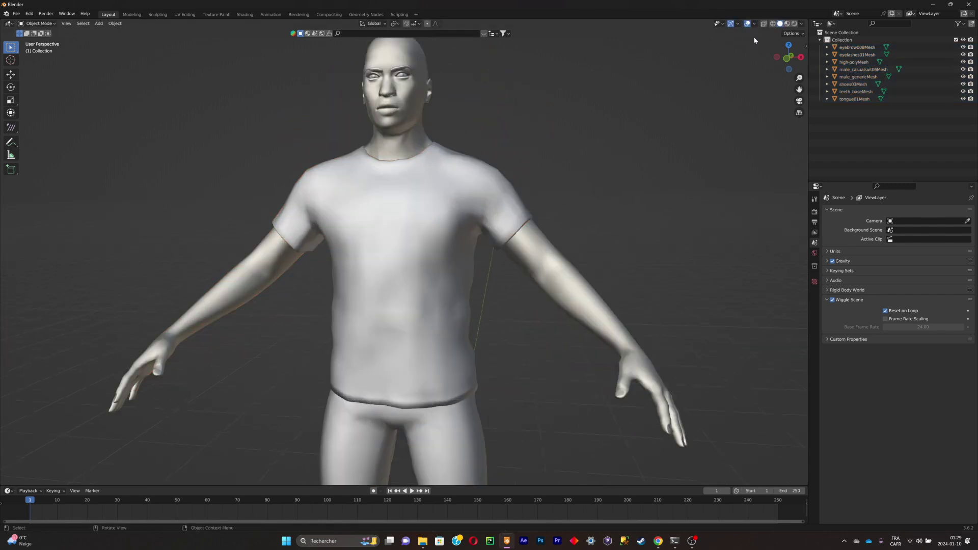
pyautogui.click(785, 24)
pyautogui.moveTo(555, 123)
pyautogui.mouseDown(button='middle')
pyautogui.moveTo(589, 122)
pyautogui.moveTo(550, 119)
pyautogui.mouseUp(button='middle')
pyautogui.scroll(1, 513, 131)
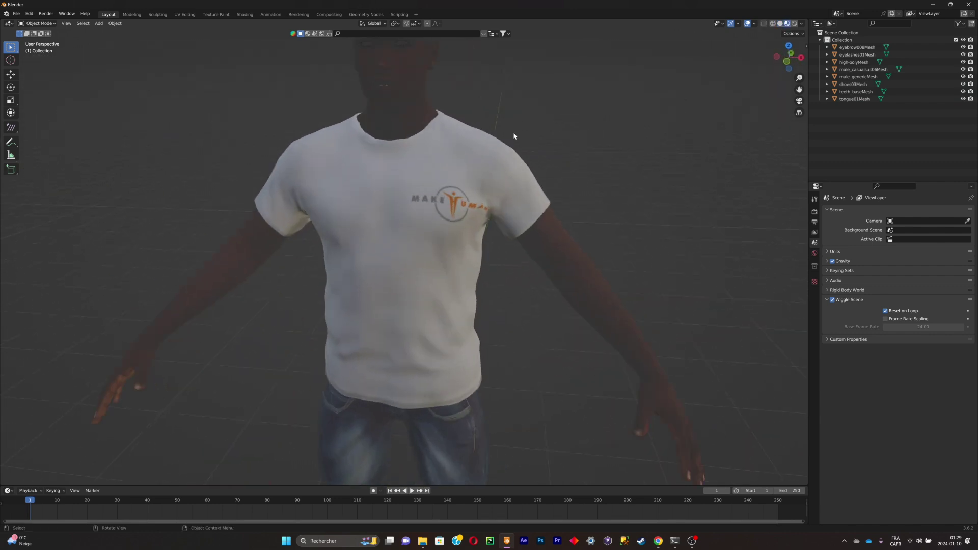
# - Set the blend mode of the T-shirt and jeans material to Opaque
pyautogui.click(478, 148)
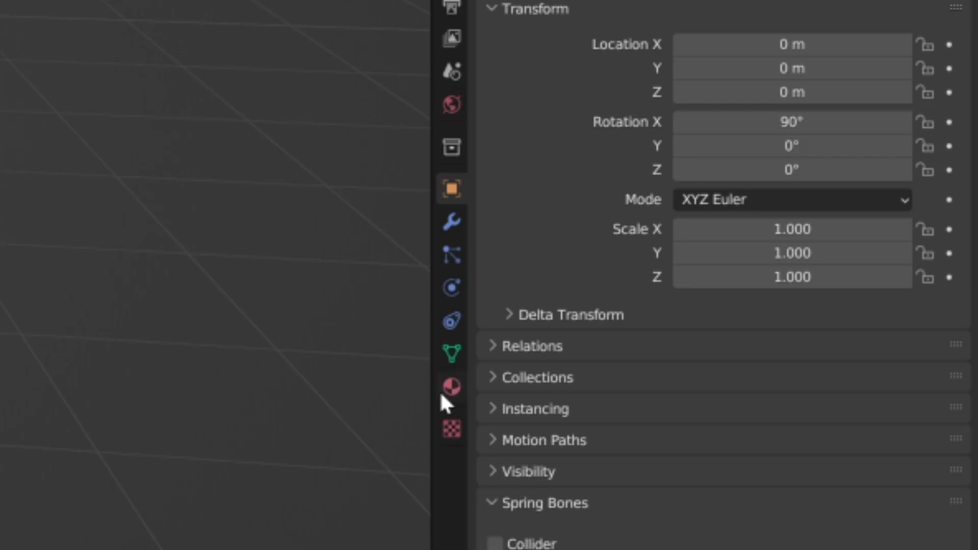
pyautogui.click(814, 340)
pyautogui.scroll(-10, 820, 357)
pyautogui.scroll(1, 713, 275)
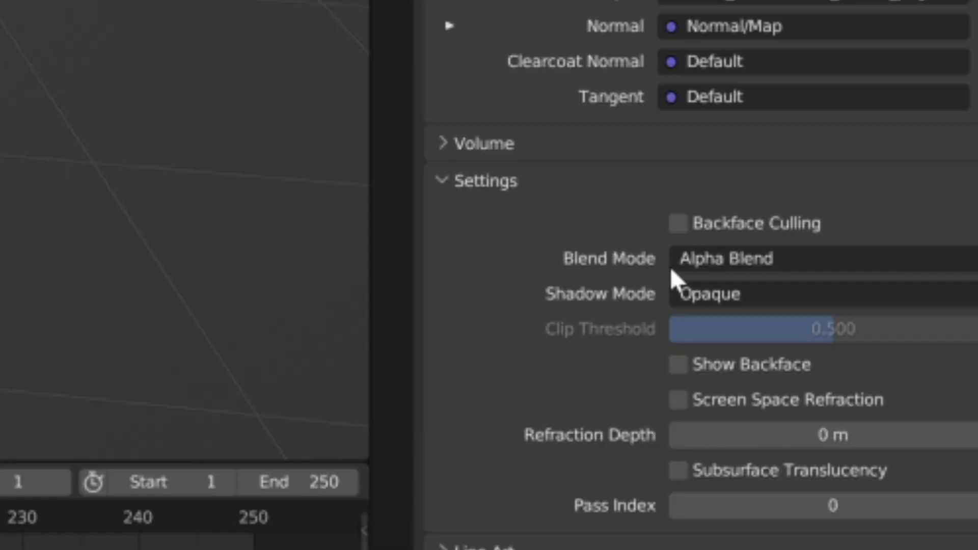
pyautogui.click(695, 266)
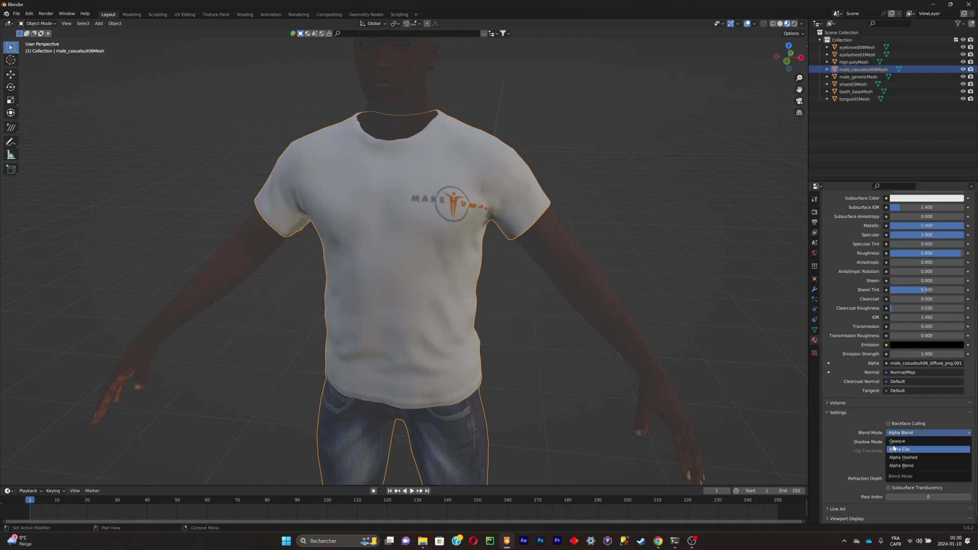
pyautogui.click(900, 449)
# - Set the body material's blend mode to Opaque and the eyes' blend mode to Alpha Hashed
pyautogui.click(903, 433)
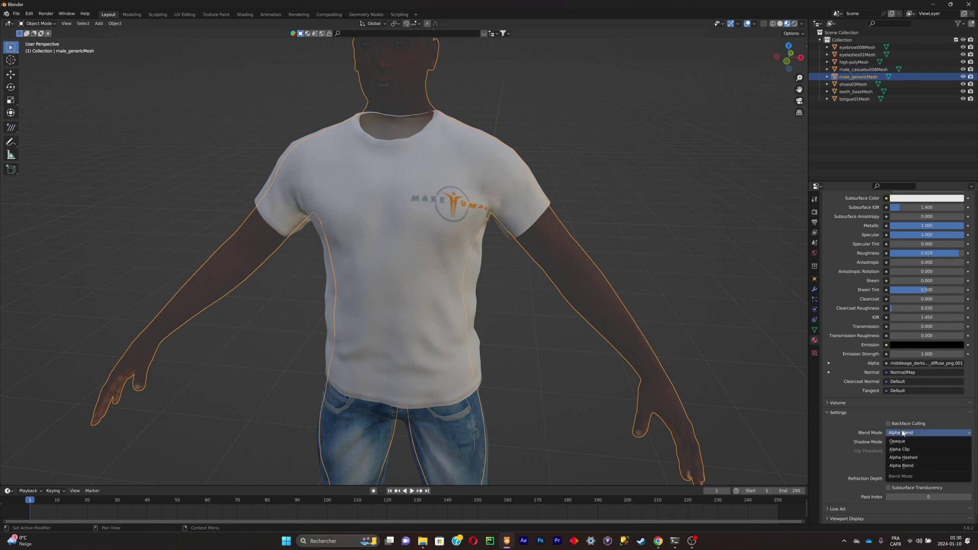
pyautogui.click(898, 441)
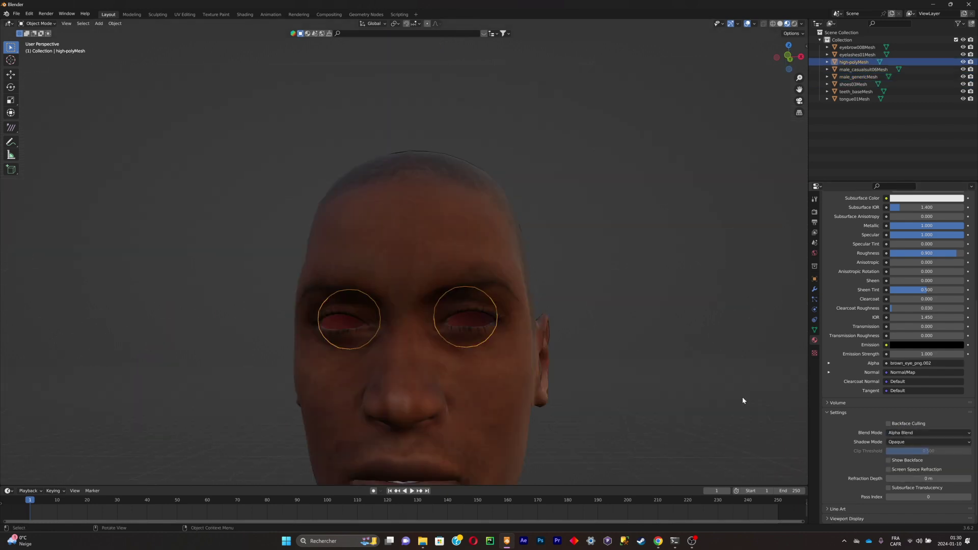
pyautogui.click(914, 433)
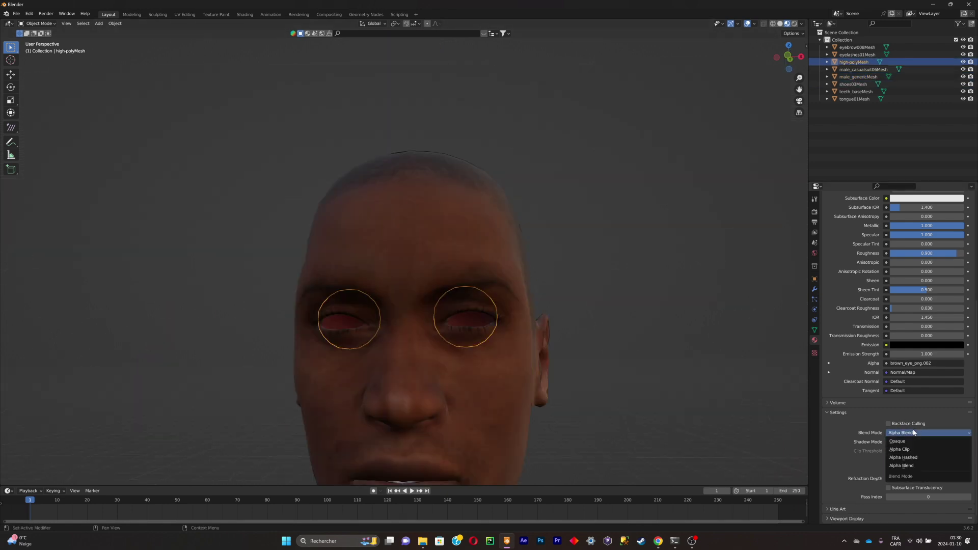
pyautogui.click(902, 457)
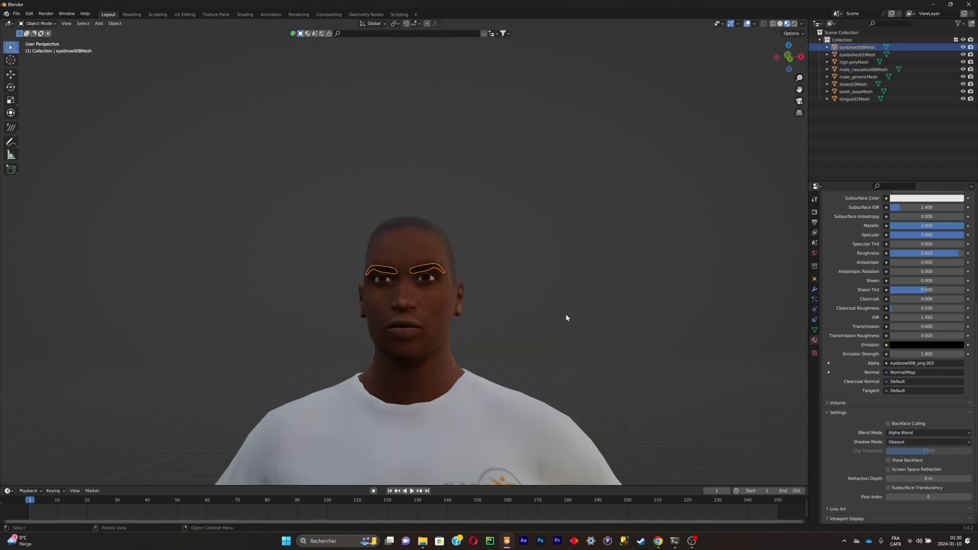
# - Select the entire shoes mesh in Edit Mode and fatten it outward by about 0.016 m to cover the feet
pyautogui.scroll(-7, 534, 338)
pyautogui.moveTo(547, 344); pyautogui.dragTo(502, 350, button='middle')
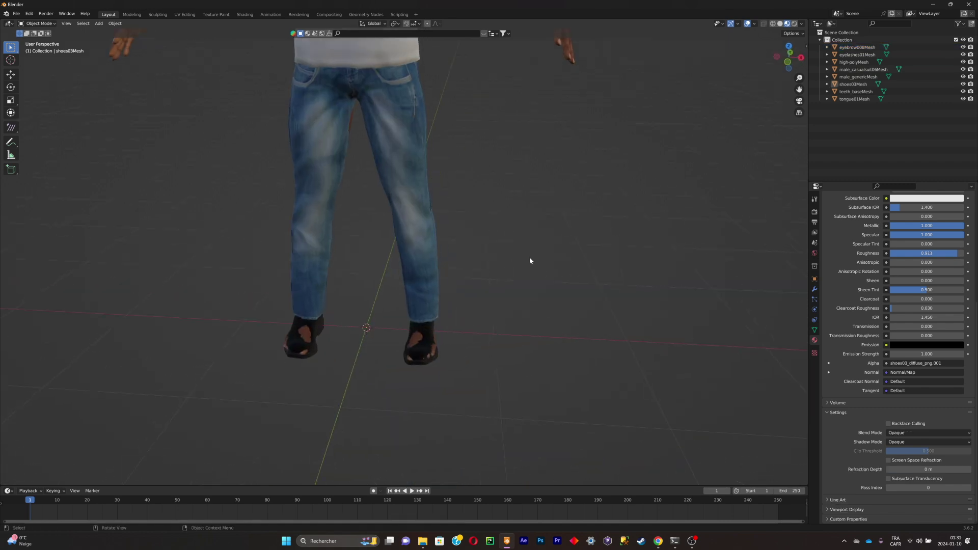
pyautogui.moveTo(529, 259); pyautogui.dragTo(517, 299, button='middle')
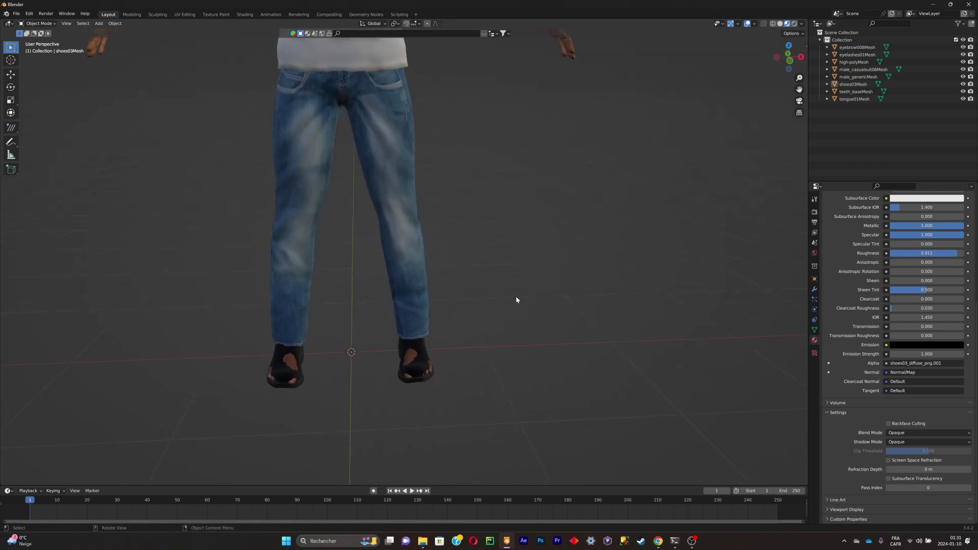
pyautogui.scroll(-2, 516, 338)
pyautogui.keyDown('shift'); pyautogui.moveTo(516, 335); pyautogui.dragTo(478, 330, button='middle'); pyautogui.keyUp('shift')
pyautogui.scroll(4, 397, 341)
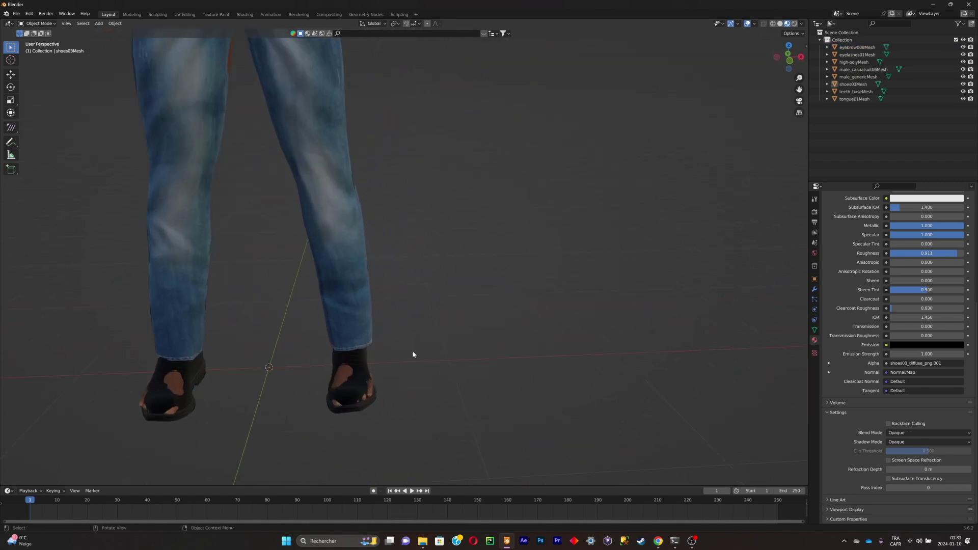
pyautogui.moveTo(413, 352); pyautogui.dragTo(397, 380, button='middle')
pyautogui.click(363, 337)
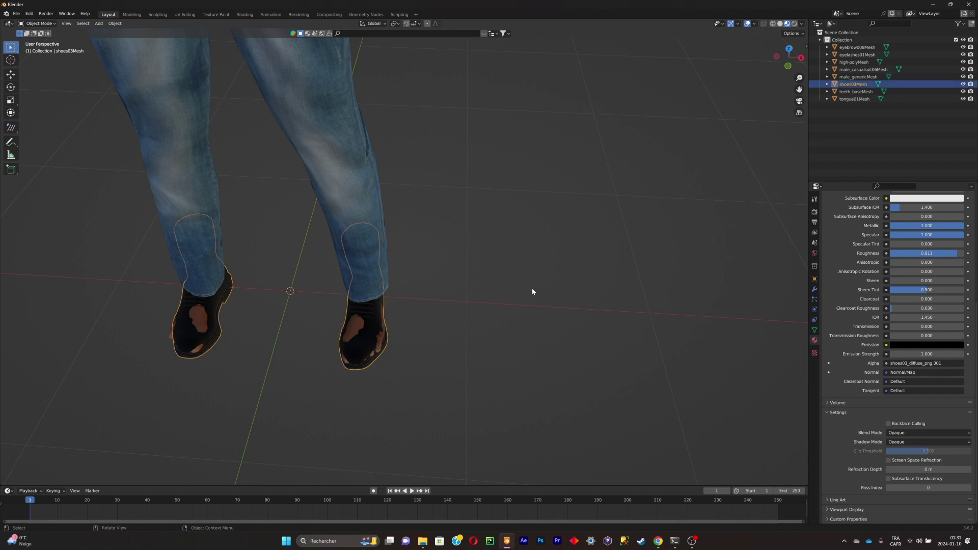
pyautogui.press('Tab')
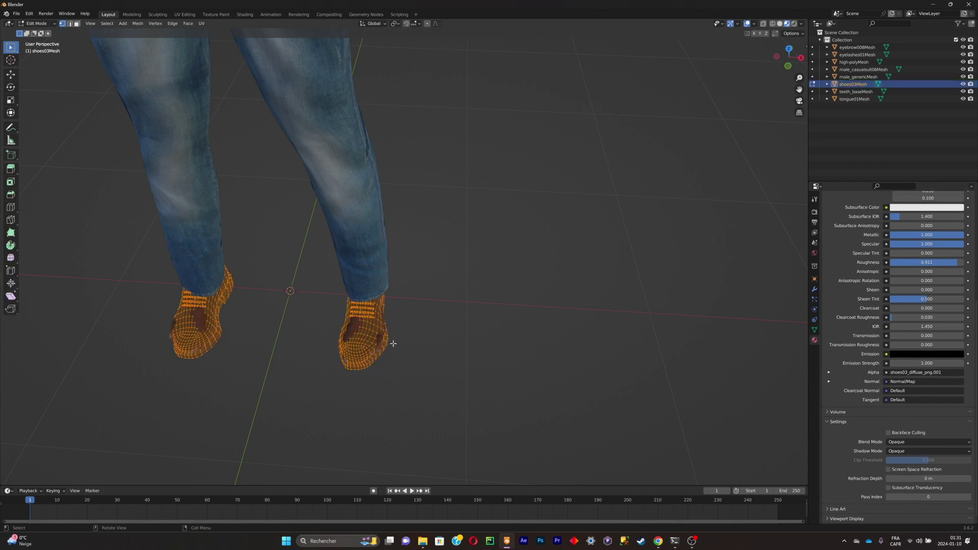
pyautogui.hotkey('alt', 'a')
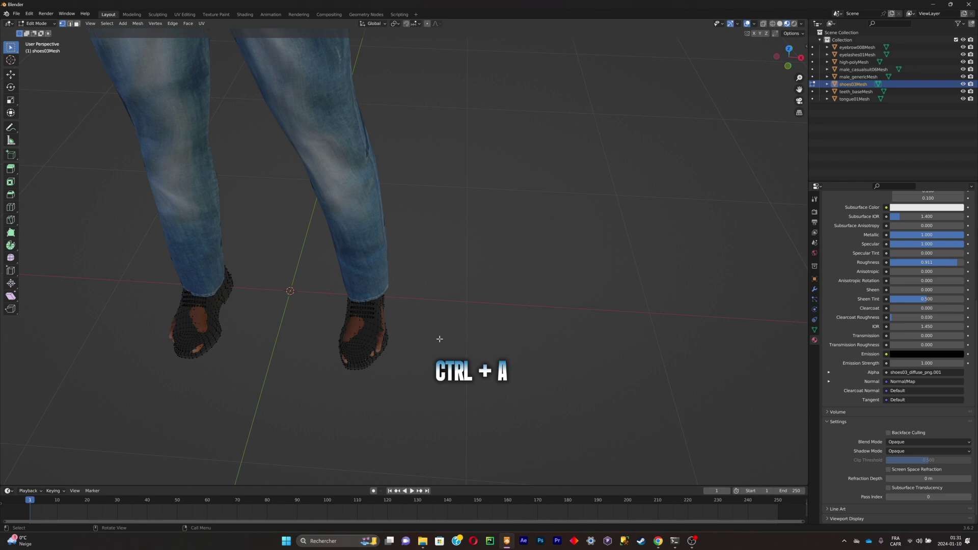
pyautogui.hotkey('ctrl', 'a')
pyautogui.hotkey('alt', 's')
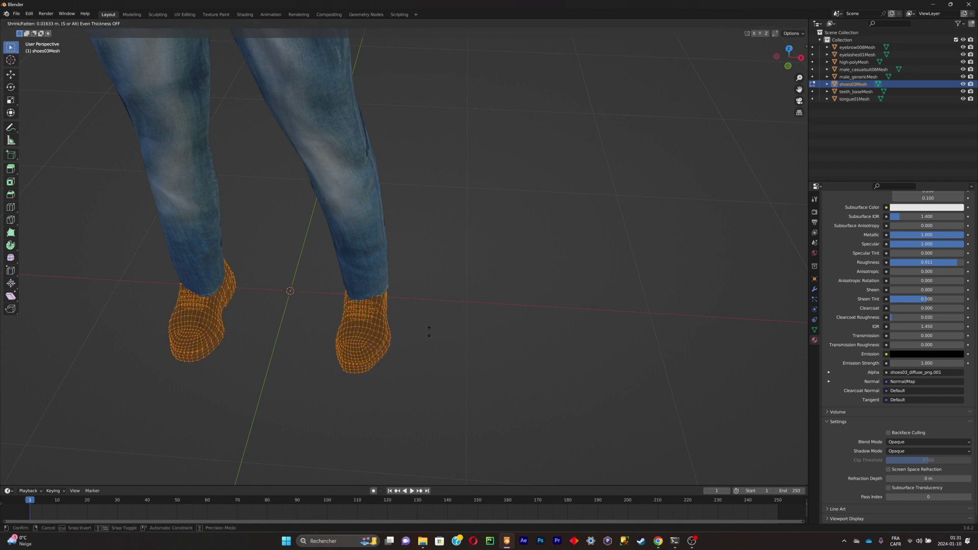
pyautogui.click(429, 332)
pyautogui.click(429, 332)
# - Nudge the patch of vertices on the outer side of one shoe's toe and return to Object Mode
pyautogui.scroll(1, 423, 351)
pyautogui.moveTo(394, 386)
pyautogui.mouseDown(button='middle')
pyautogui.moveTo(419, 365)
pyautogui.moveTo(405, 379)
pyautogui.mouseUp(button='middle')
pyautogui.moveTo(359, 386); pyautogui.dragTo(380, 399)
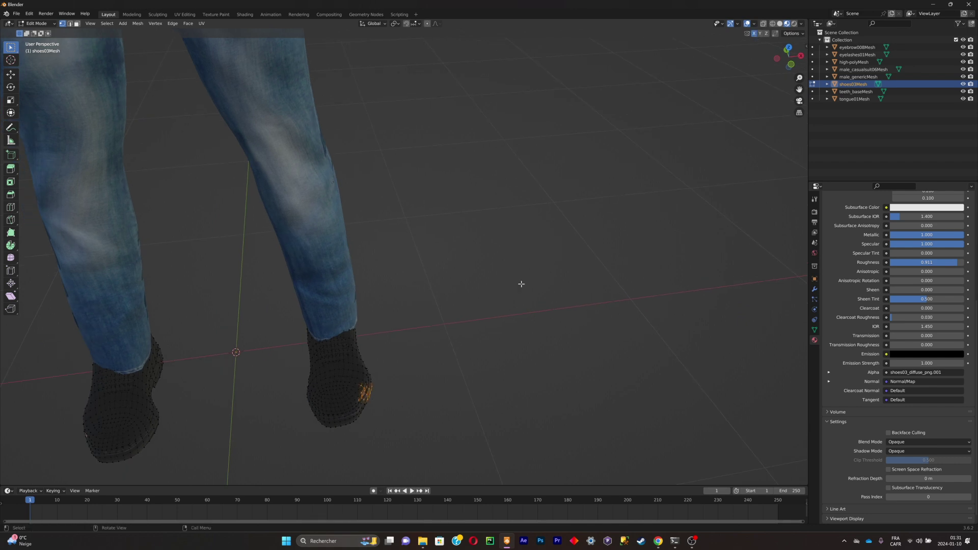
pyautogui.press('g')
pyautogui.click(511, 300)
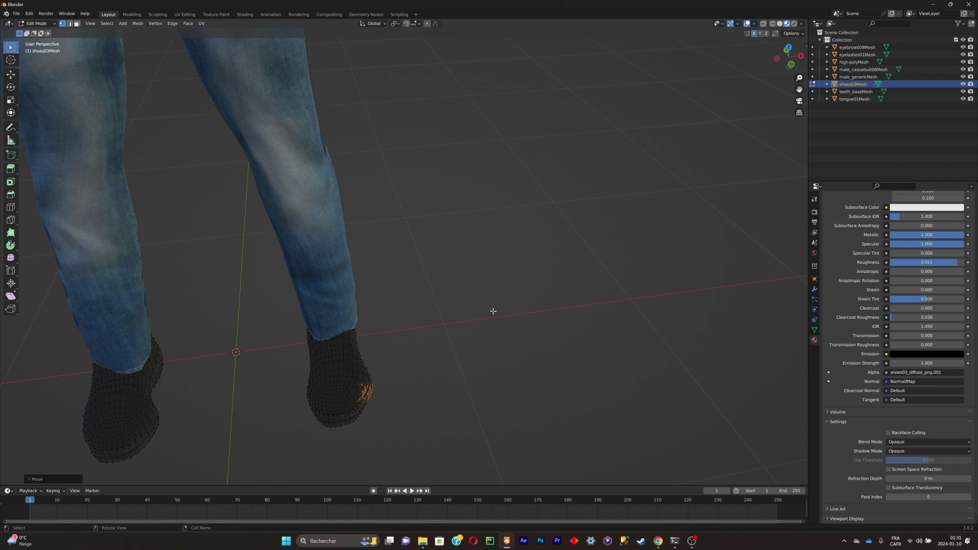
pyautogui.press('g')
pyautogui.click(495, 310)
pyautogui.click(494, 310)
pyautogui.moveTo(493, 310); pyautogui.dragTo(401, 270, button='middle')
pyautogui.press('Tab')
# - Edit the clothing mesh and move the jeans' vertices at the rear inner thigh to close the gap exposing skin
pyautogui.scroll(-1, 474, 211)
pyautogui.click(474, 211)
pyautogui.click(369, 190)
pyautogui.moveTo(369, 190); pyautogui.dragTo(484, 157, button='middle')
pyautogui.press('Tab')
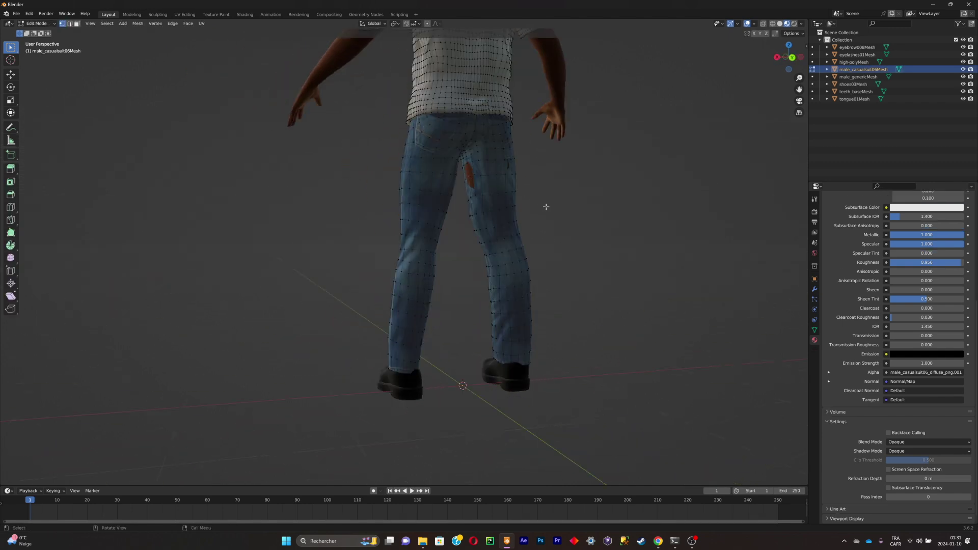
pyautogui.press('g')
pyautogui.scroll(4, 541, 208)
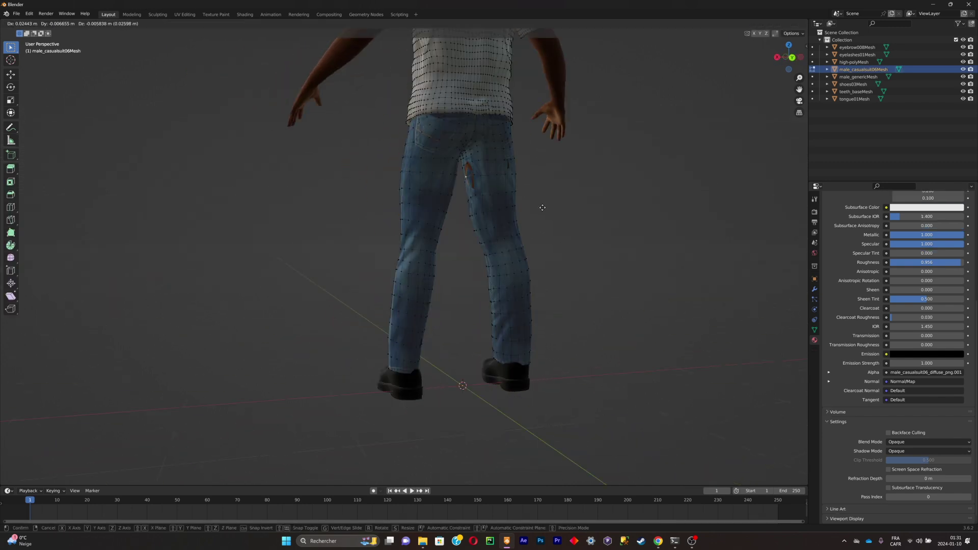
pyautogui.scroll(8, 491, 188)
pyautogui.click(492, 188)
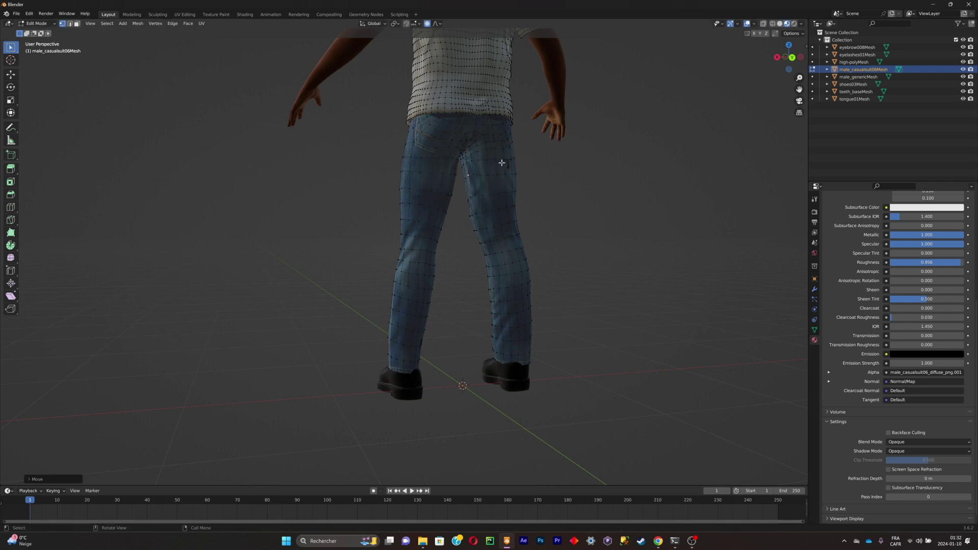
pyautogui.click(502, 162)
pyautogui.press('g')
pyautogui.click(548, 178)
# - Select the body mesh's scalp faces over the whole hair area from a side orthographic view with X-ray on
pyautogui.moveTo(547, 179); pyautogui.dragTo(626, 182, button='middle')
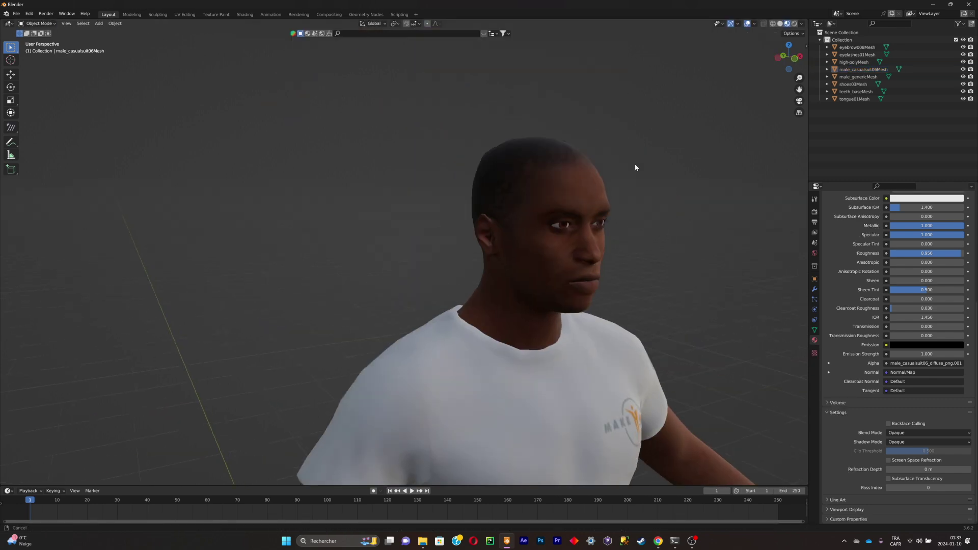
pyautogui.moveTo(635, 165); pyautogui.dragTo(637, 193, button='middle')
pyautogui.click(788, 59)
pyautogui.scroll(3, 725, 91)
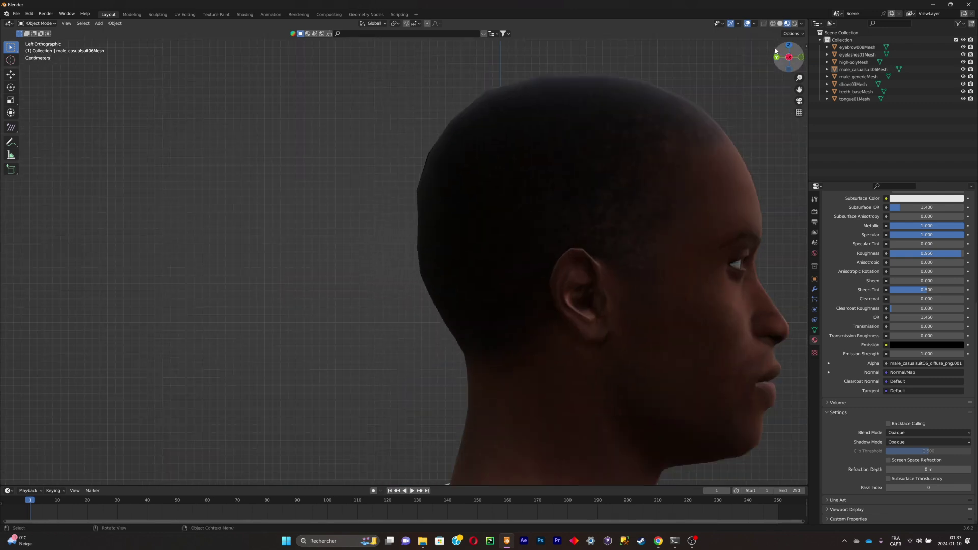
pyautogui.scroll(-2, 605, 175)
pyautogui.click(629, 171)
pyautogui.press('Tab')
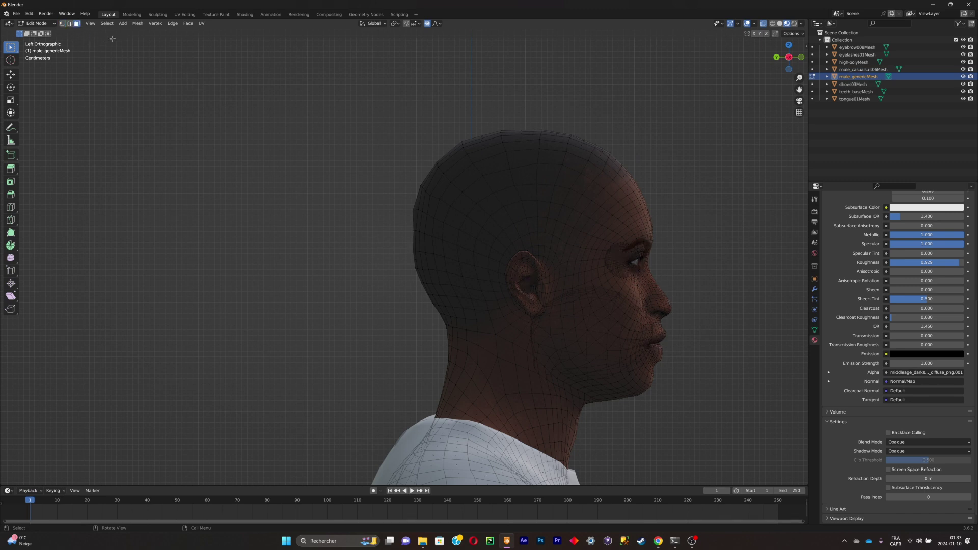
pyautogui.press('c')
pyautogui.moveTo(407, 257)
pyautogui.mouseDown()
pyautogui.moveTo(427, 194)
pyautogui.moveTo(418, 239)
pyautogui.moveTo(469, 161)
pyautogui.moveTo(468, 140)
pyautogui.moveTo(515, 147)
pyautogui.moveTo(497, 196)
pyautogui.moveTo(458, 247)
pyautogui.moveTo(432, 249)
pyautogui.moveTo(442, 300)
pyautogui.moveTo(464, 270)
pyautogui.moveTo(465, 319)
pyautogui.moveTo(454, 321)
pyautogui.mouseUp()
pyautogui.scroll(-3, 509, 163)
pyautogui.moveTo(454, 321)
pyautogui.mouseDown(button='middle')
pyautogui.moveTo(684, 170)
pyautogui.moveTo(725, 68)
pyautogui.mouseUp(button='middle')
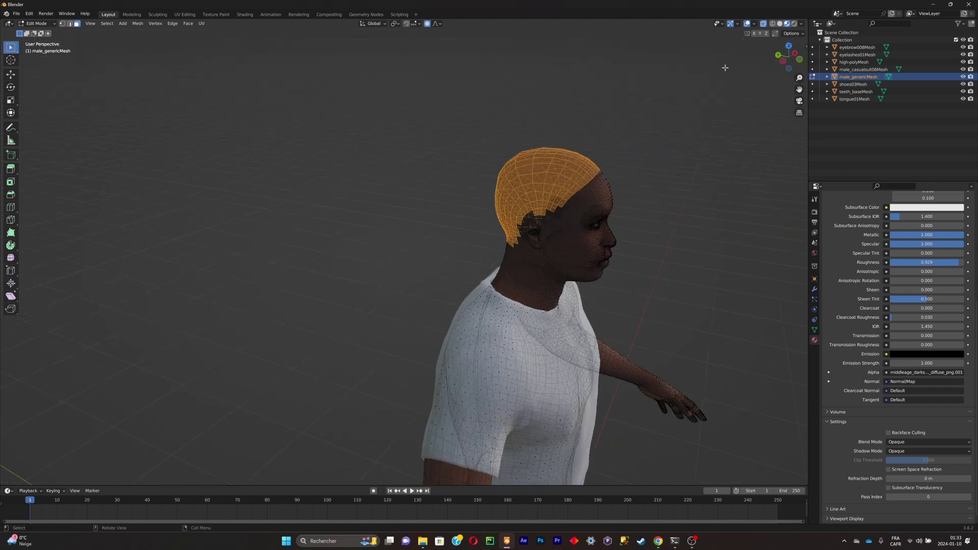
# - Turn X-ray off and duplicate the selected scalp faces in place
pyautogui.click(764, 24)
pyautogui.moveTo(704, 112); pyautogui.dragTo(613, 135, button='middle')
pyautogui.hotkey('shift', 'd')
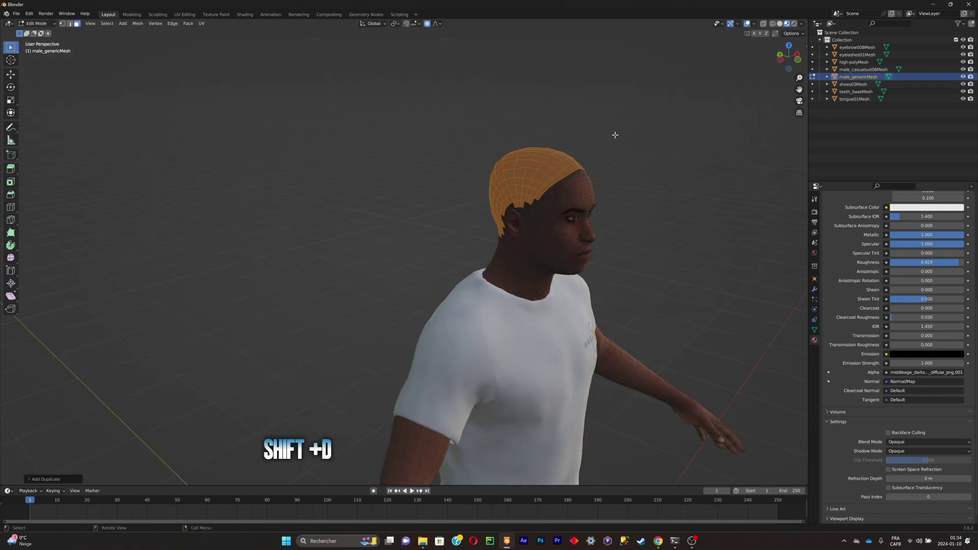
# - Separate the duplicated scalp faces into their own object and return to Object Mode with it selected
pyautogui.press('p')
pyautogui.click(614, 136)
pyautogui.press('Tab')
pyautogui.click(581, 138)
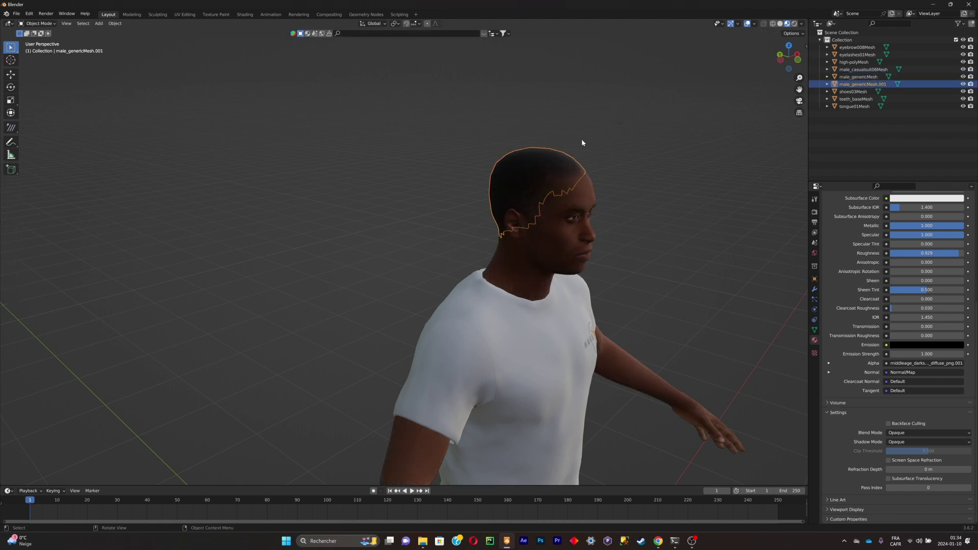
# - Move the separated scalp mesh away from the head to check it, and undo the move
pyautogui.press('g')
pyautogui.click(418, 86)
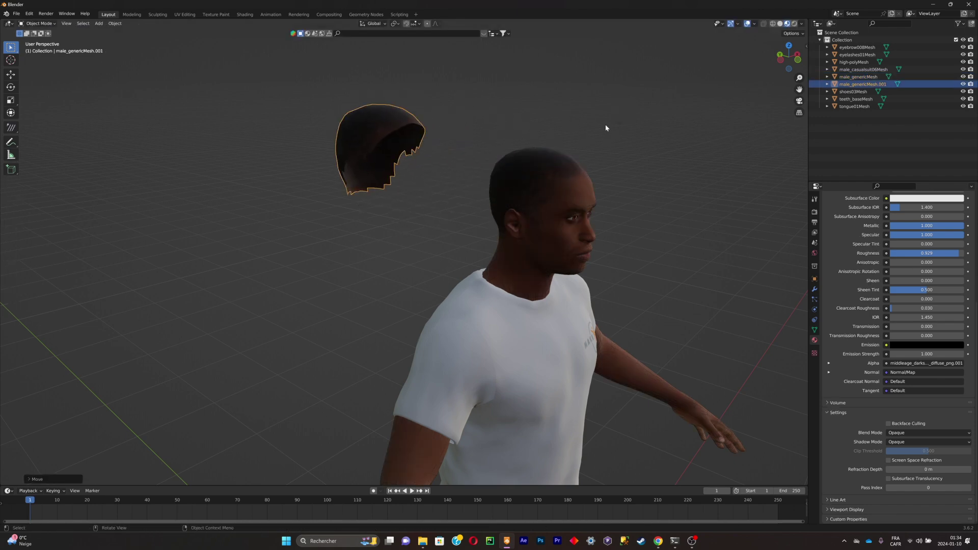
pyautogui.moveTo(607, 127); pyautogui.dragTo(531, 124, button='middle')
pyautogui.hotkey('ctrl', 'z')
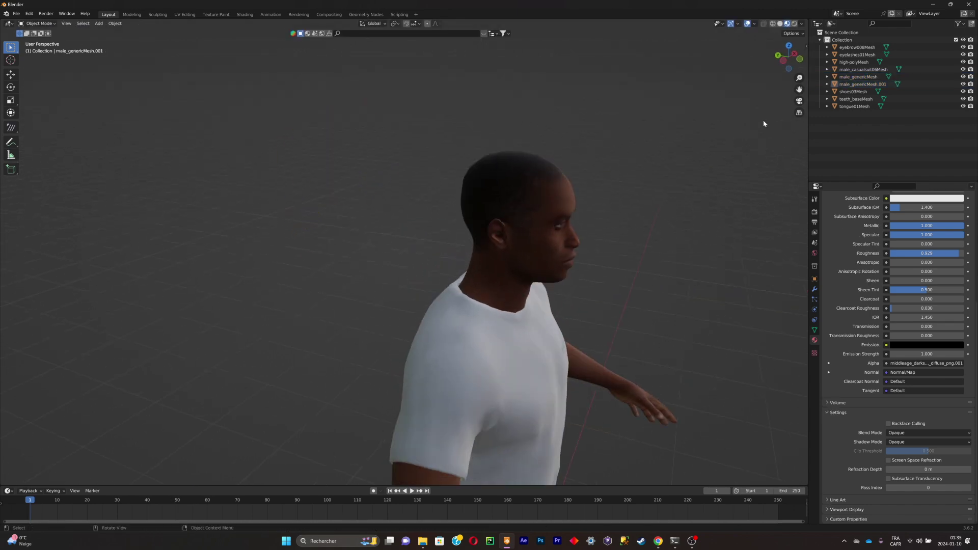
# - Rename the separated mesh object as scalp
pyautogui.doubleClick(858, 84)
pyautogui.write('scalp')
pyautogui.press('Return')
# - Add a hair particle system to the scalp with 351 strands and a hair length of 0.39 m
pyautogui.press('ctrl+KP_3')
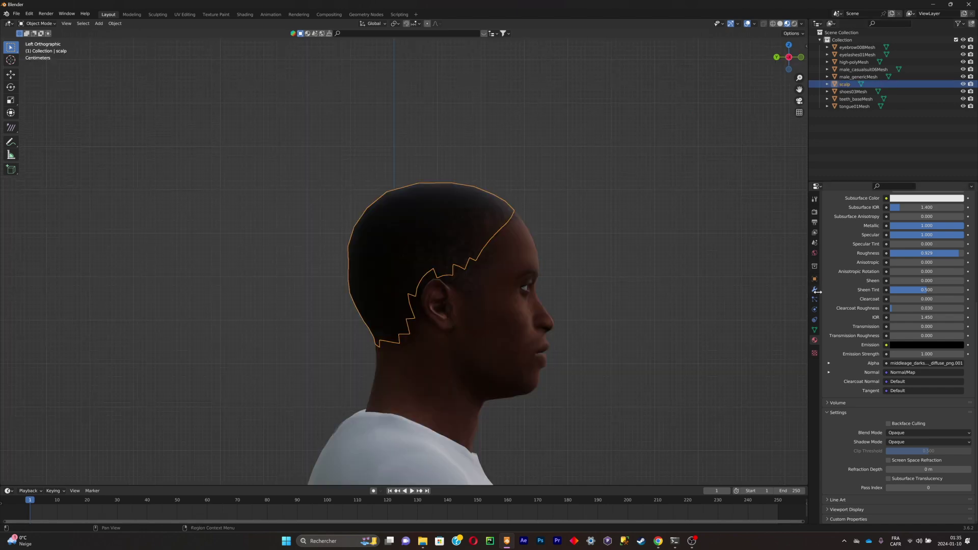
pyautogui.click(814, 300)
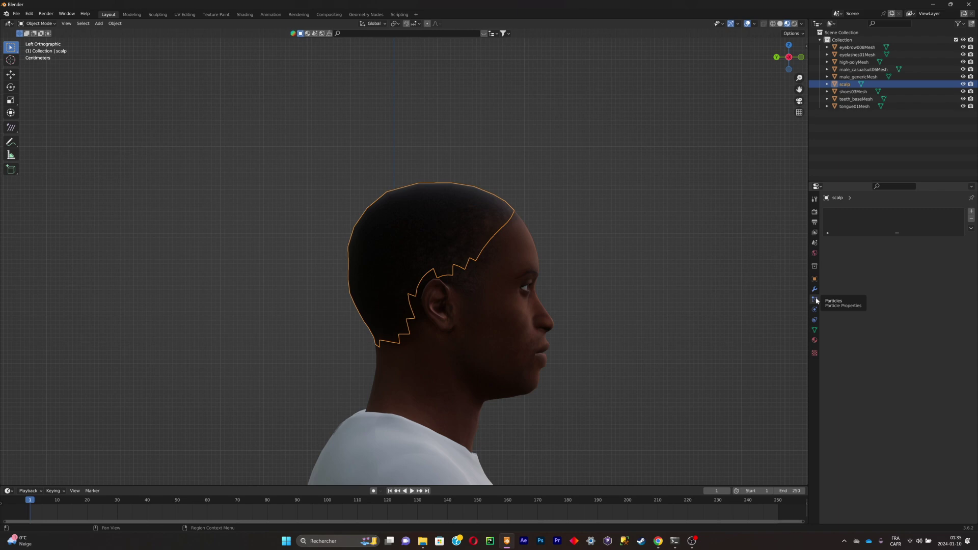
pyautogui.click(971, 211)
pyautogui.click(931, 253)
pyautogui.moveTo(938, 283); pyautogui.dragTo(881, 284)
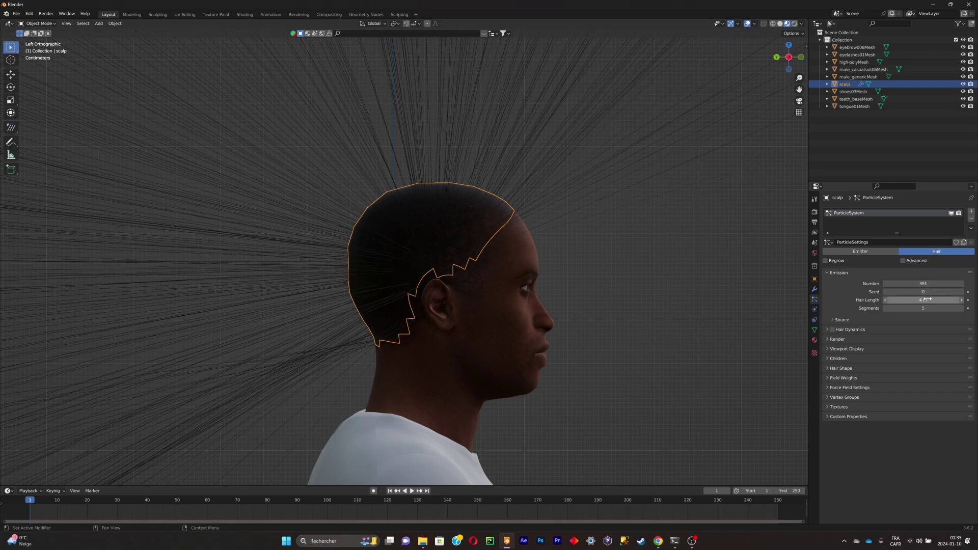
pyautogui.press('KP_1')
pyautogui.click(718, 139)
pyautogui.scroll(-3, 722, 144)
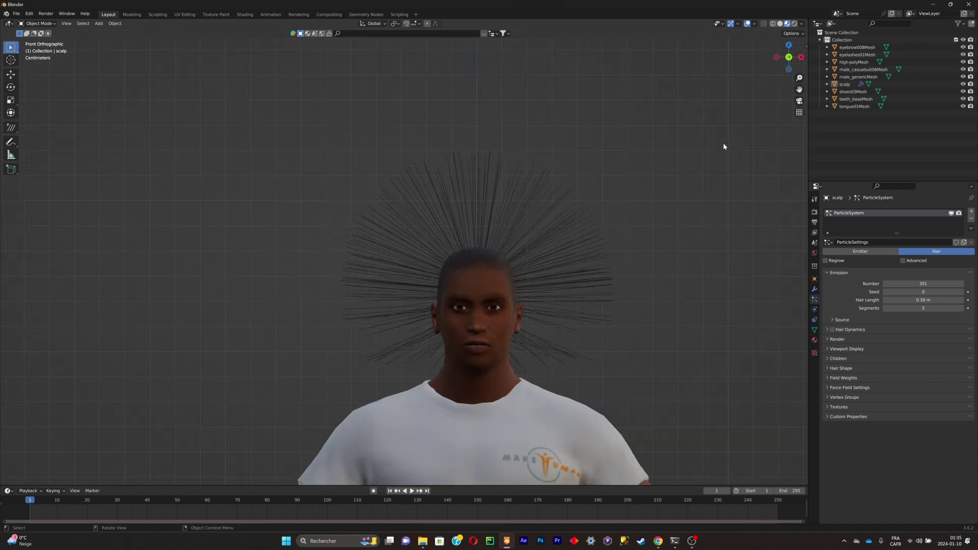
pyautogui.scroll(1, 692, 241)
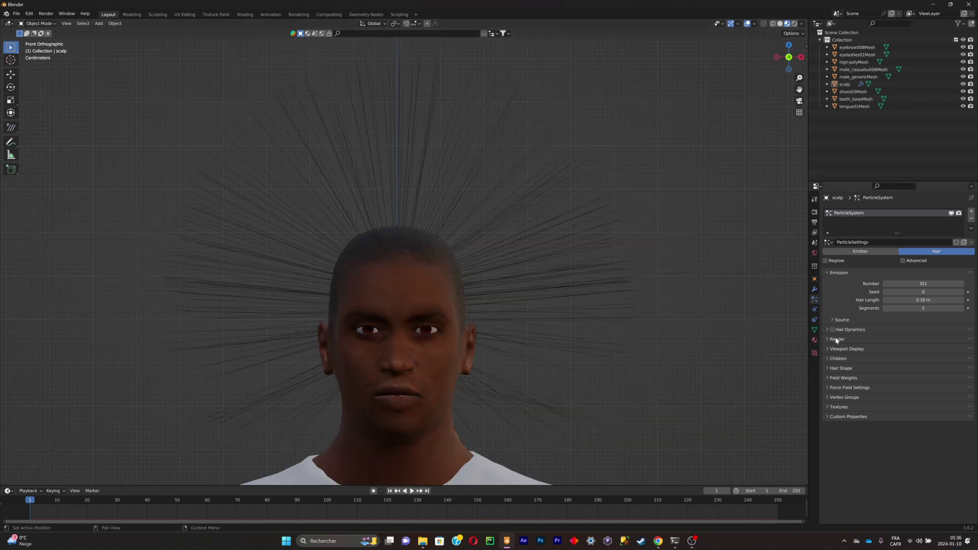
# - Set the hair particles' viewport strand steps to 5
pyautogui.click(836, 339)
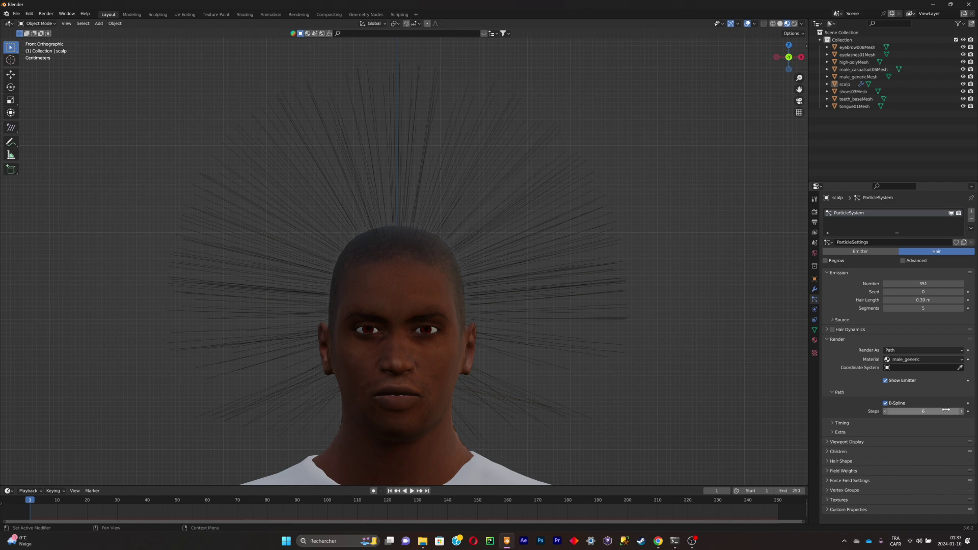
pyautogui.click(846, 442)
pyautogui.scroll(-3, 848, 430)
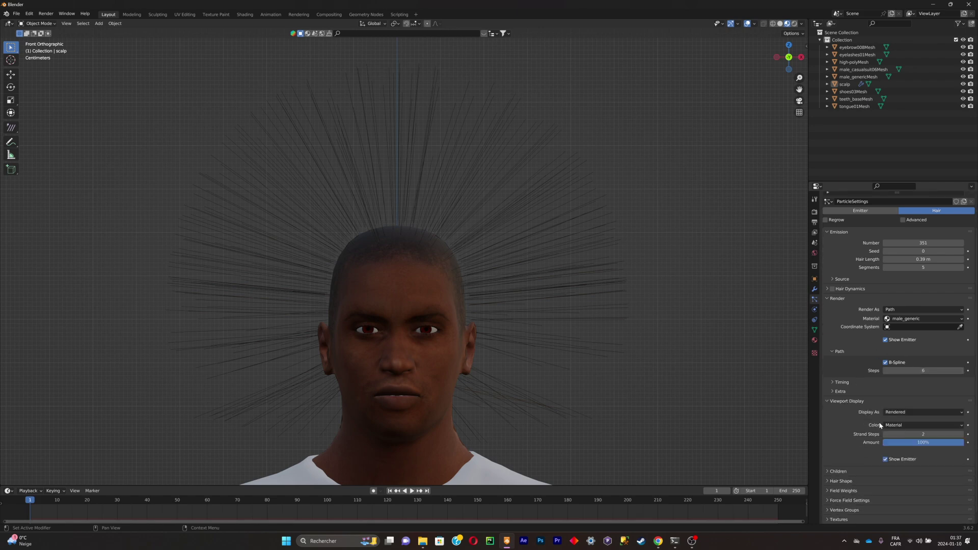
pyautogui.moveTo(933, 423); pyautogui.dragTo(943, 423)
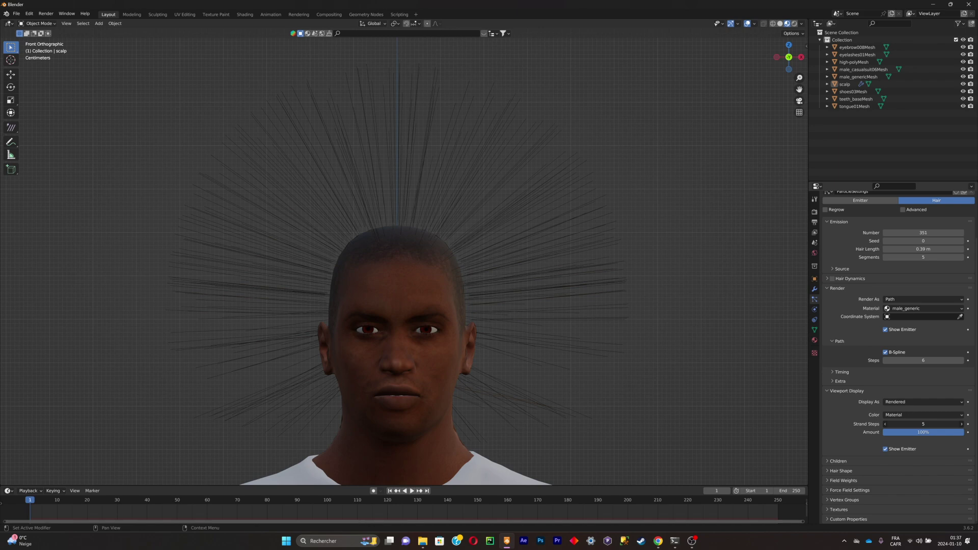
pyautogui.click(848, 390)
# - Give the hair Interpolated children and raise their Parting value
pyautogui.click(848, 450)
pyautogui.scroll(-1, 936, 446)
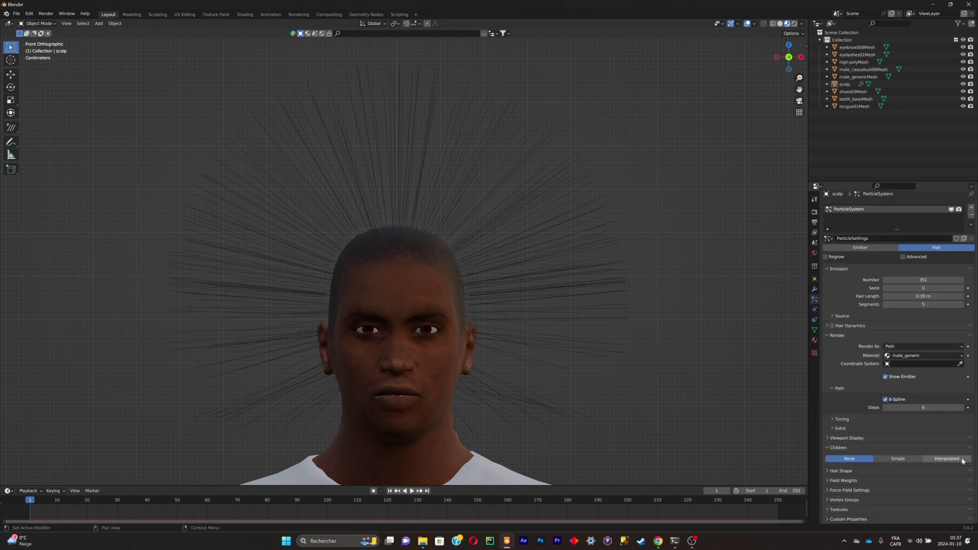
pyautogui.click(948, 459)
pyautogui.scroll(-3, 868, 439)
pyautogui.click(840, 435)
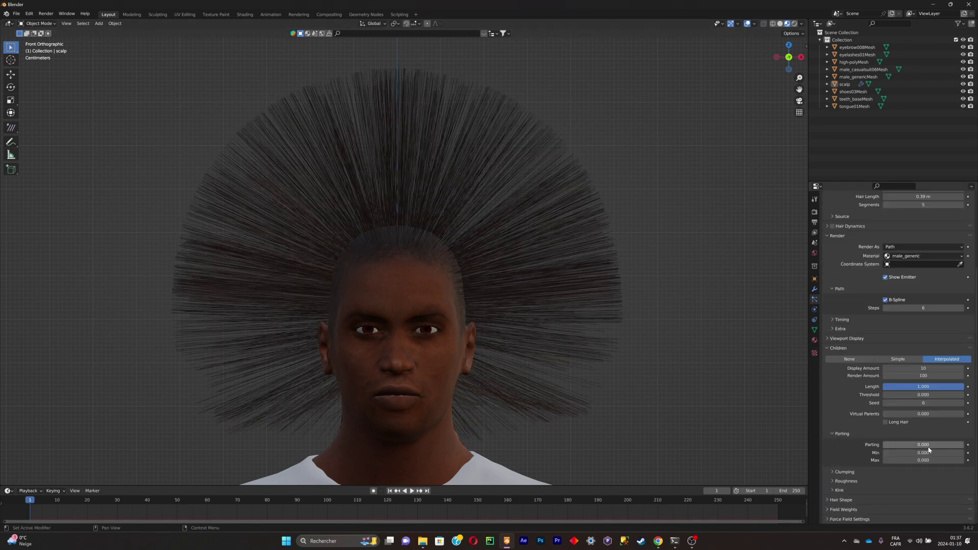
pyautogui.moveTo(925, 444); pyautogui.dragTo(964, 444)
pyautogui.click(841, 435)
# - Enable the children's clump curve, lower its end point to 0 and add a point at about X 0.68, Y 0.77
pyautogui.click(845, 444)
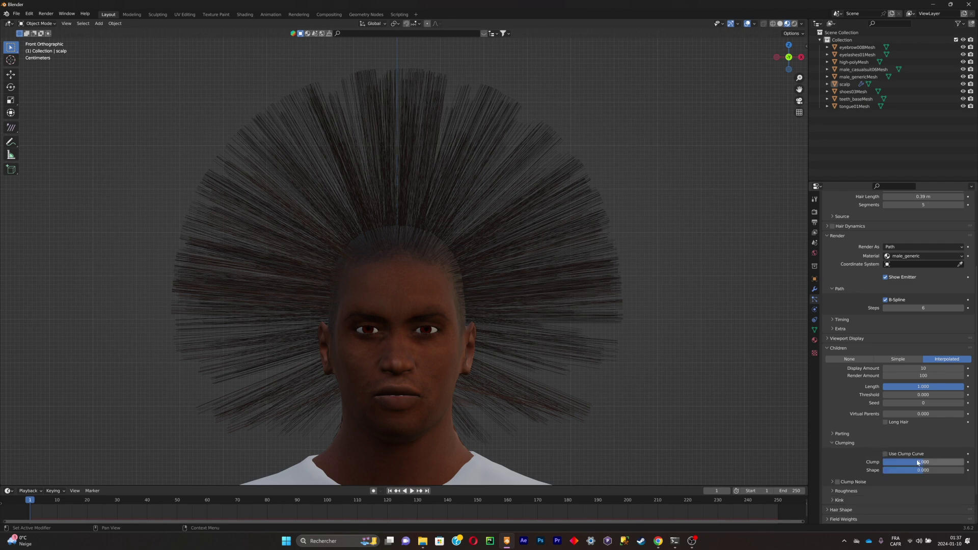
pyautogui.click(898, 454)
pyautogui.scroll(-4, 873, 449)
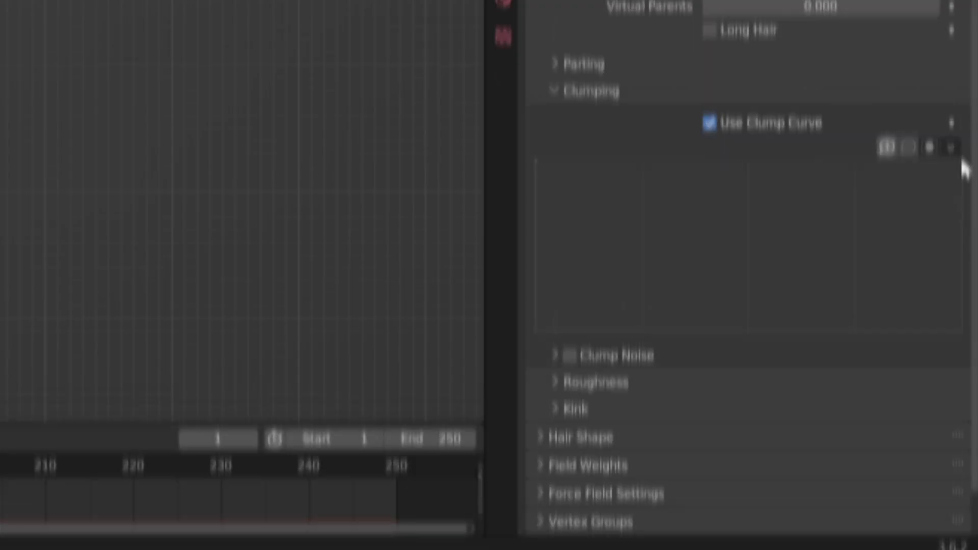
pyautogui.moveTo(971, 396); pyautogui.dragTo(971, 412)
pyautogui.moveTo(961, 211); pyautogui.dragTo(961, 330)
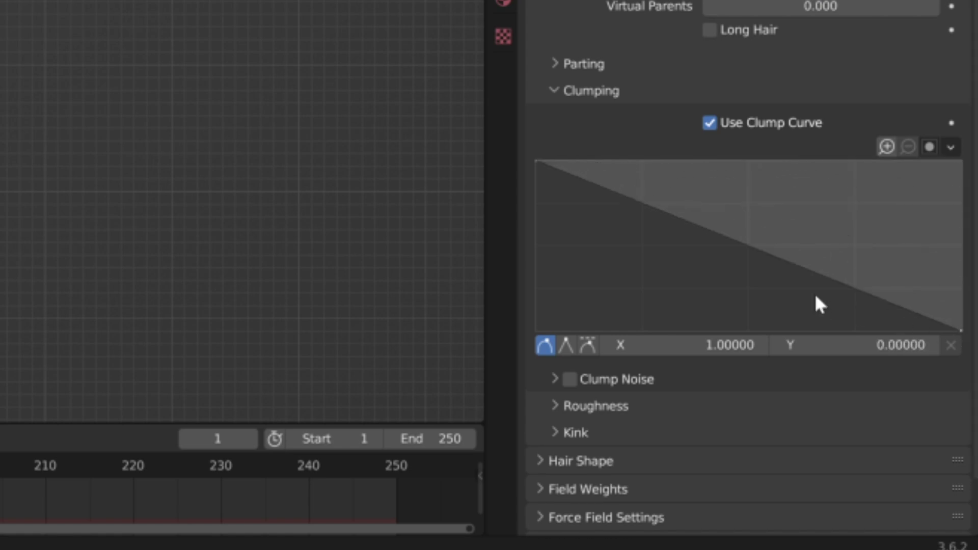
pyautogui.moveTo(752, 249); pyautogui.dragTo(824, 196)
# - Set the child hairs' uniform roughness to 0.017 with a size of 0.016
pyautogui.click(596, 406)
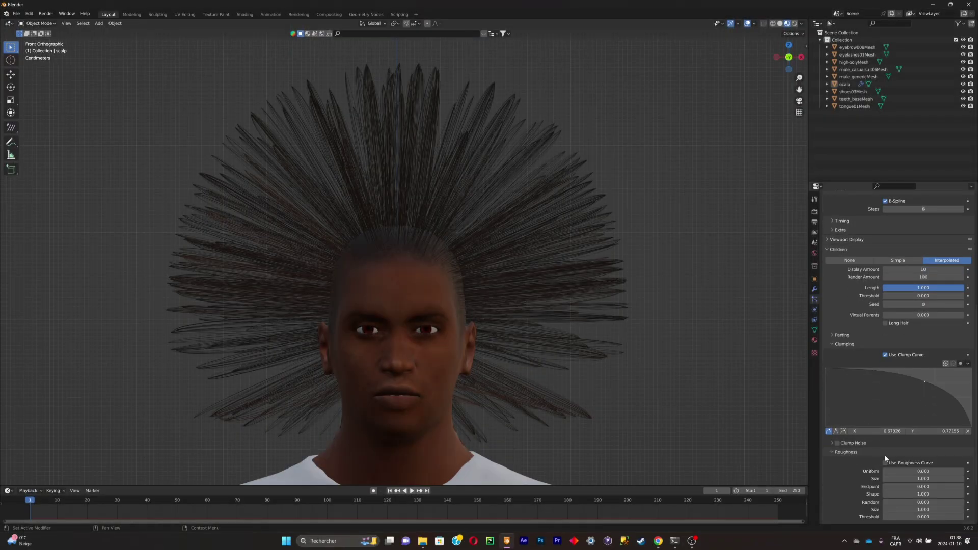
pyautogui.scroll(-2, 770, 406)
pyautogui.moveTo(907, 440); pyautogui.dragTo(914, 448)
pyautogui.moveTo(914, 448); pyautogui.dragTo(917, 448)
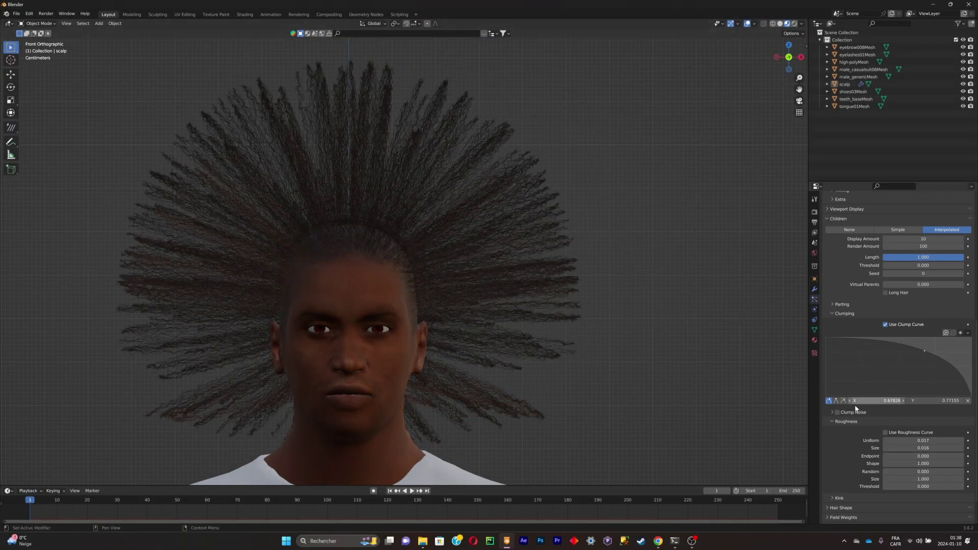
# - Set the child hairs' kink type to Curl with an amplitude of 0.02 m
pyautogui.scroll(-2, 903, 450)
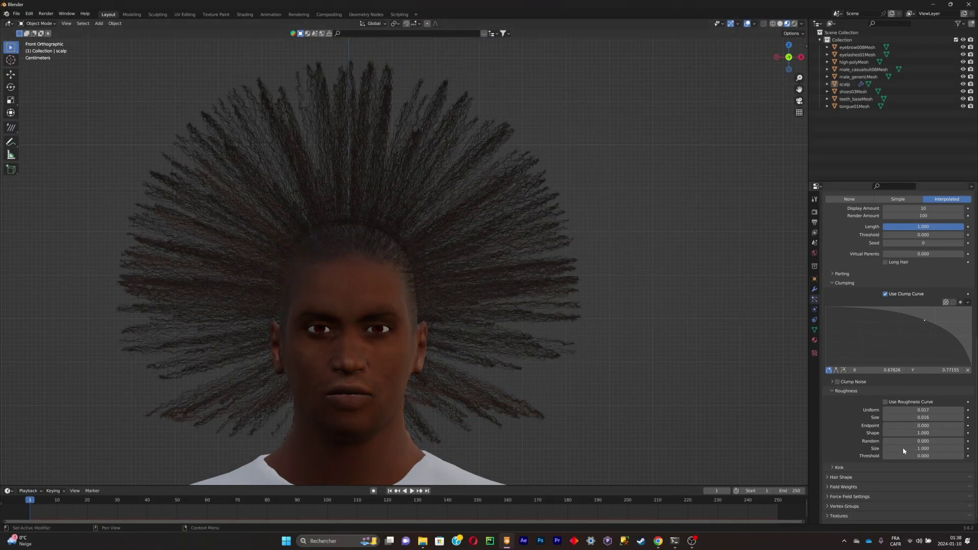
pyautogui.click(840, 461)
pyautogui.click(898, 473)
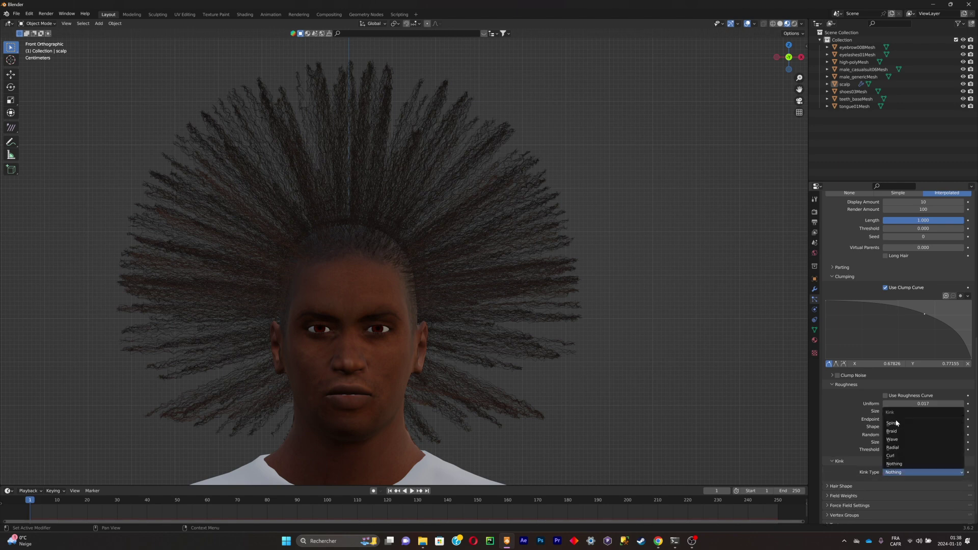
pyautogui.click(900, 455)
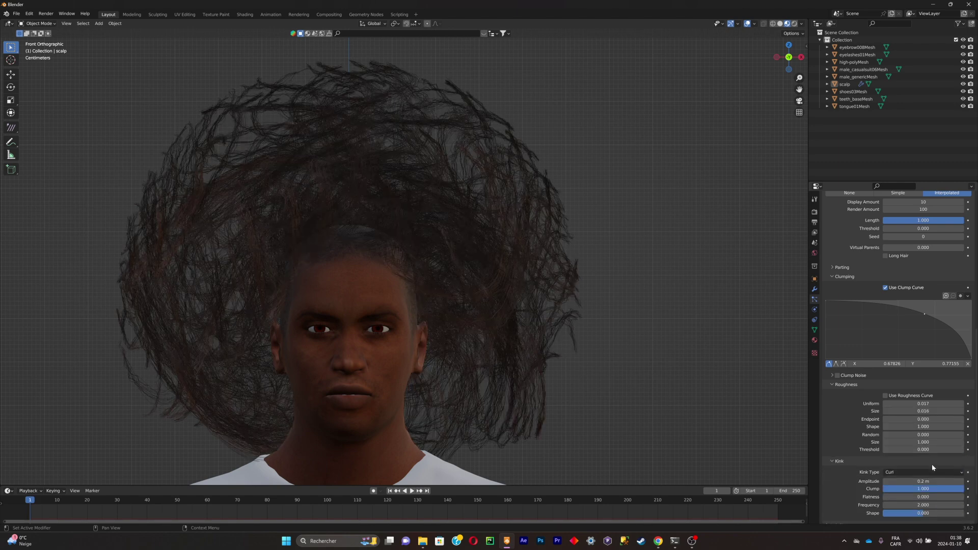
pyautogui.moveTo(937, 482); pyautogui.dragTo(916, 481)
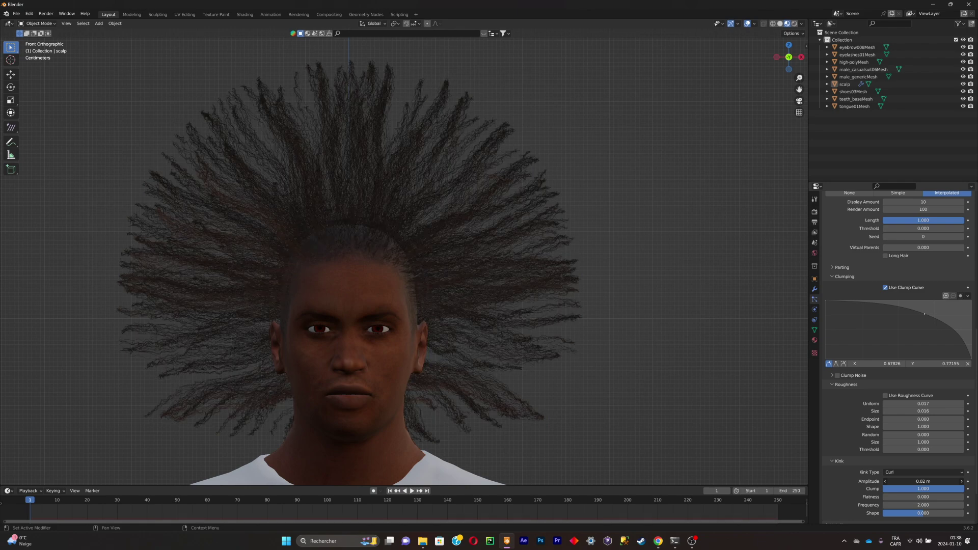
# - Set the children's display amount to 58 and the curl kink's flatness to 1.000
pyautogui.scroll(-3, 854, 469)
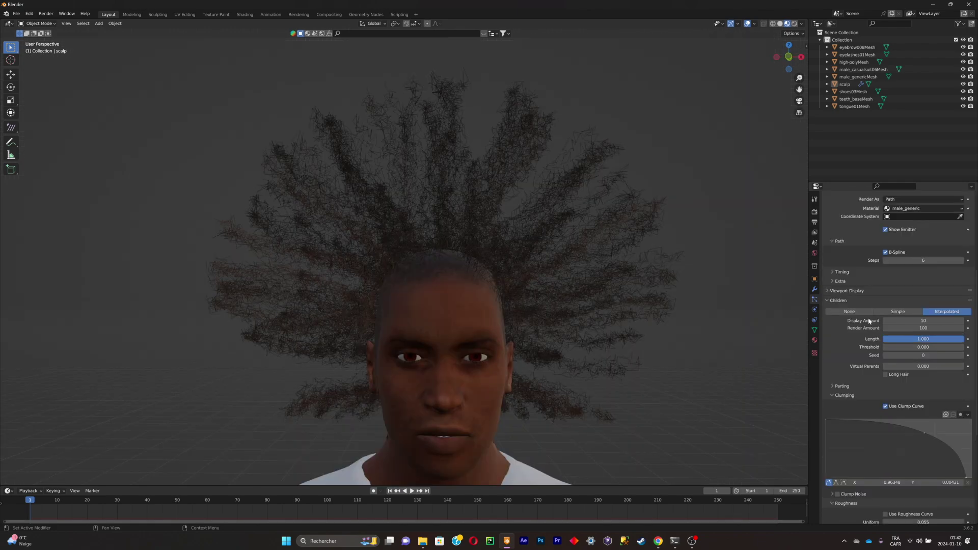
pyautogui.moveTo(906, 320); pyautogui.dragTo(923, 321)
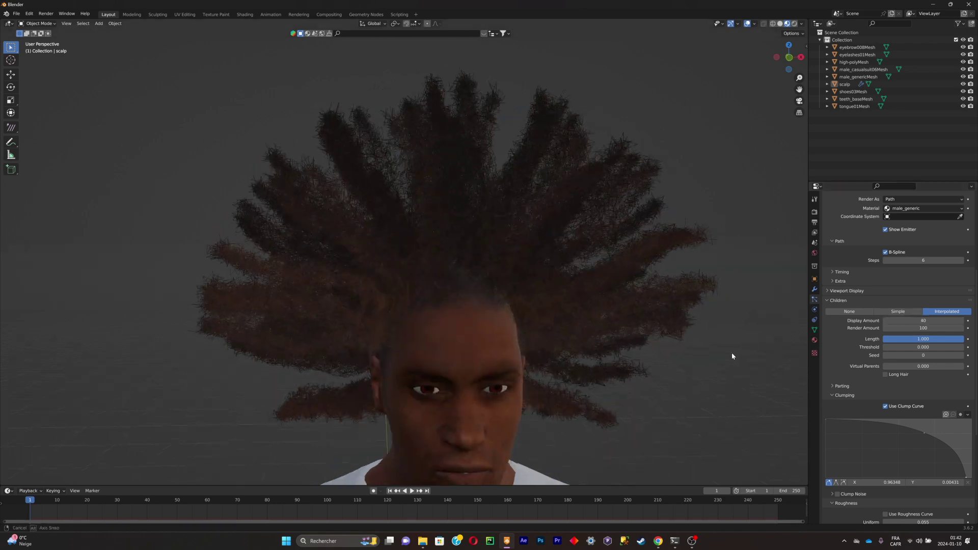
pyautogui.scroll(-8, 865, 348)
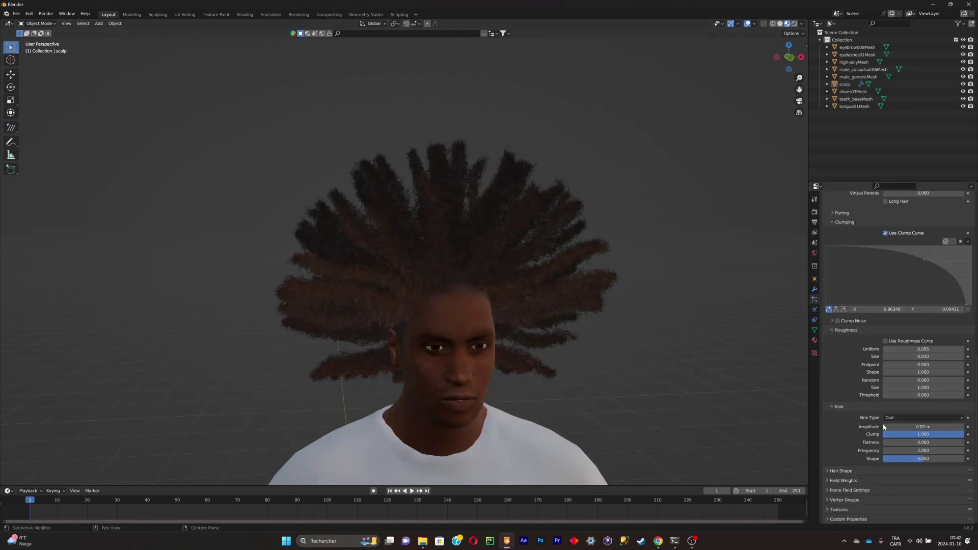
pyautogui.moveTo(889, 442); pyautogui.dragTo(964, 443)
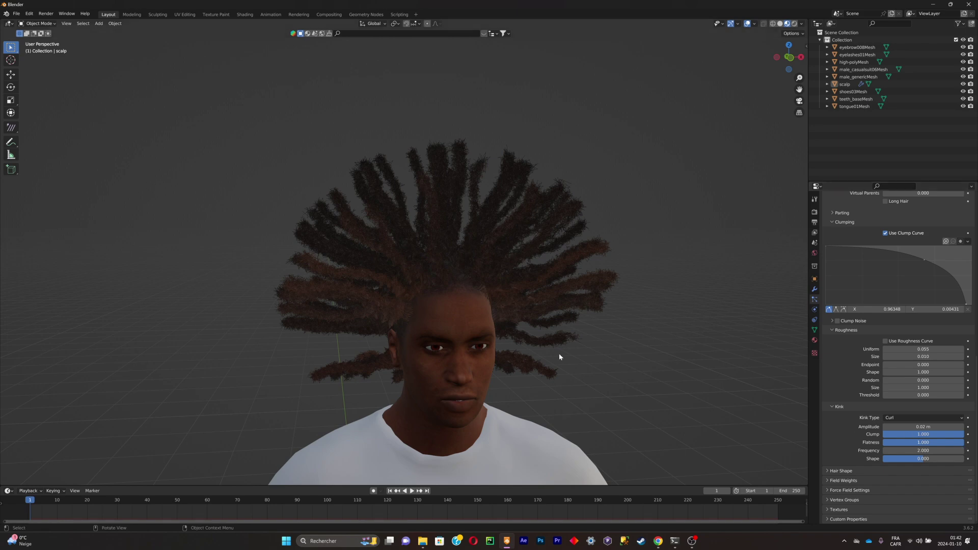
pyautogui.moveTo(560, 357); pyautogui.dragTo(585, 244, button='middle')
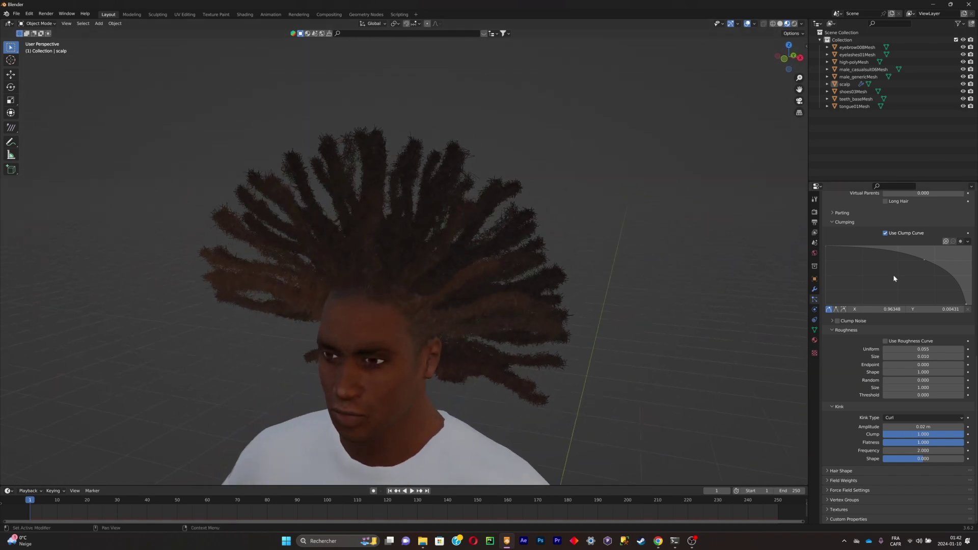
# - Reduce the number of emitted hairs to 70 and view the character's upper body
pyautogui.scroll(6, 894, 272)
pyautogui.scroll(4, 877, 294)
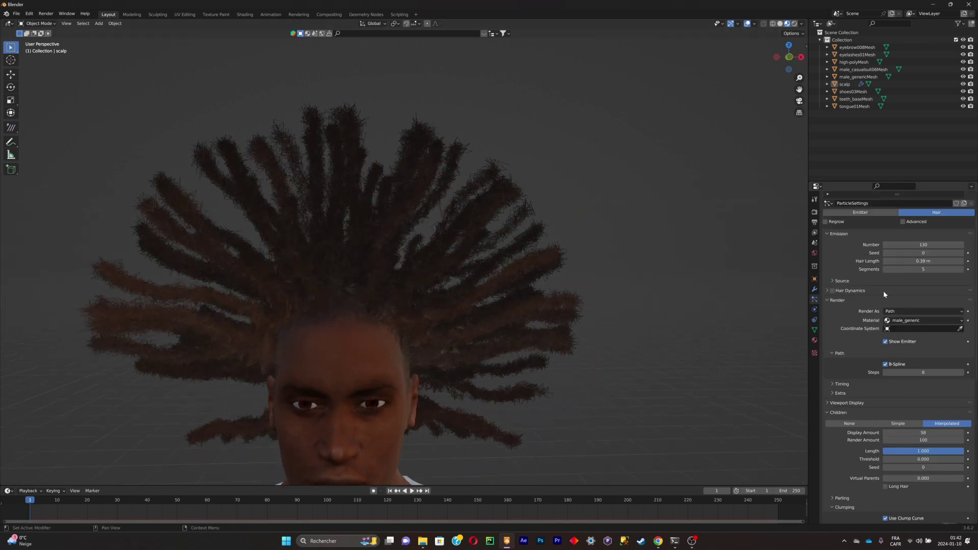
pyautogui.scroll(3, 883, 292)
pyautogui.moveTo(897, 283); pyautogui.dragTo(638, 295)
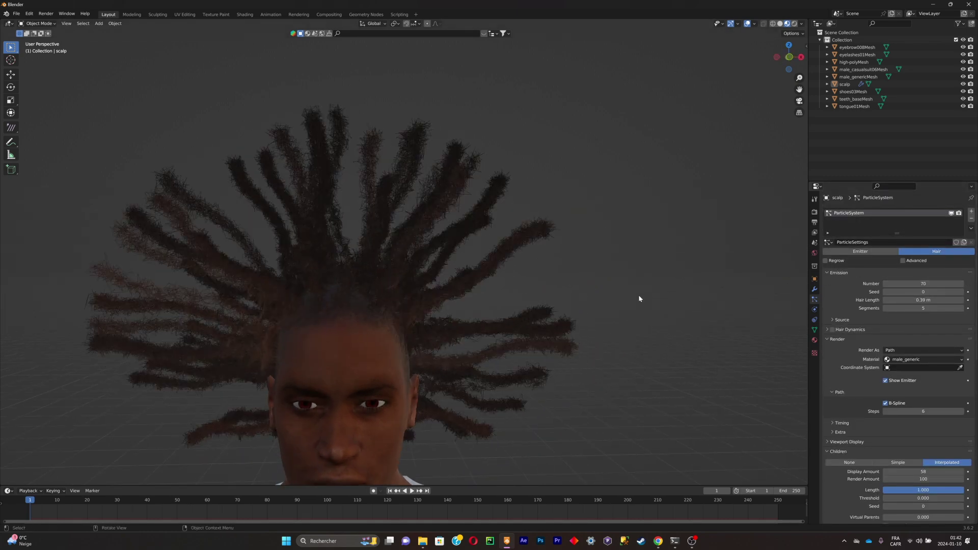
pyautogui.moveTo(639, 299); pyautogui.dragTo(578, 289, button='middle')
pyautogui.scroll(-3, 578, 289)
pyautogui.scroll(-3, 839, 306)
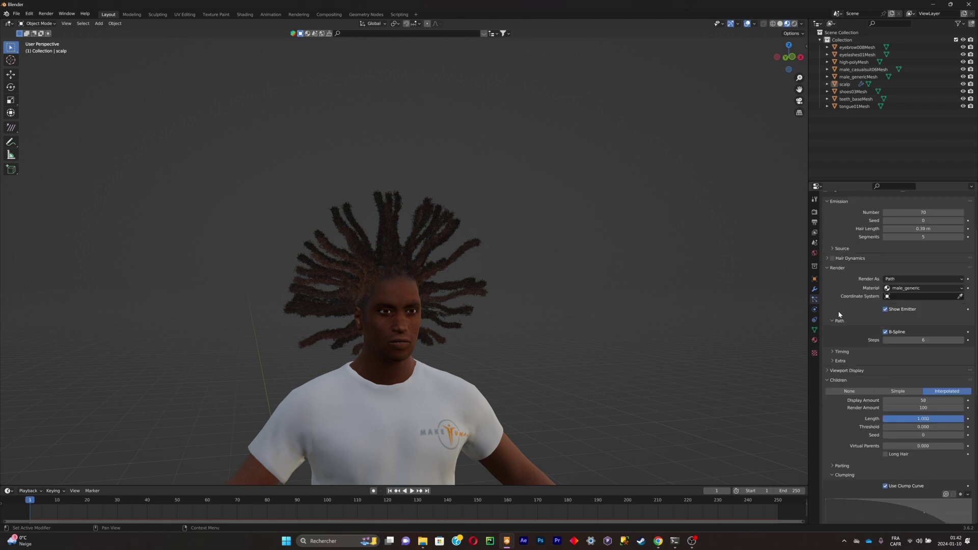
# - Collapse the particle settings sections, enable Hair Dynamics and play the animation to simulate the falling hair
pyautogui.scroll(3, 839, 311)
pyautogui.click(840, 273)
pyautogui.click(844, 292)
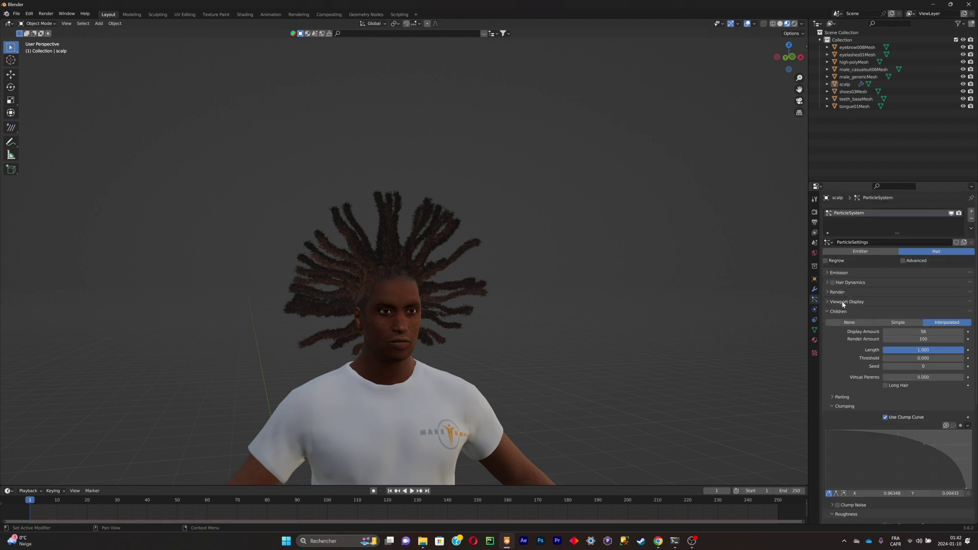
pyautogui.click(841, 311)
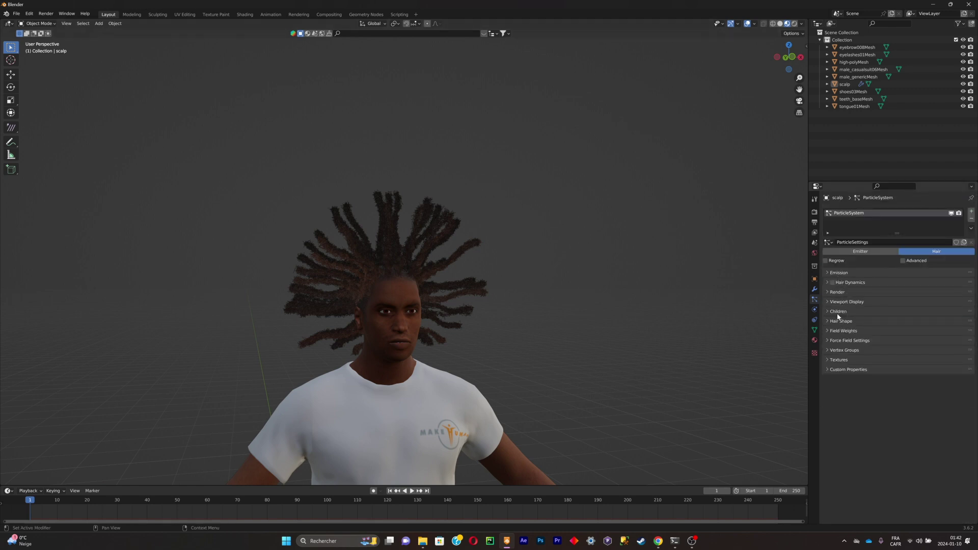
pyautogui.click(832, 283)
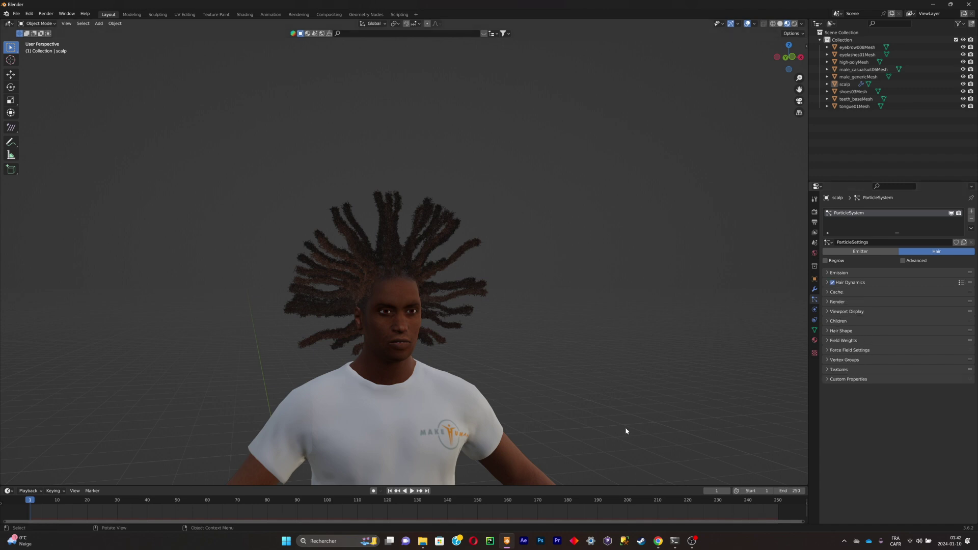
pyautogui.click(413, 491)
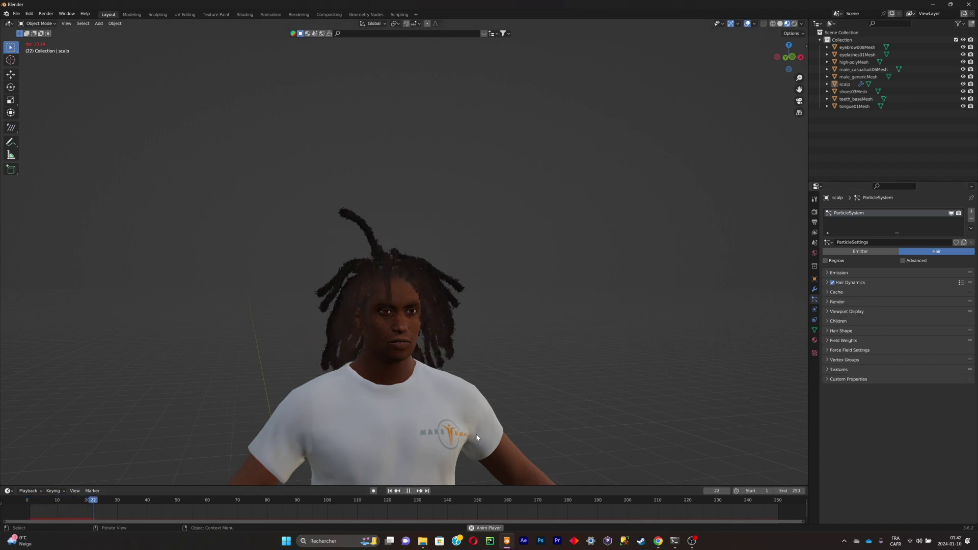
pyautogui.moveTo(481, 342); pyautogui.dragTo(509, 357, button='middle')
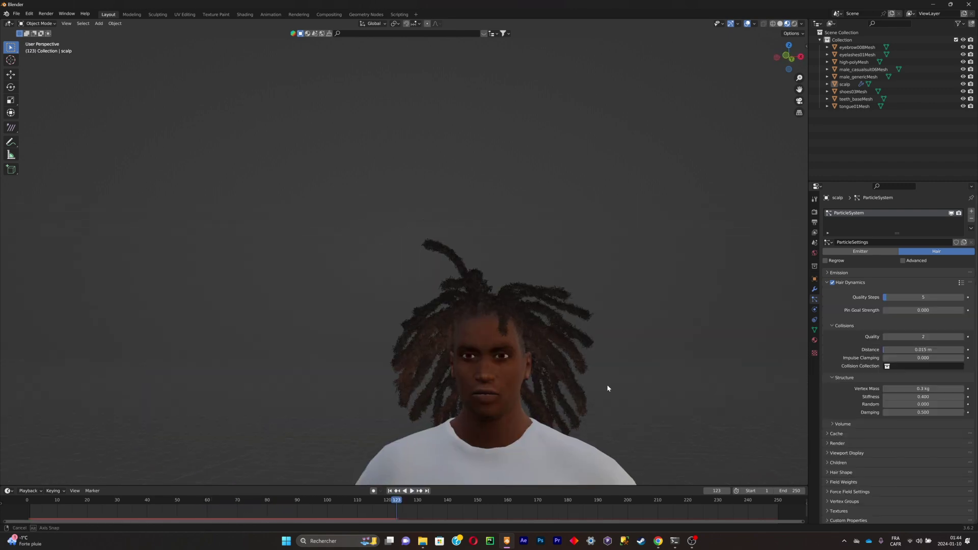
# - Set the hair's structure stiffness to 0.200 and replay the hair simulation from the first frame
pyautogui.moveTo(607, 386); pyautogui.dragTo(620, 400, button='middle')
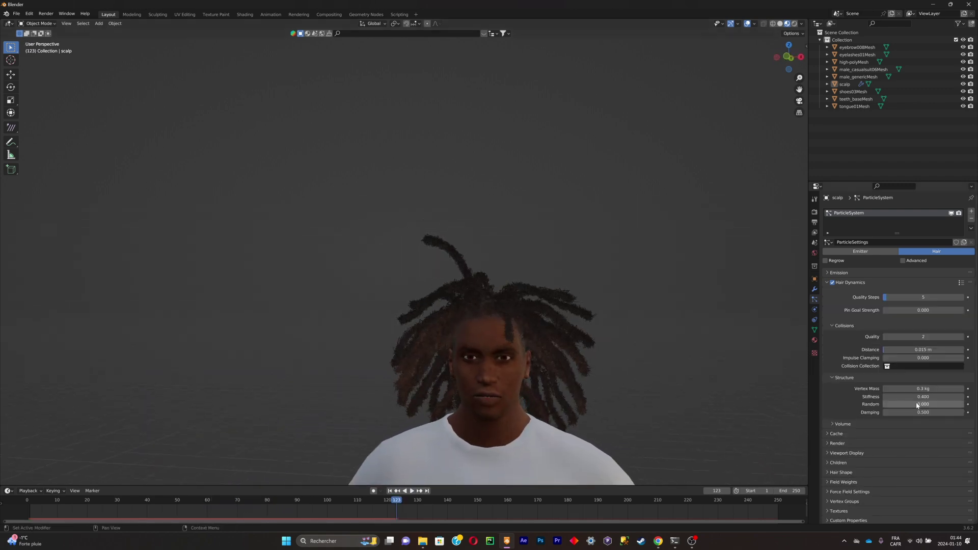
pyautogui.click(886, 397)
pyautogui.click(886, 397)
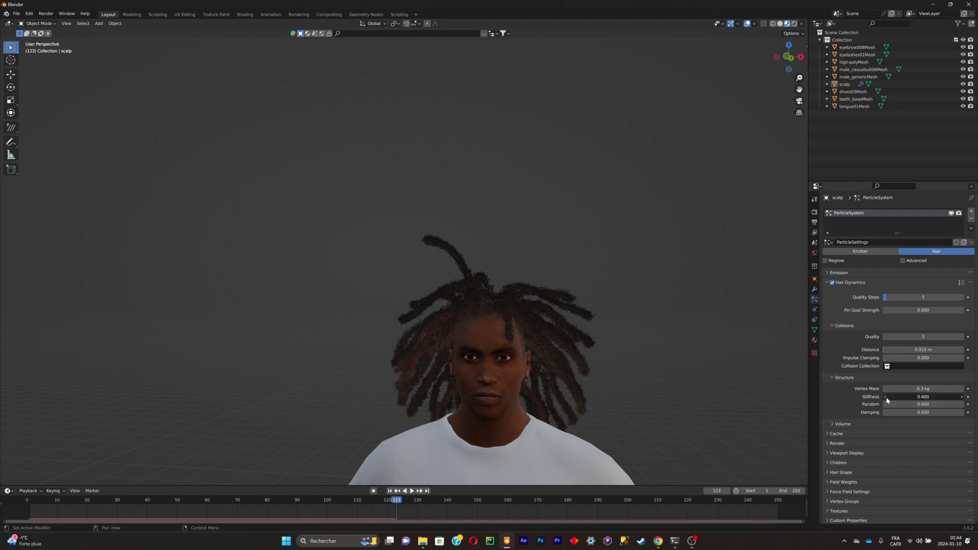
pyautogui.click(389, 491)
pyautogui.click(412, 491)
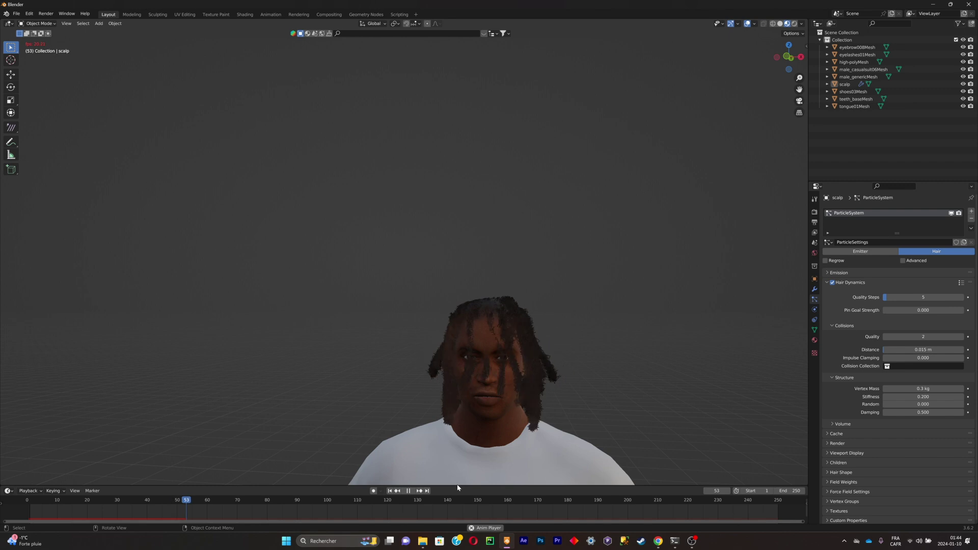
pyautogui.click(408, 491)
# - Select the male_genericMesh body and enable Collision physics on it
pyautogui.moveTo(614, 374)
pyautogui.mouseDown(button='middle')
pyautogui.moveTo(608, 368)
pyautogui.moveTo(589, 386)
pyautogui.moveTo(604, 380)
pyautogui.moveTo(619, 392)
pyautogui.moveTo(607, 378)
pyautogui.mouseUp(button='middle')
pyautogui.scroll(1, 540, 410)
pyautogui.scroll(3, 589, 393)
pyautogui.click(604, 386)
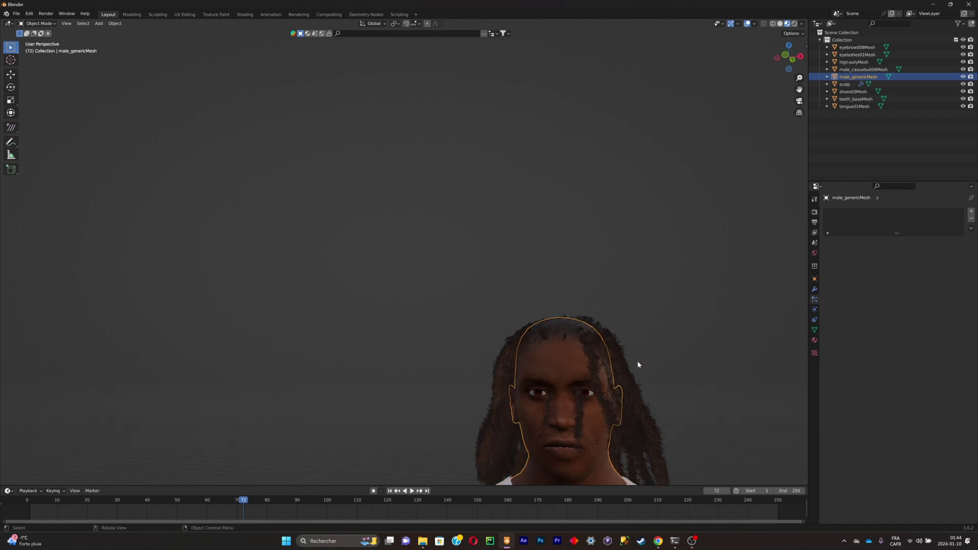
pyautogui.click(814, 309)
pyautogui.click(859, 219)
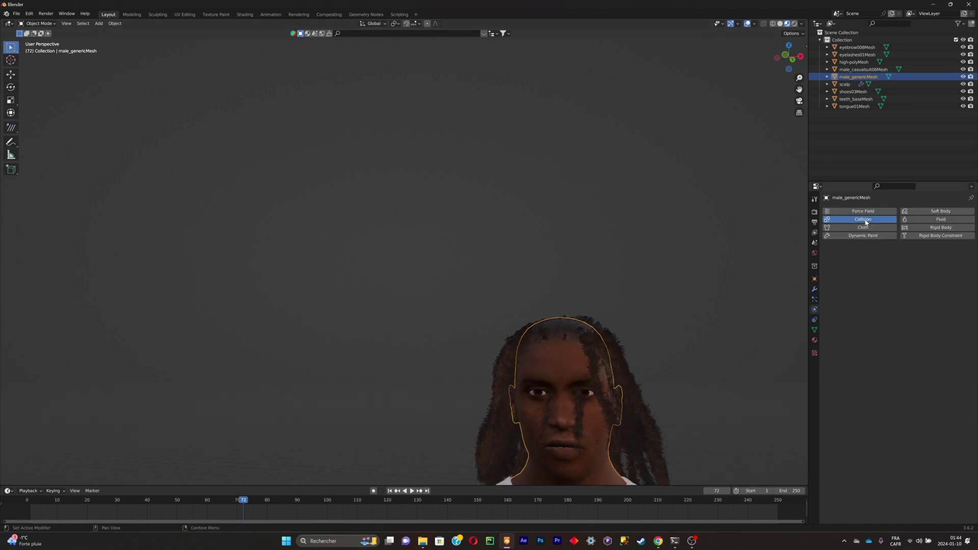
# - Replay the simulation from the first frame and examine from several angles how the dreadlocks collide with the head
pyautogui.click(391, 490)
pyautogui.press('space')
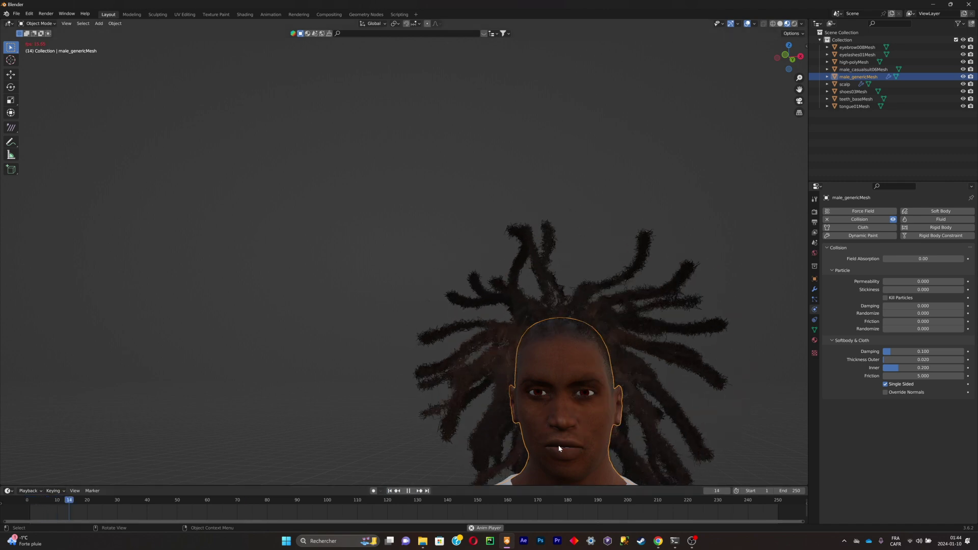
pyautogui.click(635, 275)
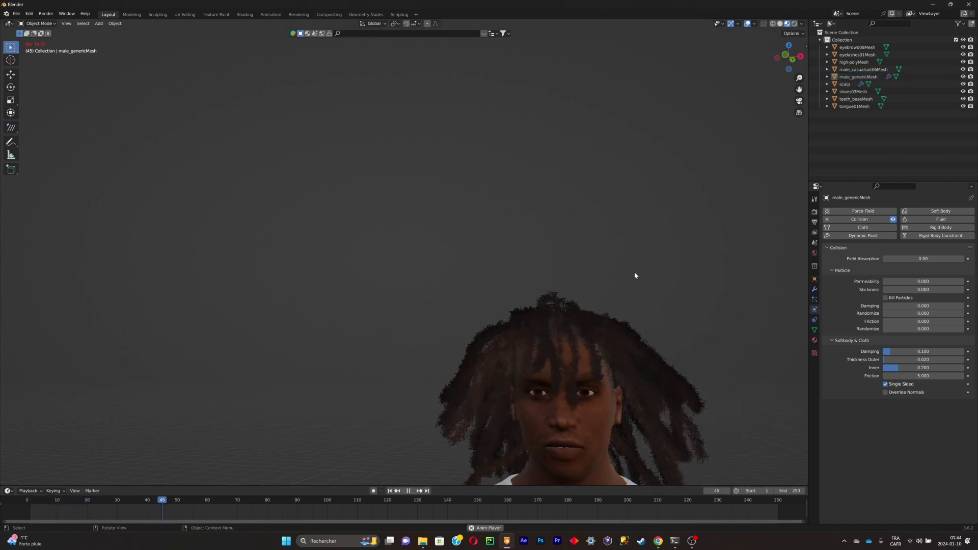
pyautogui.moveTo(631, 280); pyautogui.dragTo(619, 283, button='middle')
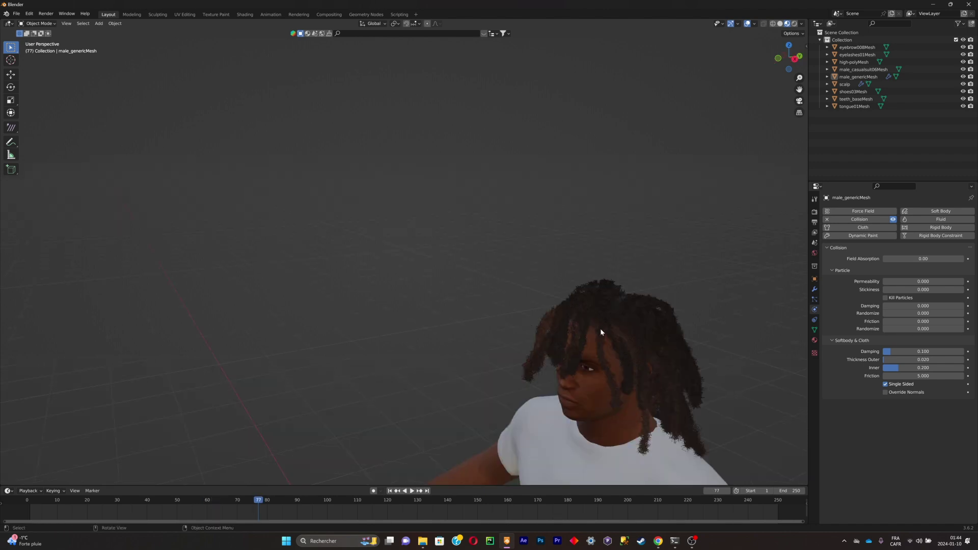
pyautogui.moveTo(600, 328); pyautogui.dragTo(651, 313, button='middle')
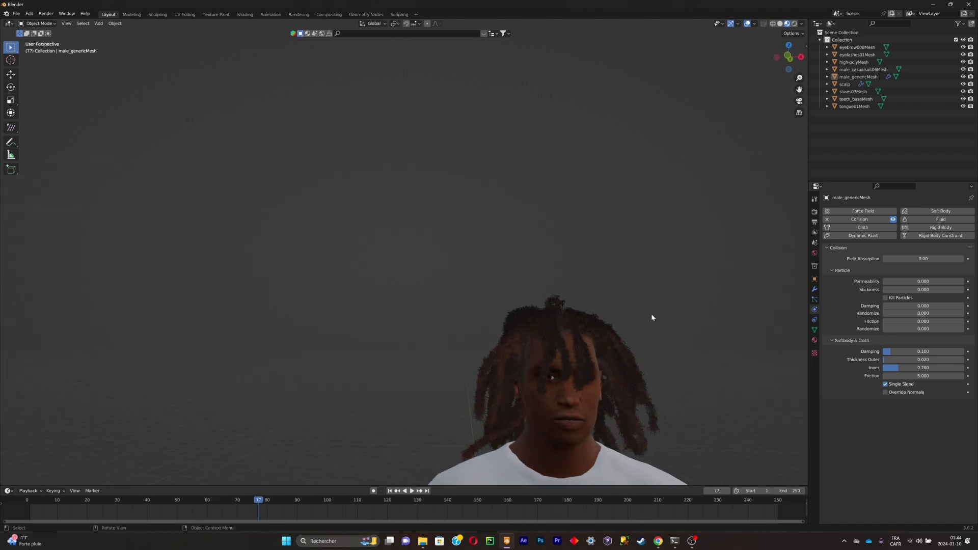
pyautogui.scroll(-2, 651, 313)
pyautogui.moveTo(595, 325)
pyautogui.mouseDown(button='middle')
pyautogui.moveTo(623, 332)
pyautogui.moveTo(594, 334)
pyautogui.mouseUp(button='middle')
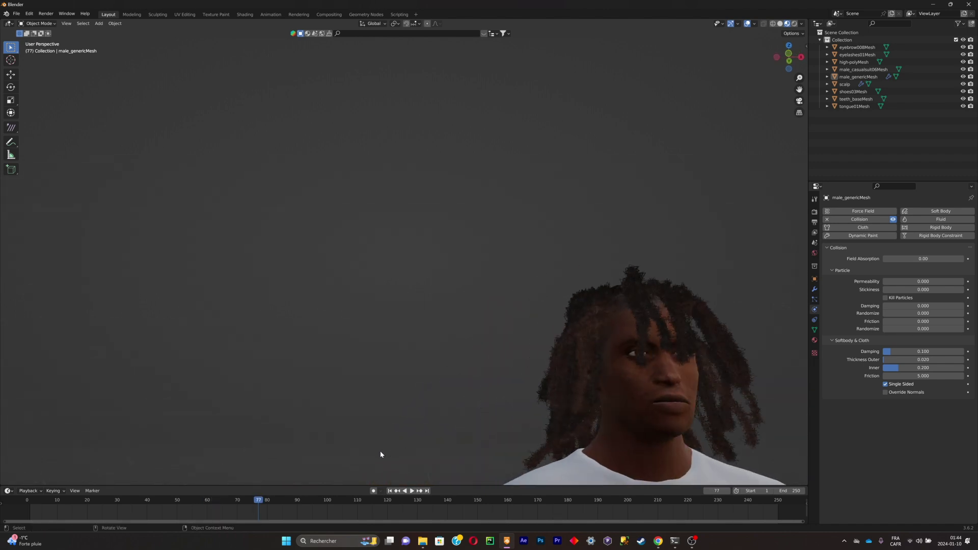
# - Return to frame 1 and turn off Hair Dynamics on the scalp's particle system
pyautogui.click(390, 490)
pyautogui.scroll(-2, 686, 326)
pyautogui.moveTo(686, 326); pyautogui.dragTo(632, 326, button='middle')
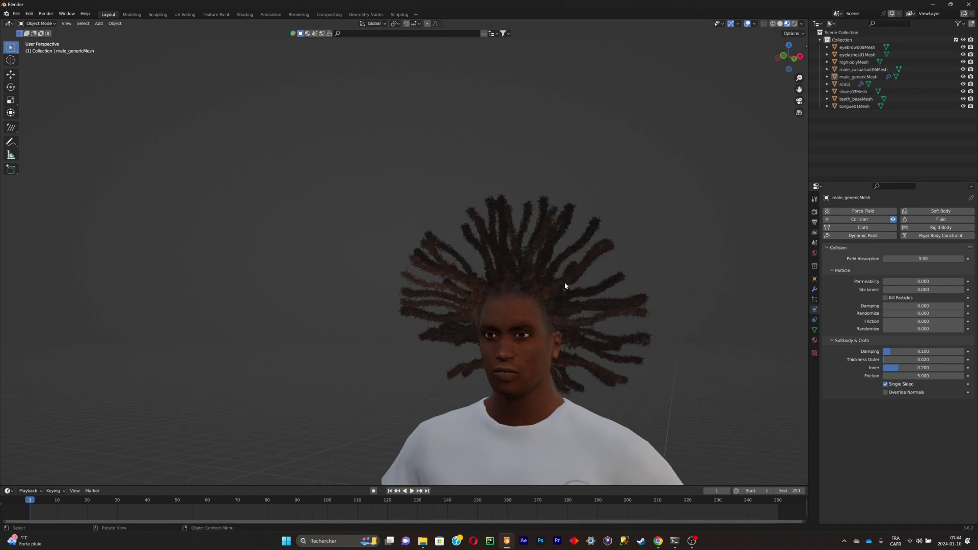
pyautogui.click(815, 299)
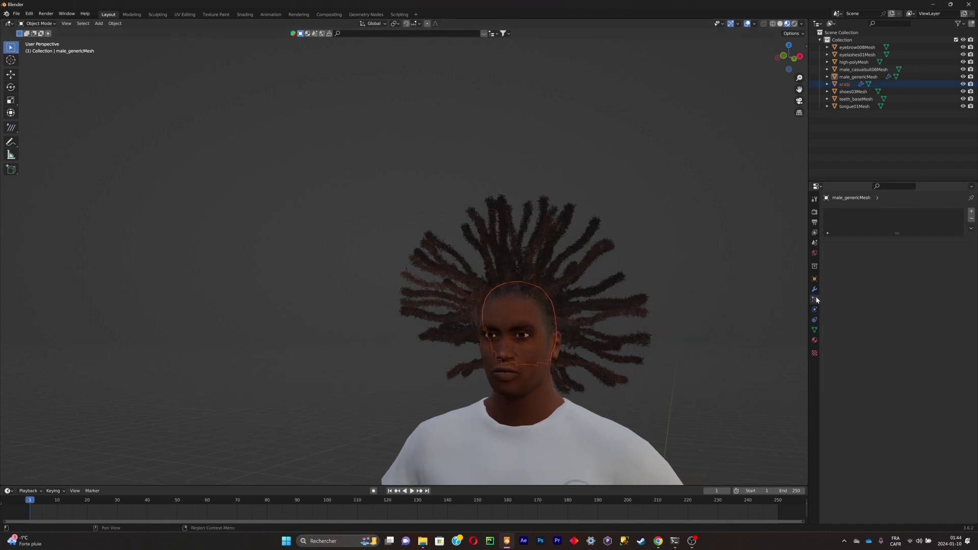
pyautogui.click(523, 291)
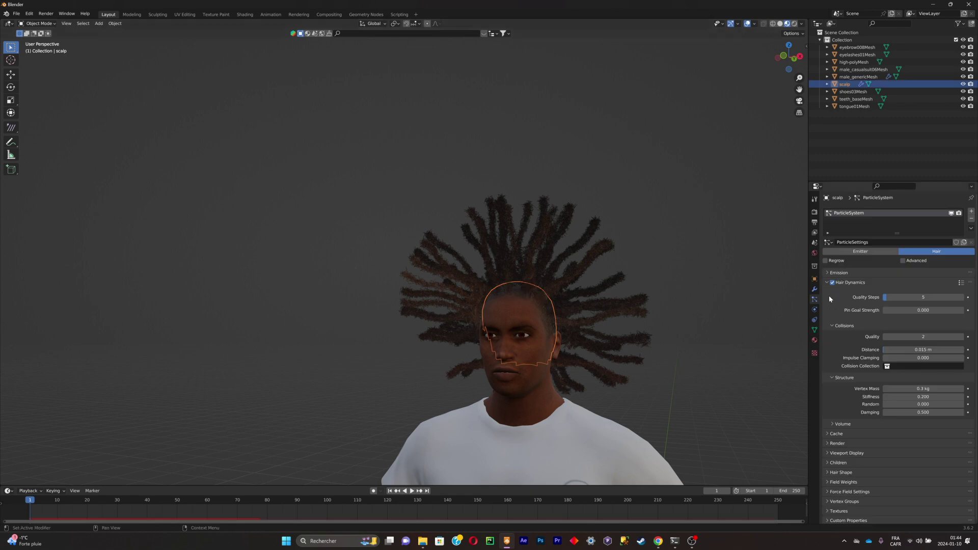
pyautogui.click(833, 283)
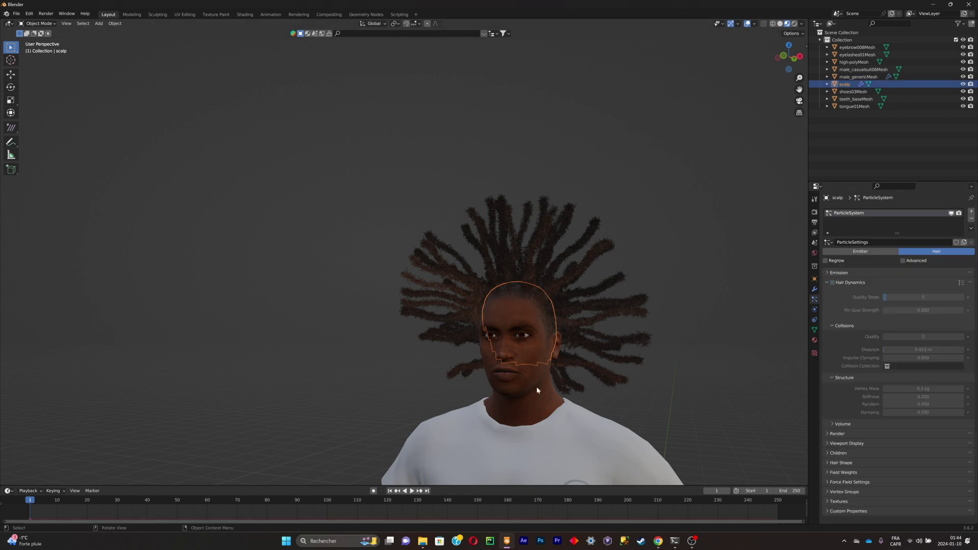
pyautogui.click(658, 402)
# - Examine the character's body and T-shirt up close, then show the whole figure in the front orthographic view
pyautogui.scroll(-2, 647, 404)
pyautogui.moveTo(646, 404); pyautogui.dragTo(600, 395, button='middle')
pyautogui.scroll(-3, 600, 394)
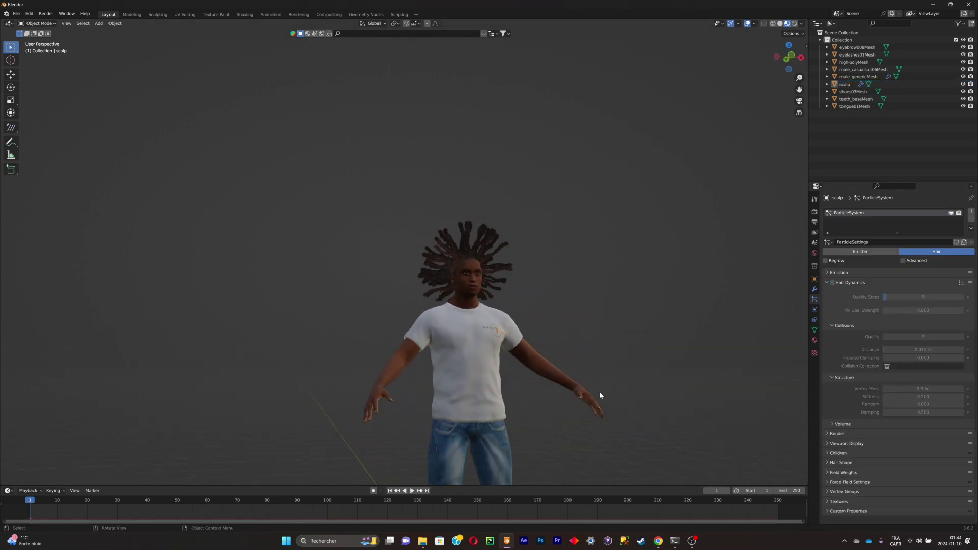
pyautogui.moveTo(476, 397); pyautogui.dragTo(441, 323, button='middle')
pyautogui.click(441, 323)
pyautogui.scroll(6, 443, 320)
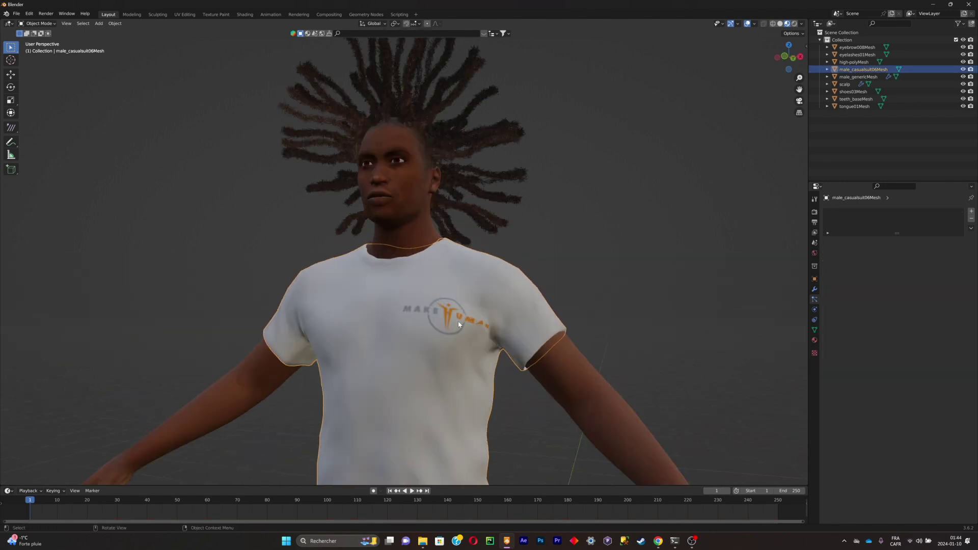
pyautogui.scroll(-5, 474, 341)
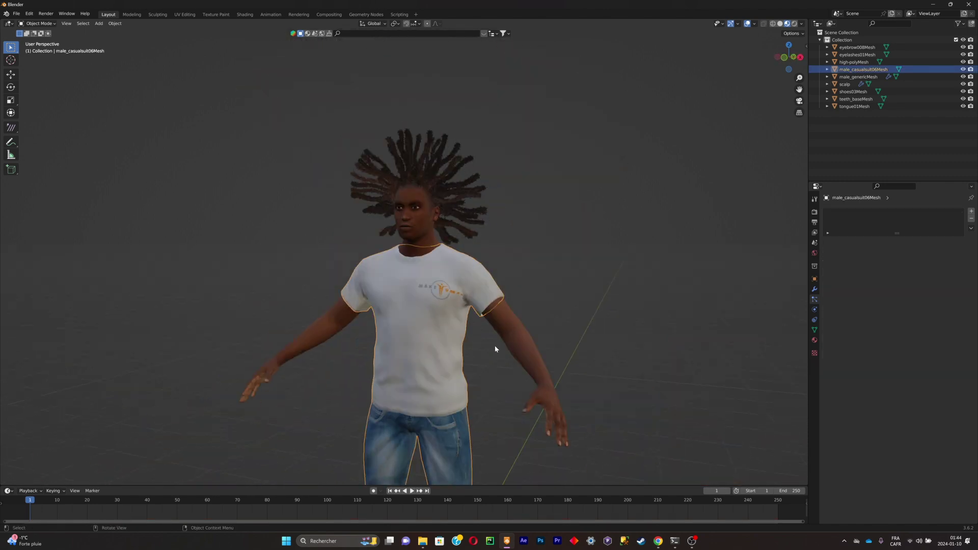
pyautogui.click(495, 346)
pyautogui.moveTo(495, 347); pyautogui.dragTo(488, 267, button='middle')
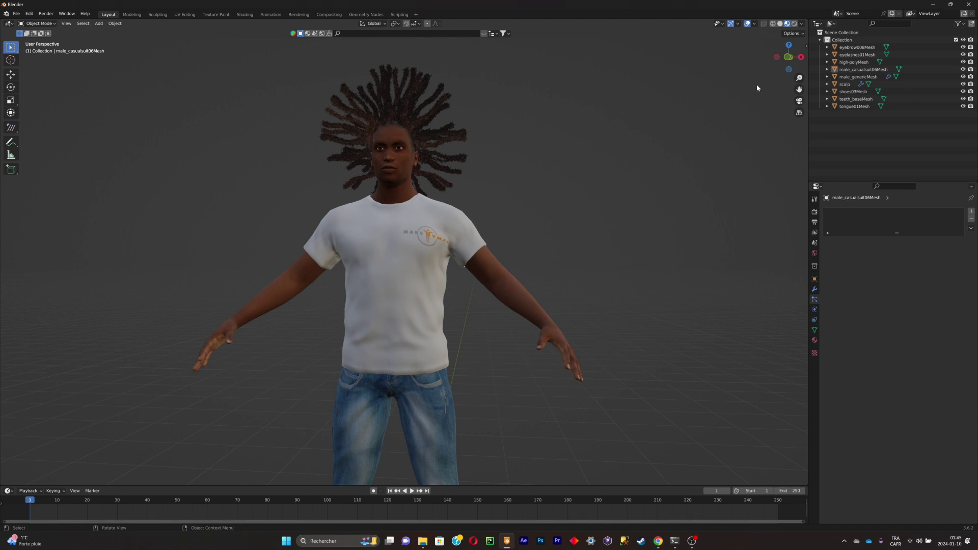
pyautogui.click(788, 58)
pyautogui.scroll(-3, 414, 275)
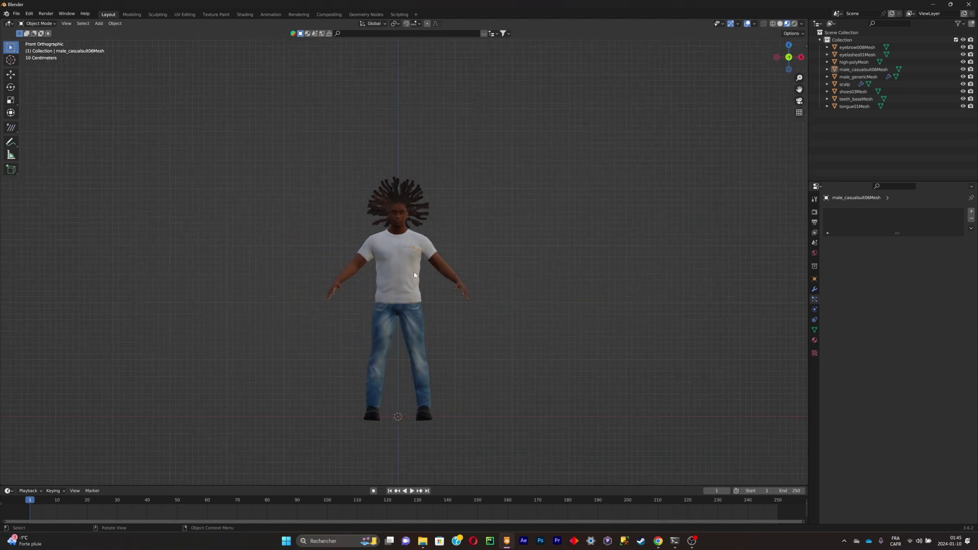
# - Try moving the male_casualsuit06Mesh clothing off the body and undo the move
pyautogui.click(414, 275)
pyautogui.press('g')
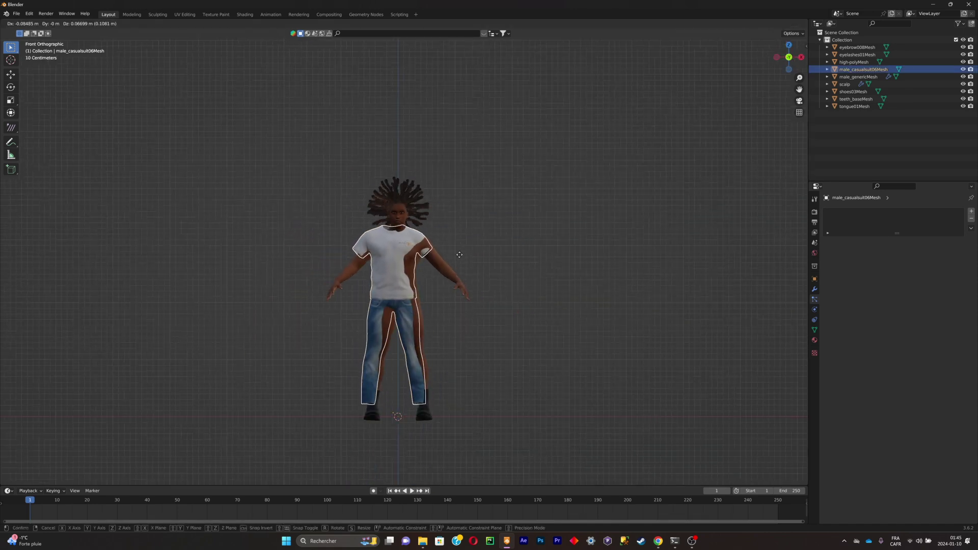
pyautogui.click(476, 253)
pyautogui.hotkey('ctrl', 'z')
pyautogui.scroll(2, 418, 277)
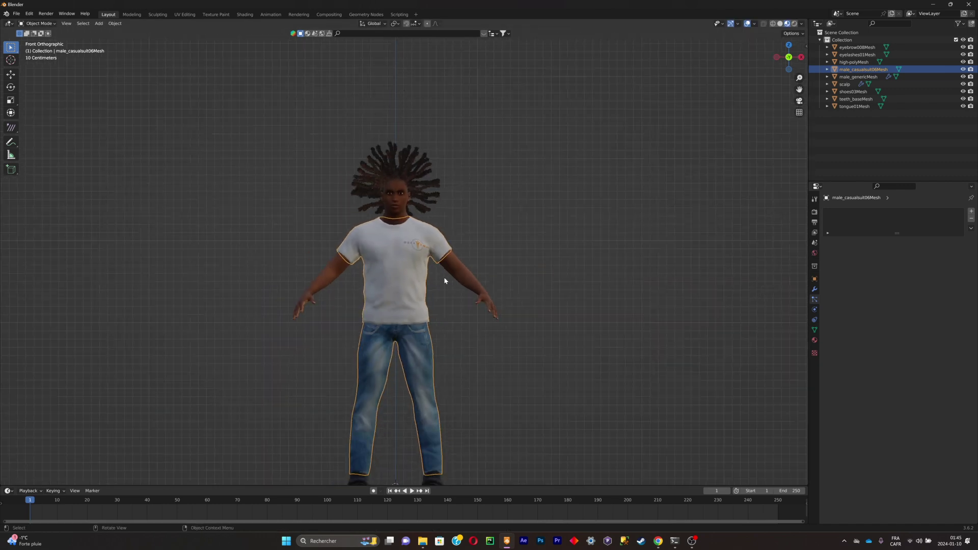
# - Enter Edit Mode on the clothing mesh, enable X-ray and select the jeans' leg faces up to just below the waist
pyautogui.click(481, 324)
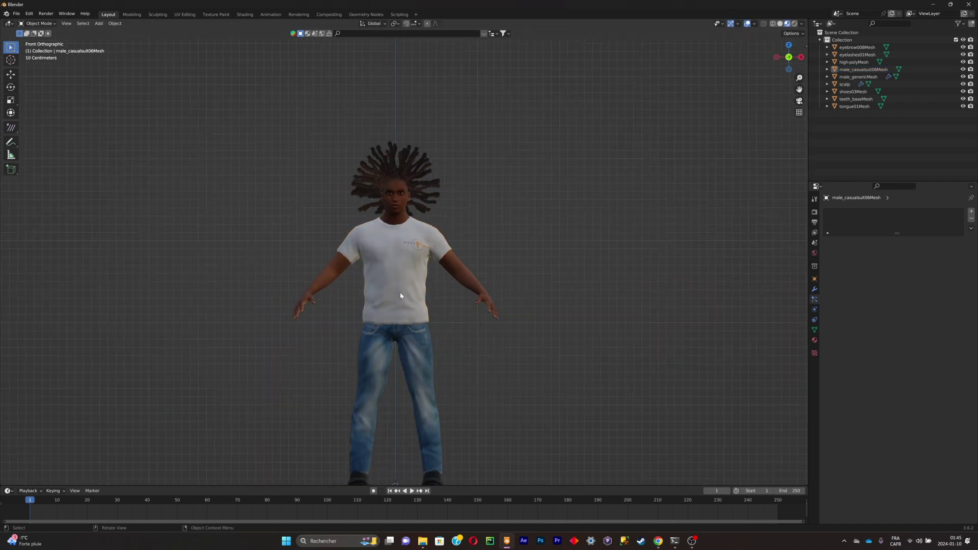
pyautogui.click(421, 232)
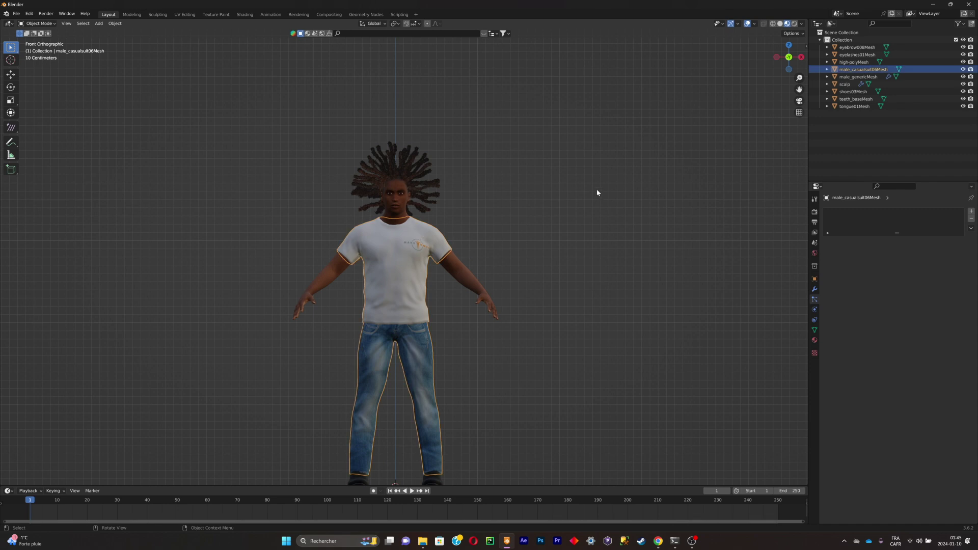
pyautogui.press('Tab')
pyautogui.scroll(2, 465, 289)
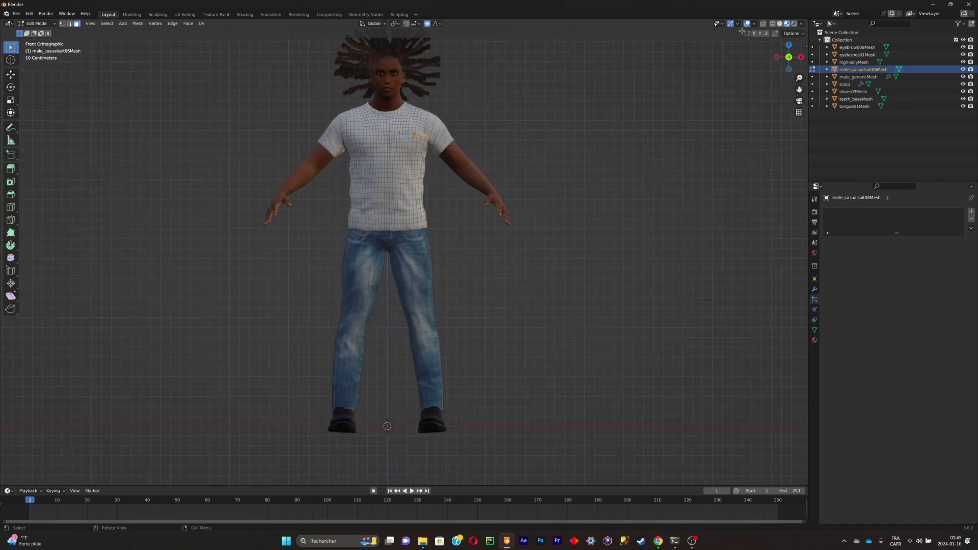
pyautogui.click(763, 24)
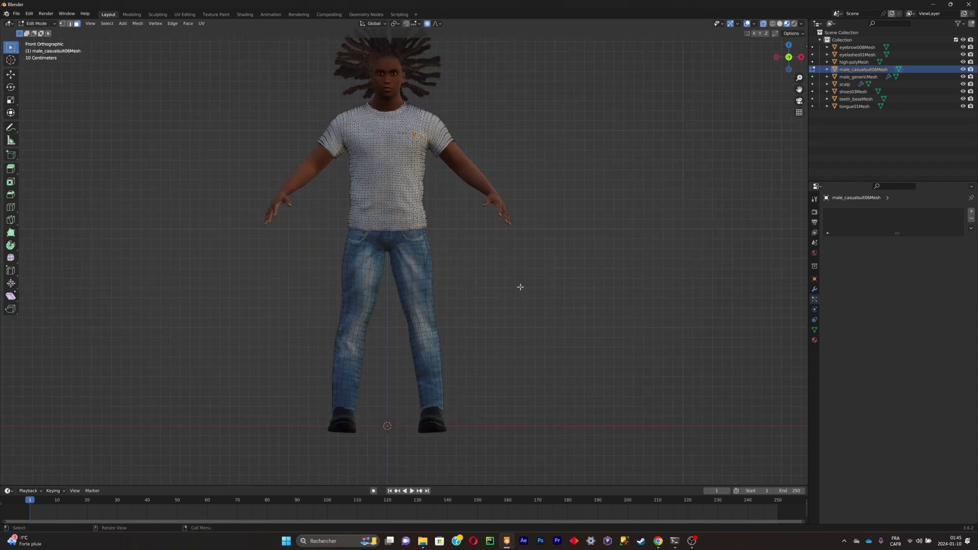
pyautogui.moveTo(531, 468); pyautogui.dragTo(203, 237)
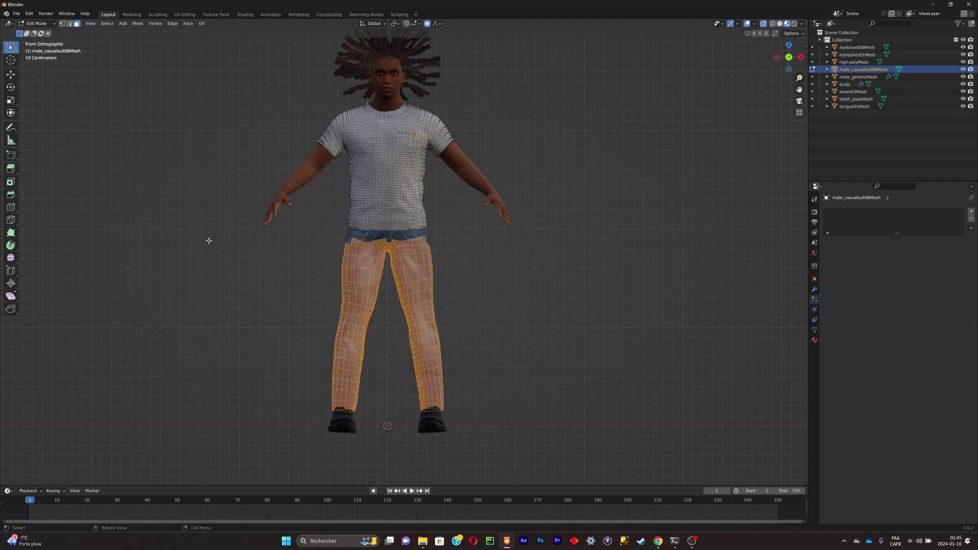
pyautogui.scroll(7, 209, 241)
pyautogui.press('c')
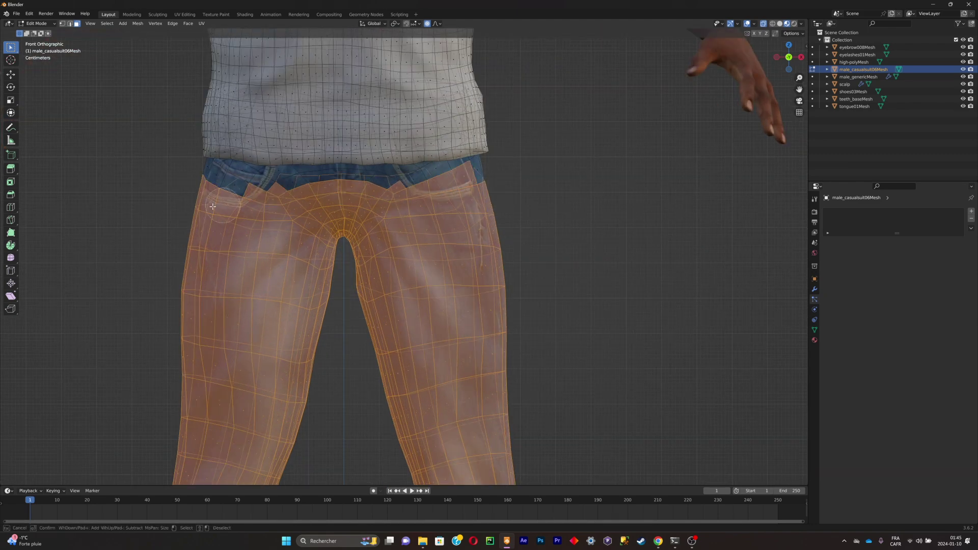
pyautogui.press('Escape')
# - Add the unselected front faces around the character's right jeans pocket, up to the shirt hem, to the selection
pyautogui.scroll(3, 414, 204)
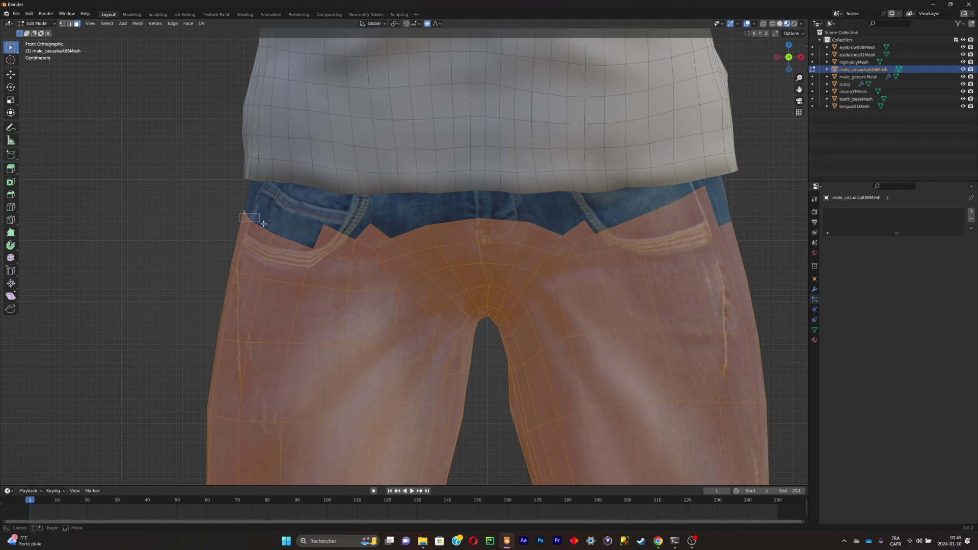
pyautogui.keyDown('shift'); pyautogui.moveTo(263, 223); pyautogui.dragTo(320, 243); pyautogui.keyUp('shift')
pyautogui.keyDown('shift'); pyautogui.click(286, 190); pyautogui.keyUp('shift')
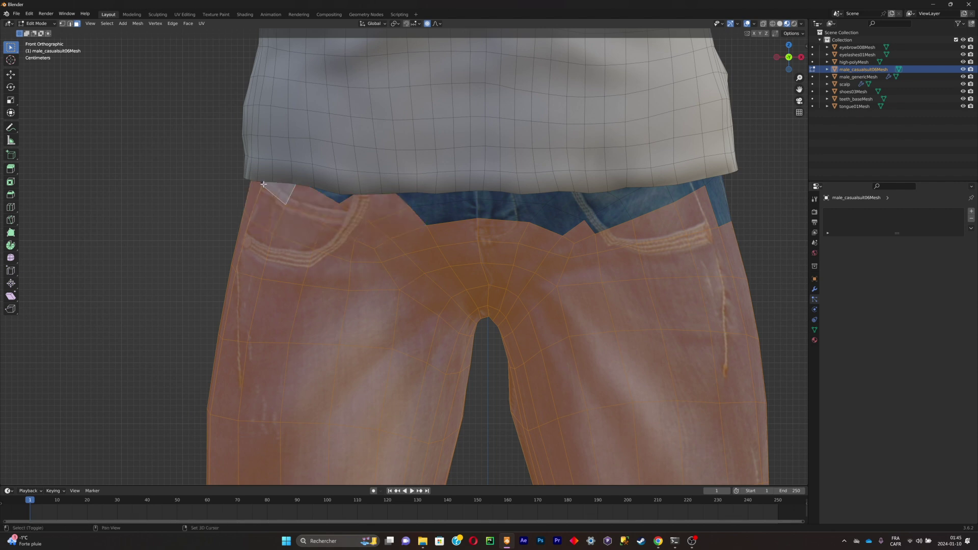
pyautogui.keyDown('shift'); pyautogui.click(263, 183); pyautogui.keyUp('shift')
# - Add the remaining front waist faces, from the fly across the character's left pocket to the hip, to the selection
pyautogui.keyDown('shift'); pyautogui.click(420, 204); pyautogui.keyUp('shift')
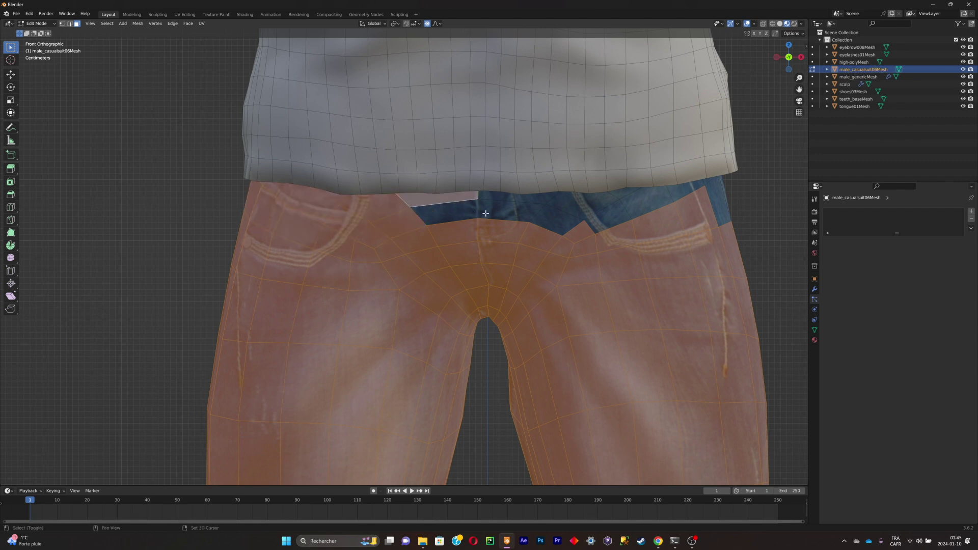
pyautogui.keyDown('shift'); pyautogui.click(466, 211); pyautogui.keyUp('shift')
pyautogui.keyDown('shift'); pyautogui.click(500, 212); pyautogui.keyUp('shift')
pyautogui.keyDown('shift'); pyautogui.click(498, 199); pyautogui.keyUp('shift')
pyautogui.keyDown('shift'); pyautogui.click(560, 210); pyautogui.keyUp('shift')
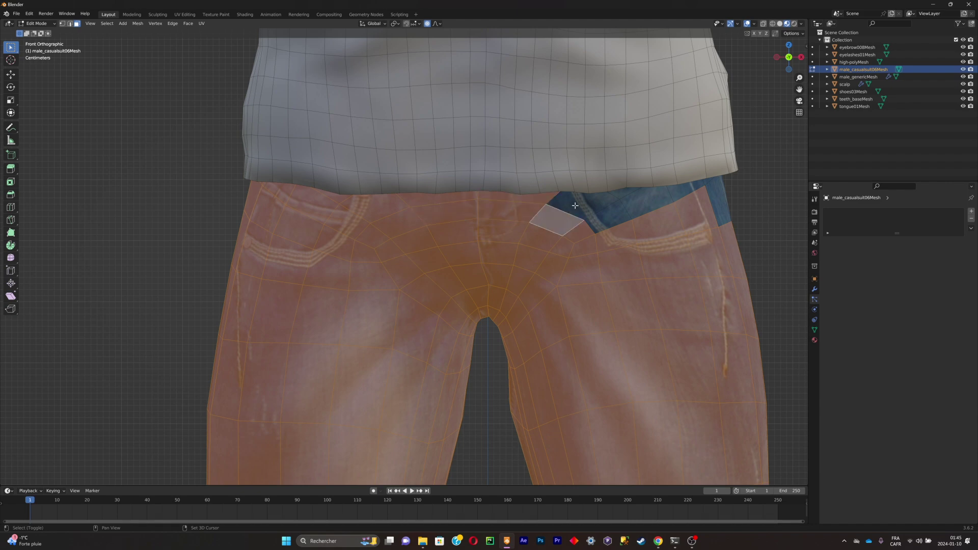
pyautogui.keyDown('shift'); pyautogui.click(606, 204); pyautogui.keyUp('shift')
pyautogui.keyDown('shift'); pyautogui.click(652, 201); pyautogui.keyUp('shift')
pyautogui.keyDown('shift'); pyautogui.click(701, 190); pyautogui.keyUp('shift')
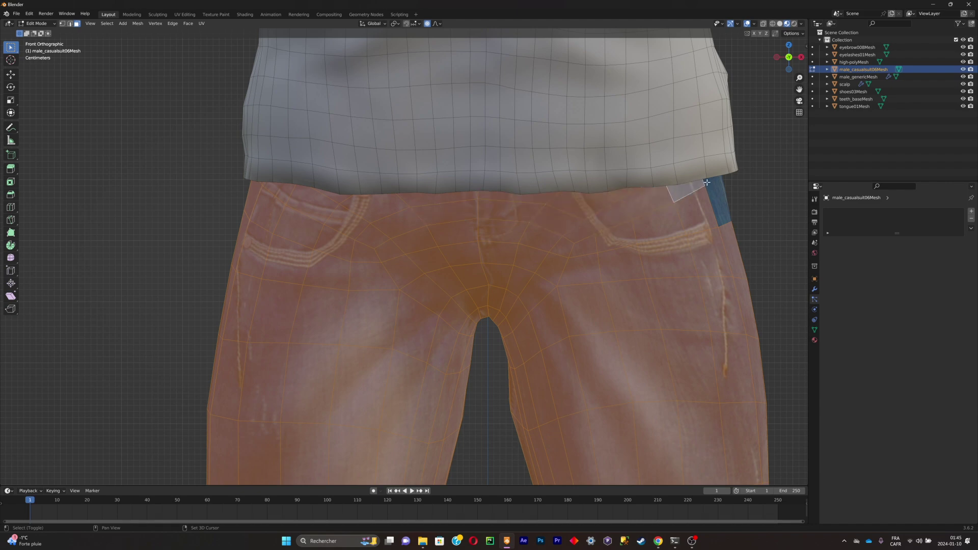
pyautogui.keyDown('shift'); pyautogui.click(723, 185); pyautogui.keyUp('shift')
pyautogui.scroll(-6, 665, 221)
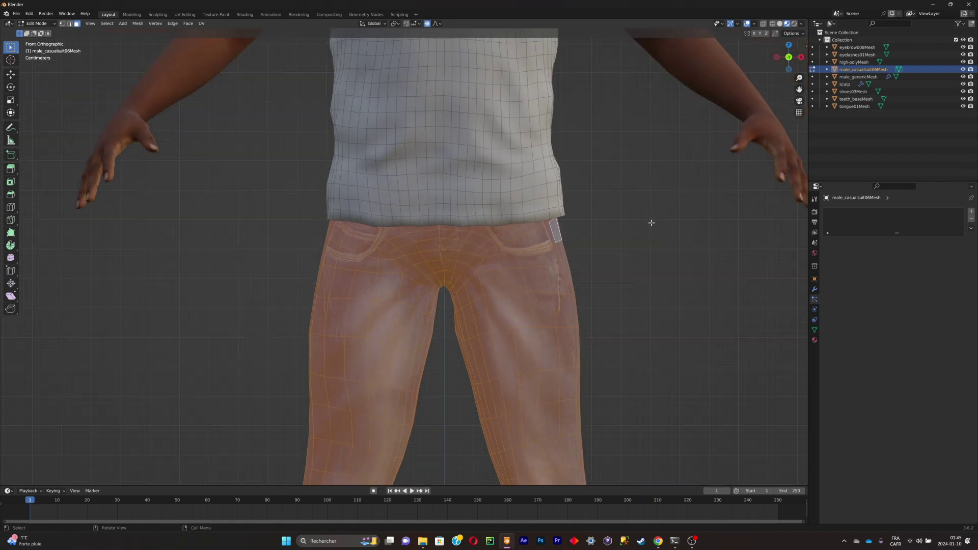
# - Add the unselected hip and rear waist faces of the jeans, including the dark patch above the seat, to the selection
pyautogui.press('KP_3')
pyautogui.scroll(5, 544, 242)
pyautogui.keyDown('shift'); pyautogui.moveTo(672, 234); pyautogui.dragTo(426, 181); pyautogui.keyUp('shift')
pyautogui.keyDown('shift'); pyautogui.click(565, 187); pyautogui.keyUp('shift')
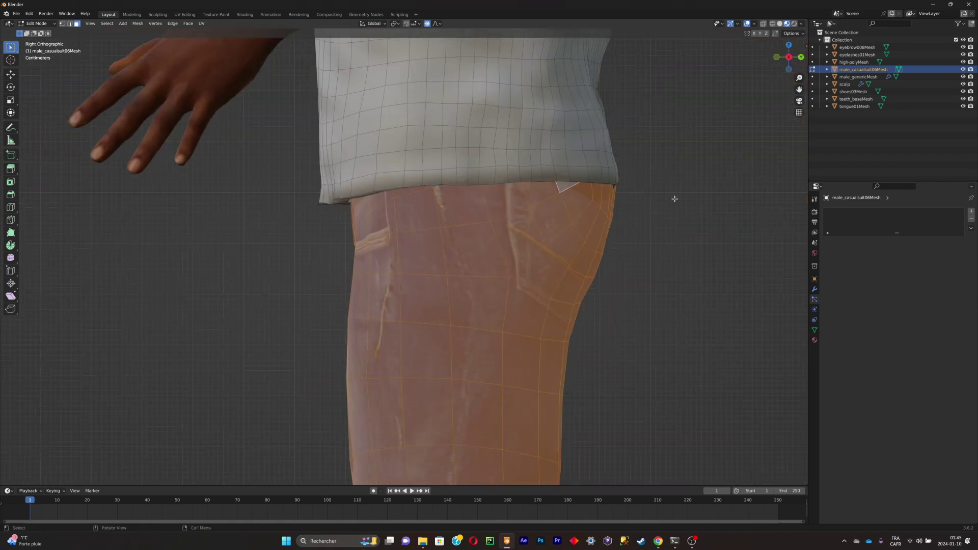
pyautogui.moveTo(687, 202); pyautogui.dragTo(658, 209, button='middle')
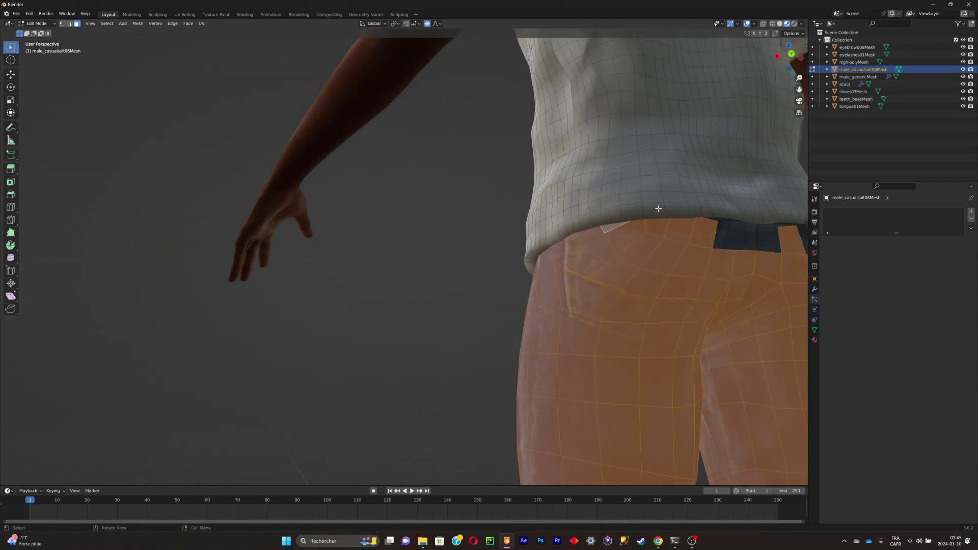
pyautogui.keyDown('shift'); pyautogui.click(728, 237); pyautogui.keyUp('shift')
pyautogui.keyDown('shift'); pyautogui.click(745, 238); pyautogui.keyUp('shift')
# - Add the thin strip of rear waistband faces under the shirt hem and the leftover face above the fly to the selection
pyautogui.click(791, 54)
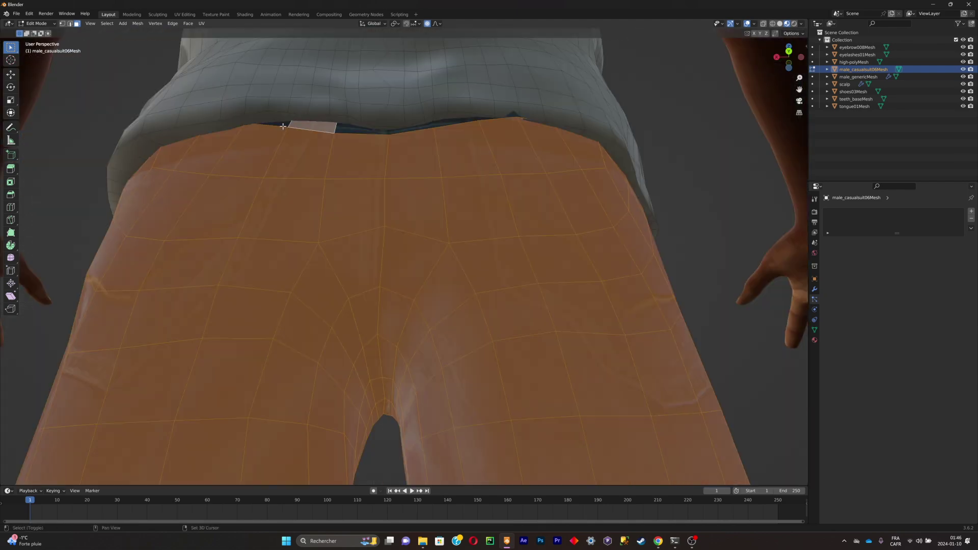
pyautogui.keyDown('shift'); pyautogui.click(280, 124); pyautogui.keyUp('shift')
pyautogui.keyDown('shift'); pyautogui.click(412, 128); pyautogui.keyUp('shift')
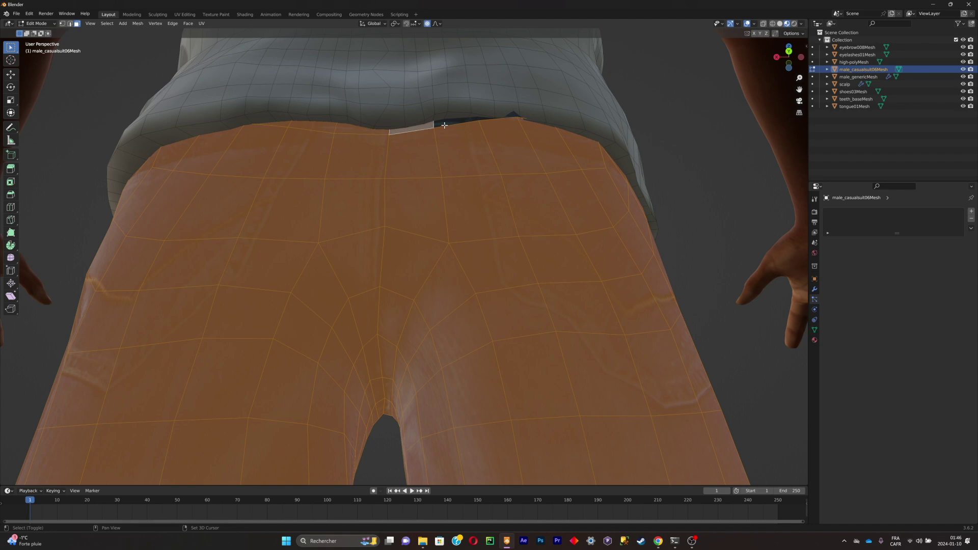
pyautogui.keyDown('shift'); pyautogui.click(445, 124); pyautogui.keyUp('shift')
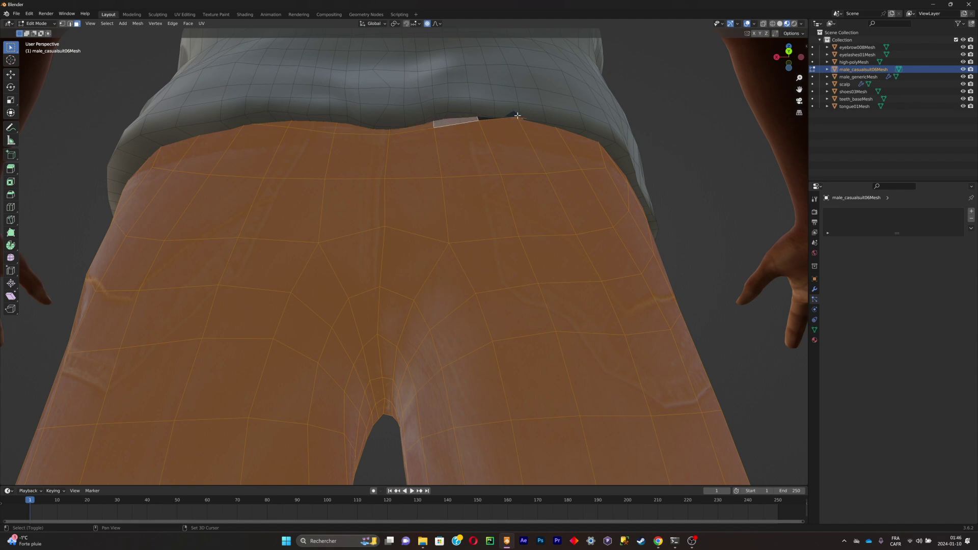
pyautogui.keyDown('shift'); pyautogui.click(484, 118); pyautogui.keyUp('shift')
pyautogui.moveTo(539, 118); pyautogui.dragTo(187, 131, button='middle')
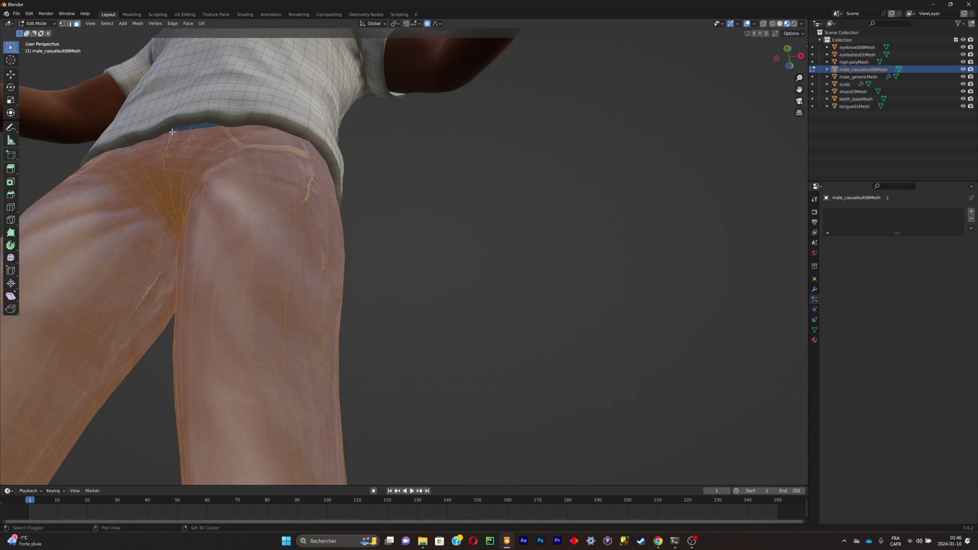
pyautogui.keyDown('shift'); pyautogui.click(207, 123); pyautogui.keyUp('shift')
# - Separate the selected jeans faces into their own object and return to Object Mode
pyautogui.scroll(-6, 207, 123)
pyautogui.moveTo(433, 178); pyautogui.dragTo(471, 212, button='middle')
pyautogui.scroll(-4, 462, 238)
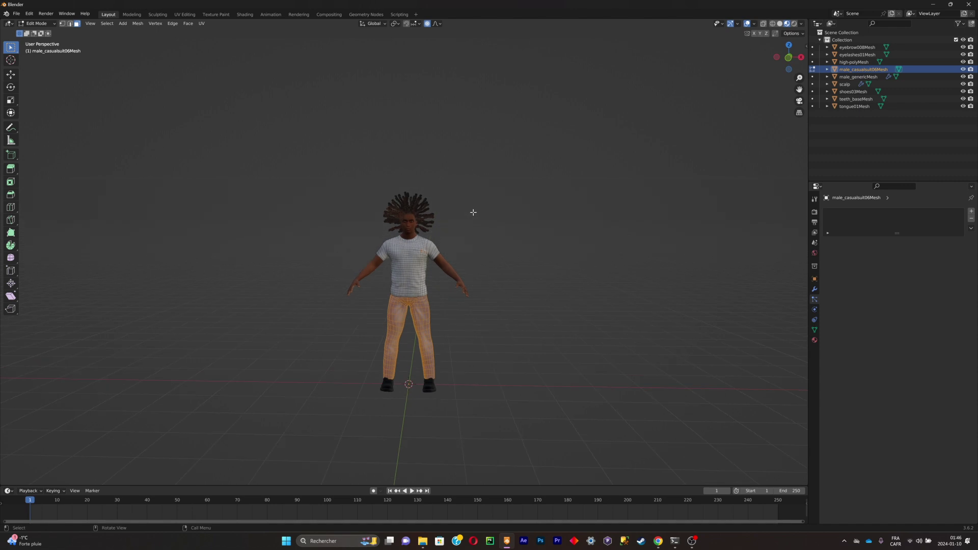
pyautogui.scroll(1, 479, 233)
pyautogui.press('p')
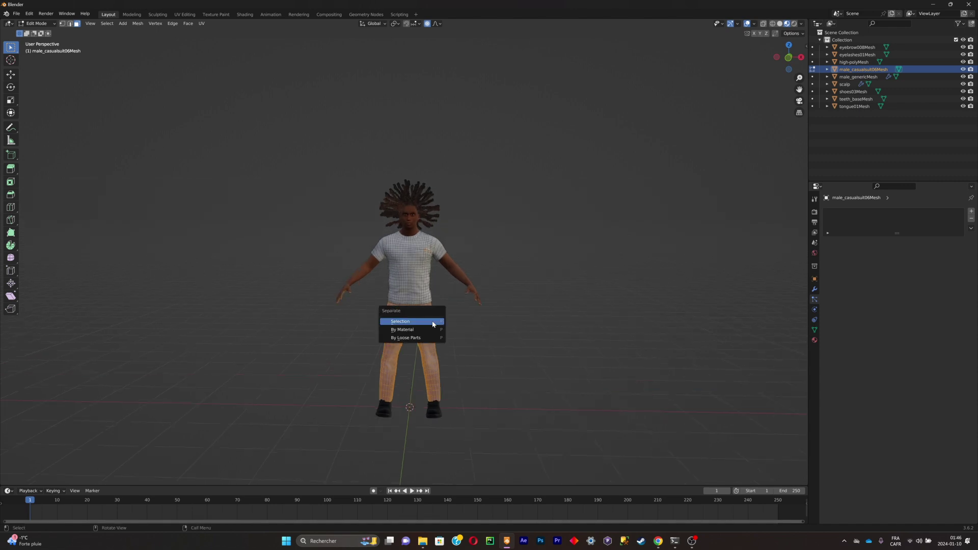
pyautogui.click(443, 316)
pyautogui.press('Tab')
# - Examine the split clothing from an angle and from the front, selecting the pieces to check that they are separate objects
pyautogui.click(428, 329)
pyautogui.moveTo(442, 320); pyautogui.dragTo(488, 347, button='middle')
pyautogui.click(402, 281)
pyautogui.scroll(3, 489, 347)
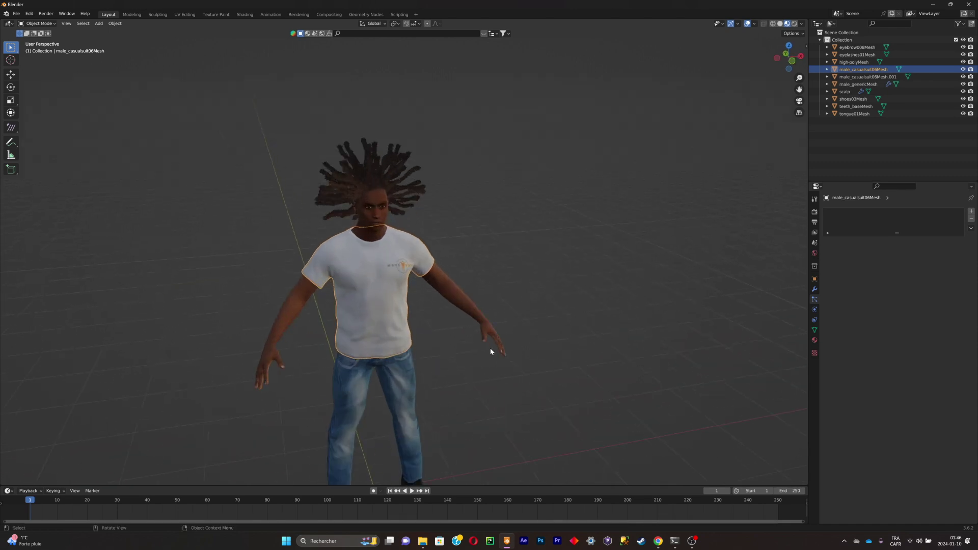
pyautogui.press('KP_1')
pyautogui.click(423, 203)
pyautogui.keyDown('shift'); pyautogui.moveTo(432, 195); pyautogui.dragTo(531, 241, button='middle'); pyautogui.keyUp('shift')
pyautogui.click(483, 263)
pyautogui.scroll(2, 486, 258)
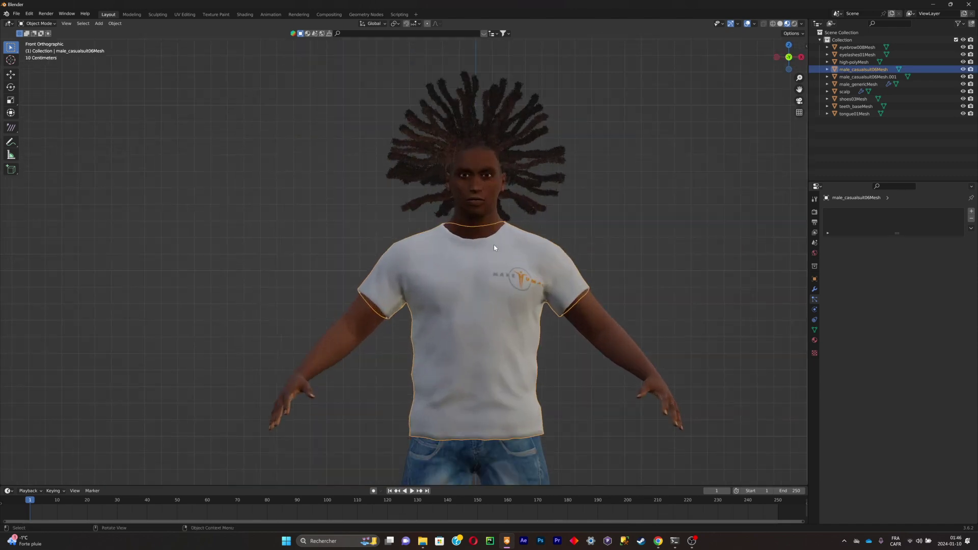
pyautogui.scroll(2, 621, 225)
pyautogui.click(537, 200)
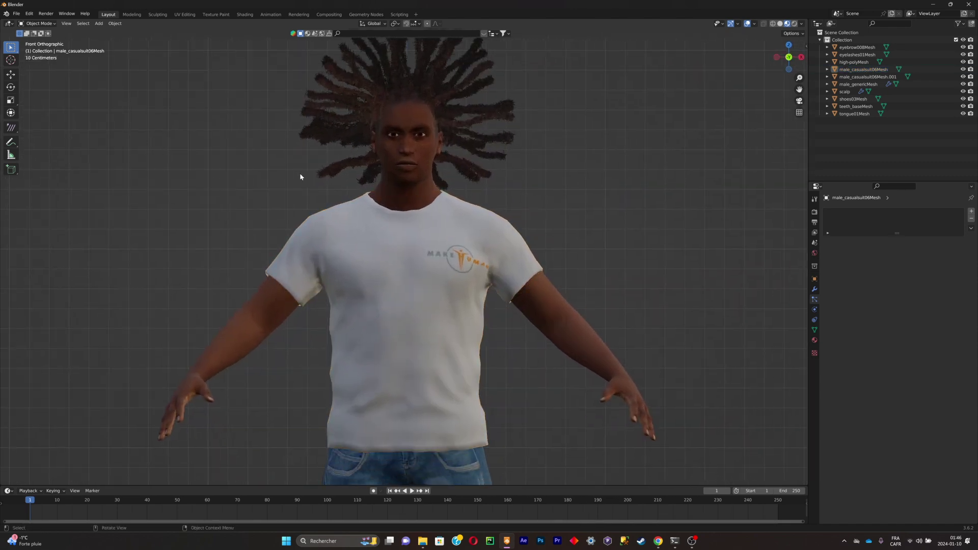
# - Select the T-shirt, switch to the UV Editing workspace and deselect its faces to uncover the male_casualsuit06_diffuse texture
pyautogui.click(336, 216)
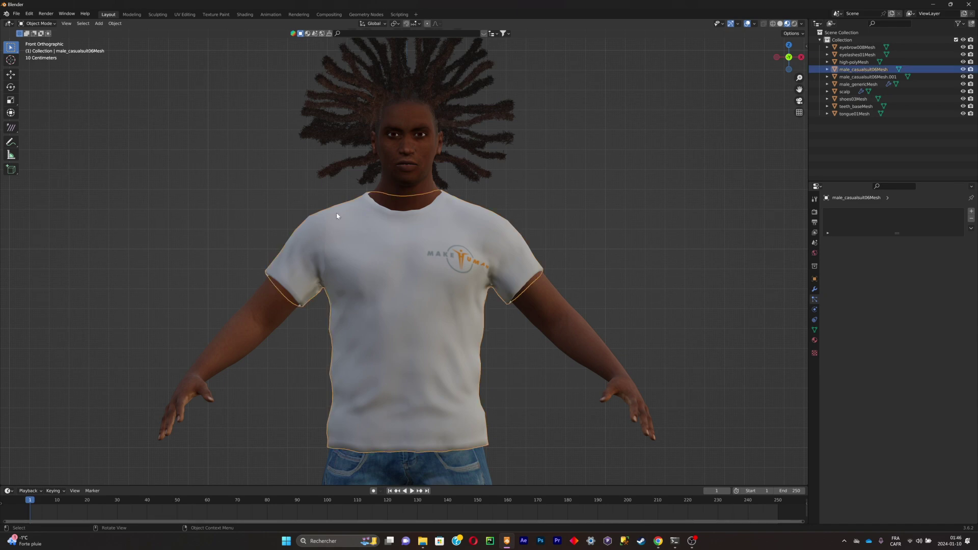
pyautogui.click(185, 14)
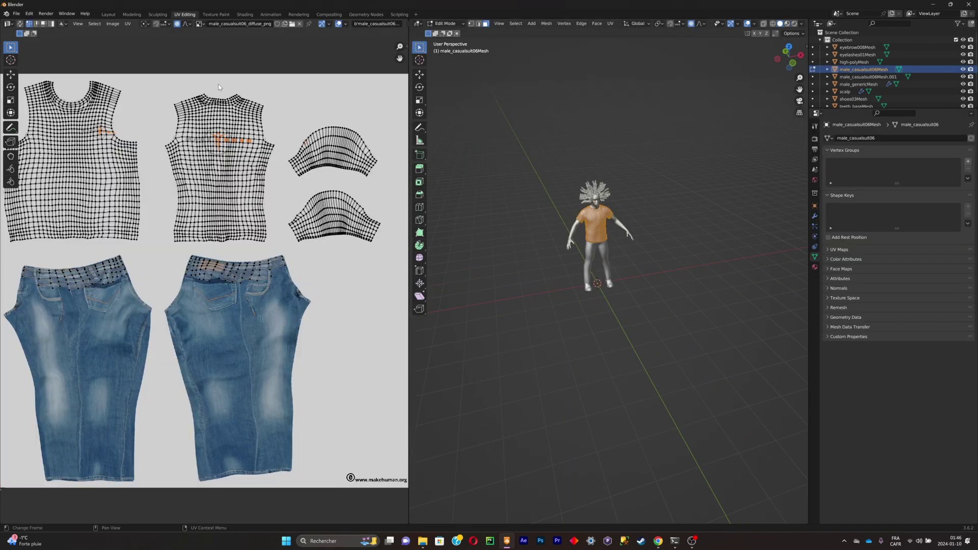
pyautogui.scroll(-1, 228, 182)
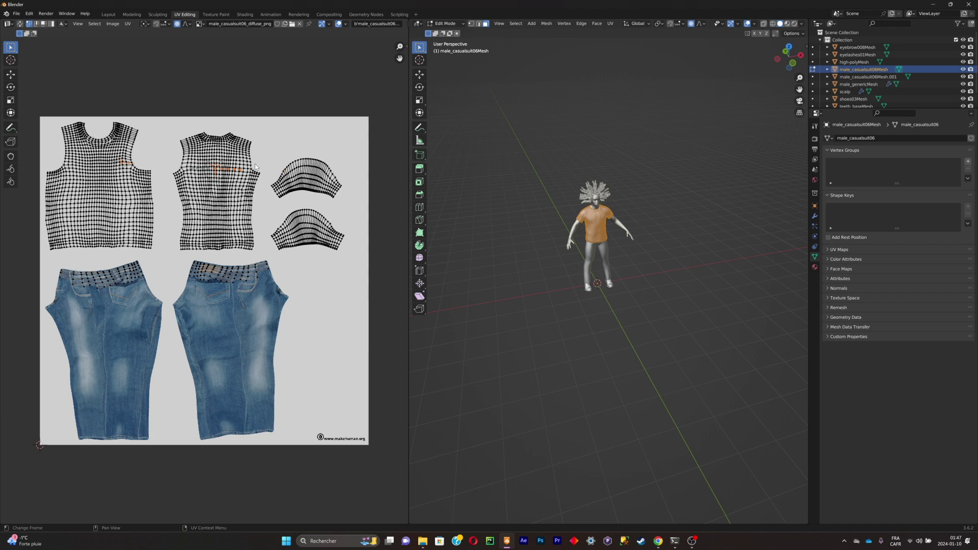
pyautogui.click(469, 183)
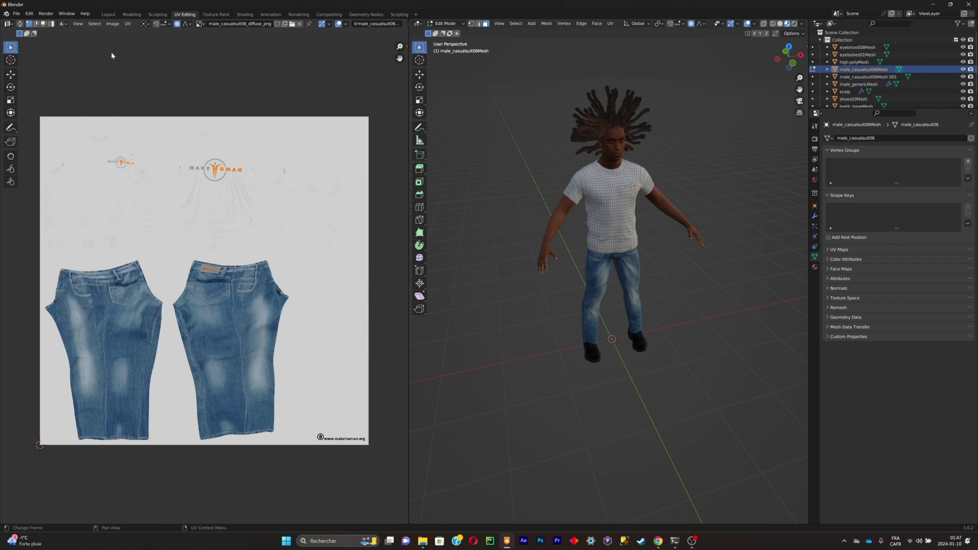
pyautogui.click(112, 24)
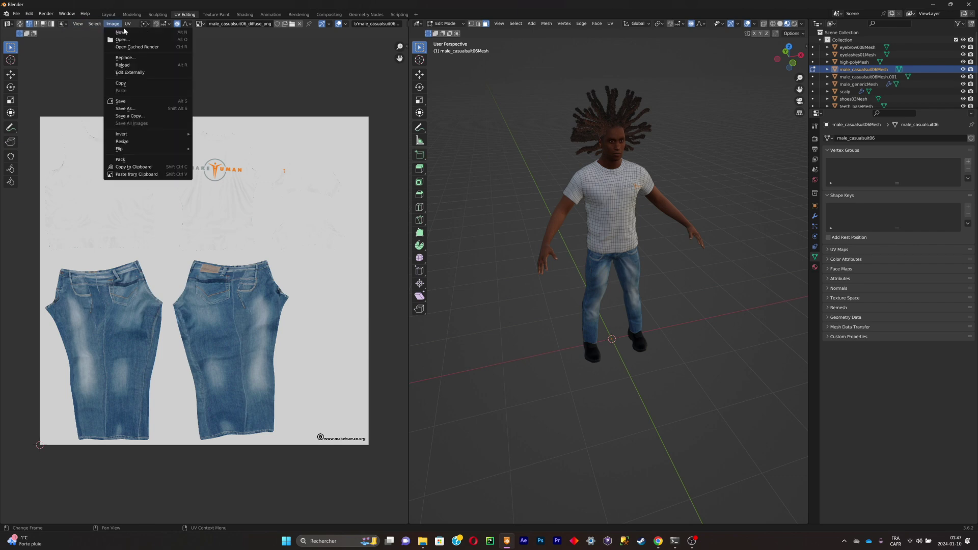
pyautogui.click(148, 116)
pyautogui.click(324, 202)
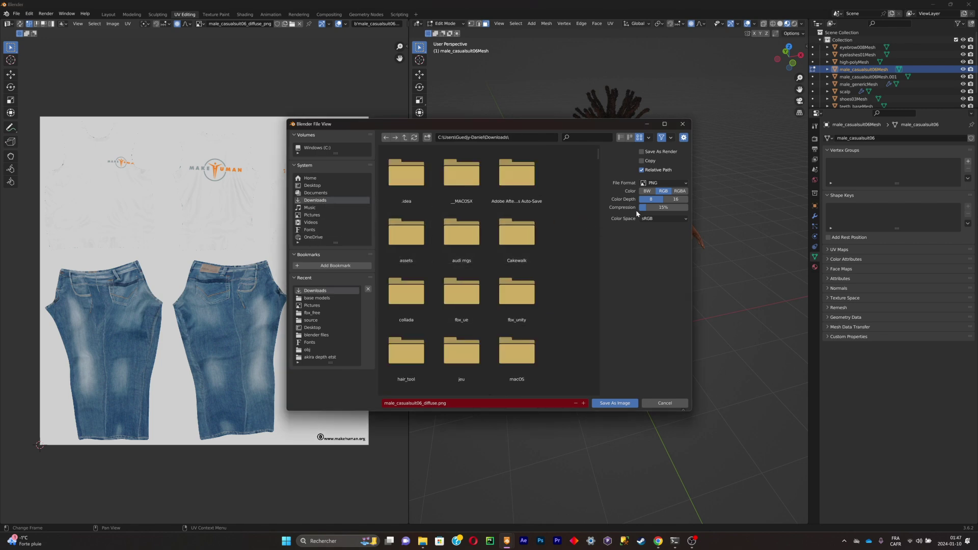
pyautogui.click(682, 125)
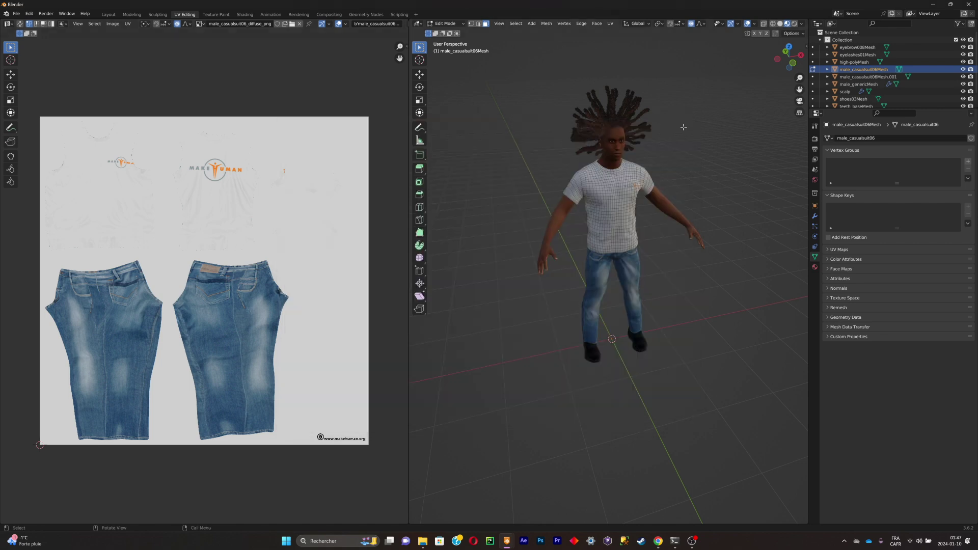
pyautogui.scroll(3, 193, 222)
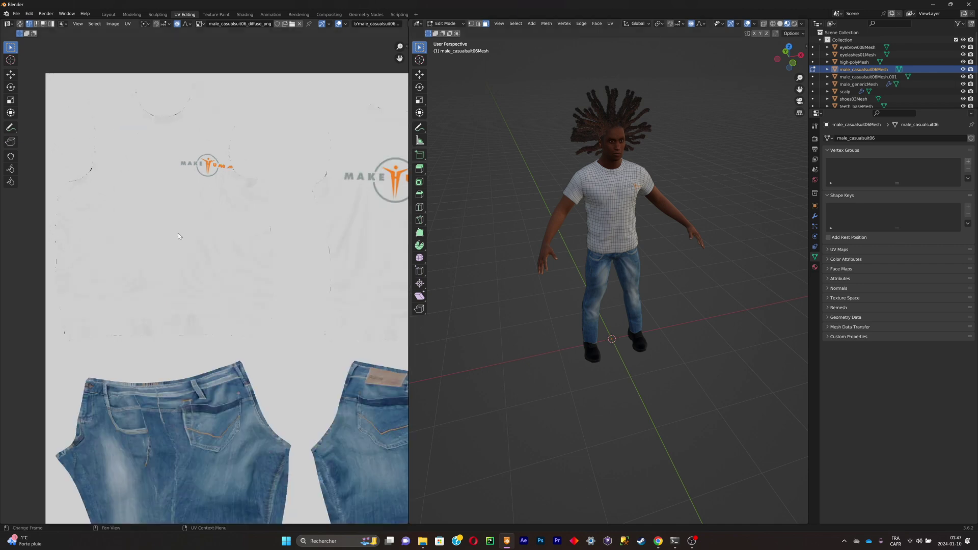
pyautogui.scroll(-3, 274, 134)
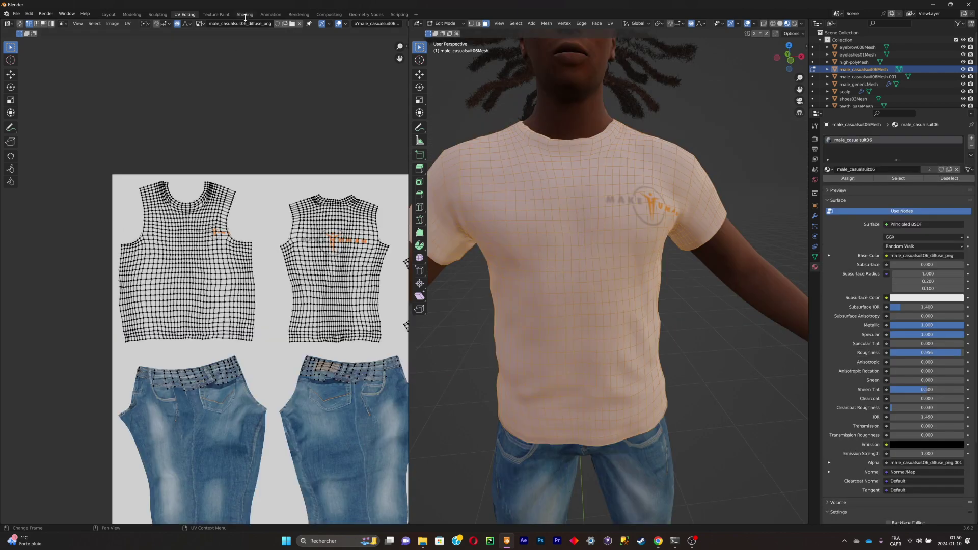
# - Switch to the Shading workspace and move the male_casualsuit06_diffuse_png texture node further away from the Principled BSDF node
pyautogui.click(245, 14)
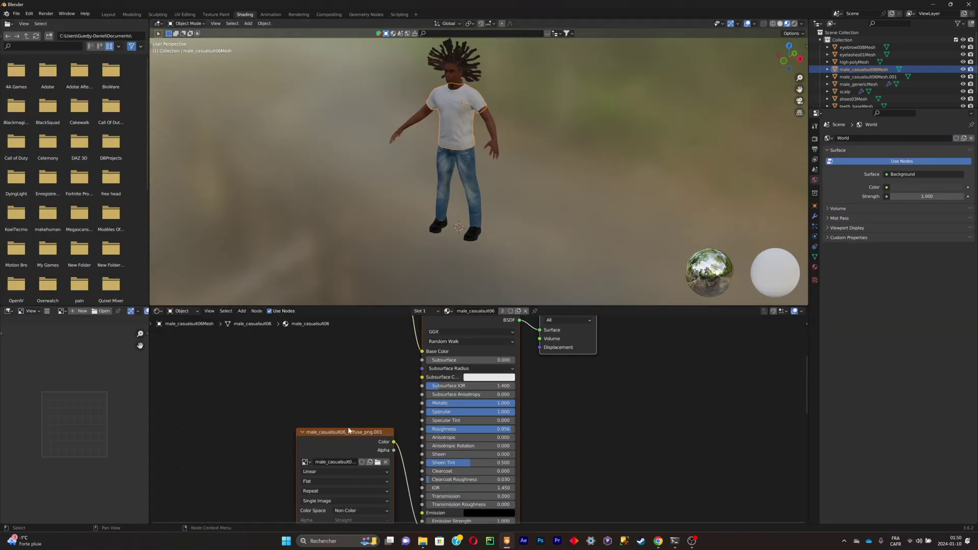
pyautogui.moveTo(474, 438); pyautogui.dragTo(459, 377, button='middle')
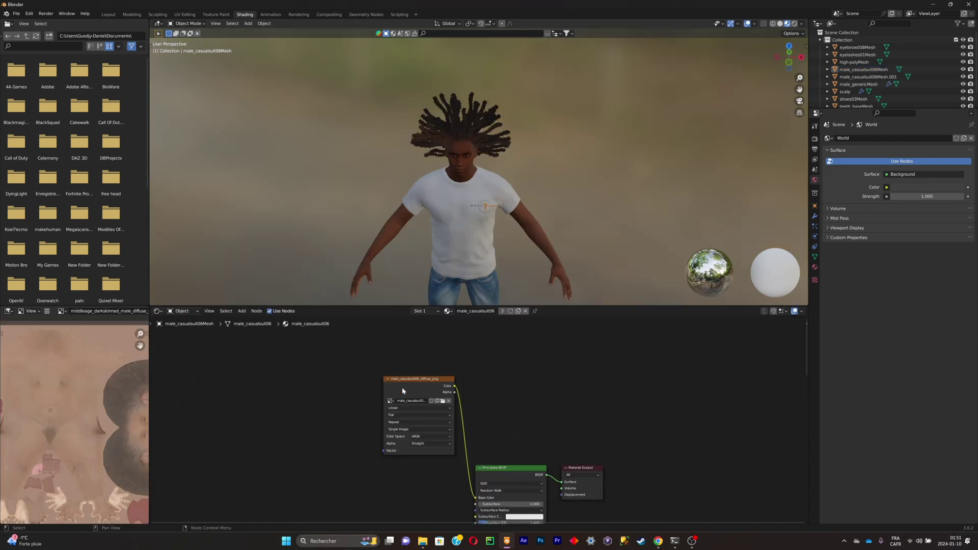
pyautogui.moveTo(402, 388); pyautogui.dragTo(379, 383)
pyautogui.scroll(-3, 90, 368)
pyautogui.scroll(2, 75, 397)
pyautogui.scroll(1, 78, 392)
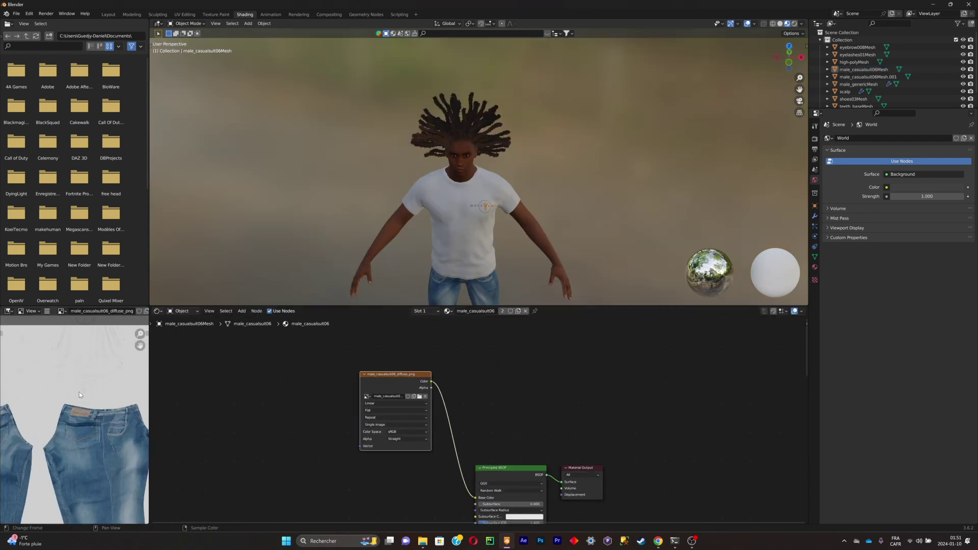
pyautogui.scroll(-1, 78, 392)
pyautogui.scroll(1, 79, 393)
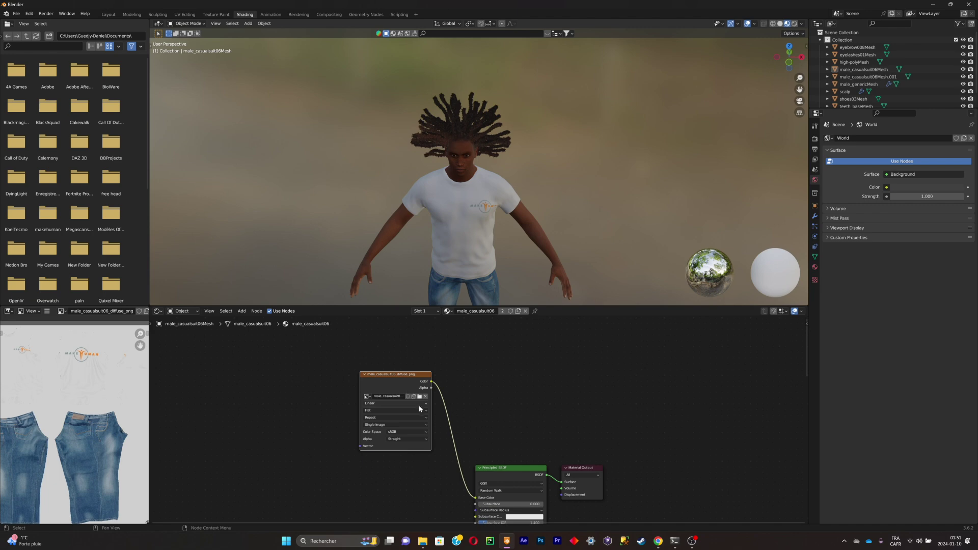
pyautogui.scroll(2, 419, 408)
# - Replace the base colour texture image with custom.png from the Downloads folder, searching for "cus"
pyautogui.click(405, 391)
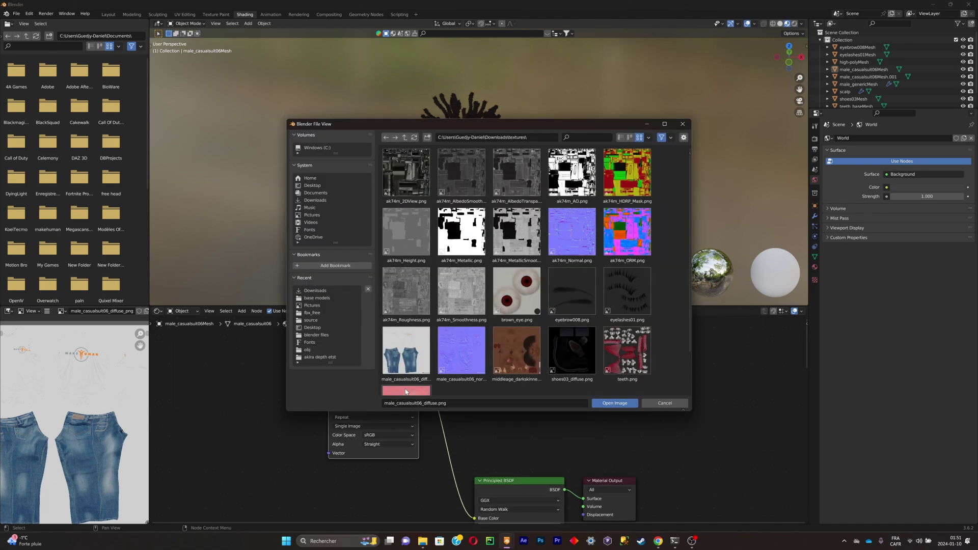
pyautogui.click(332, 199)
pyautogui.click(579, 137)
pyautogui.write('c')
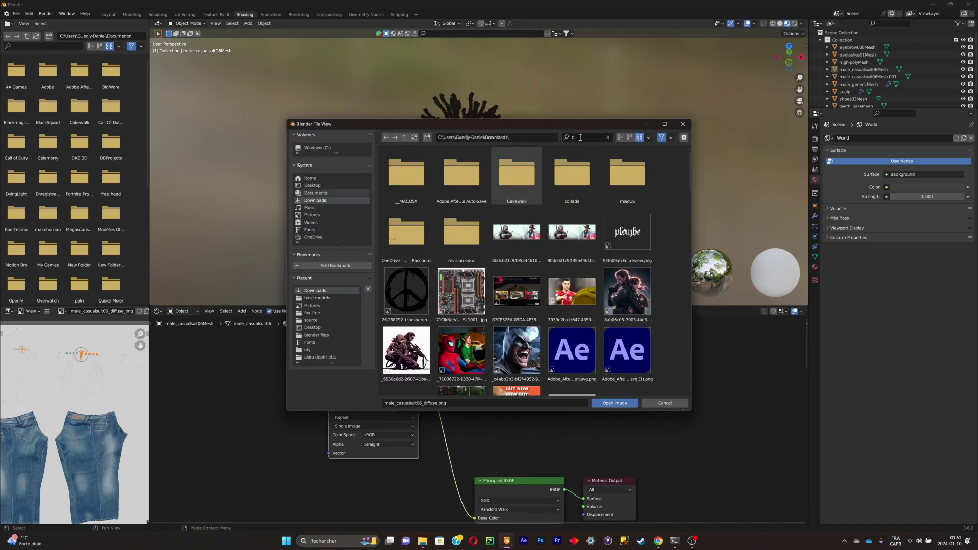
pyautogui.write('us')
pyautogui.doubleClick(406, 174)
# - Examine the custom graphic on the T-shirt from several angles and distances
pyautogui.scroll(-1, 482, 212)
pyautogui.moveTo(518, 227); pyautogui.dragTo(519, 216, button='middle')
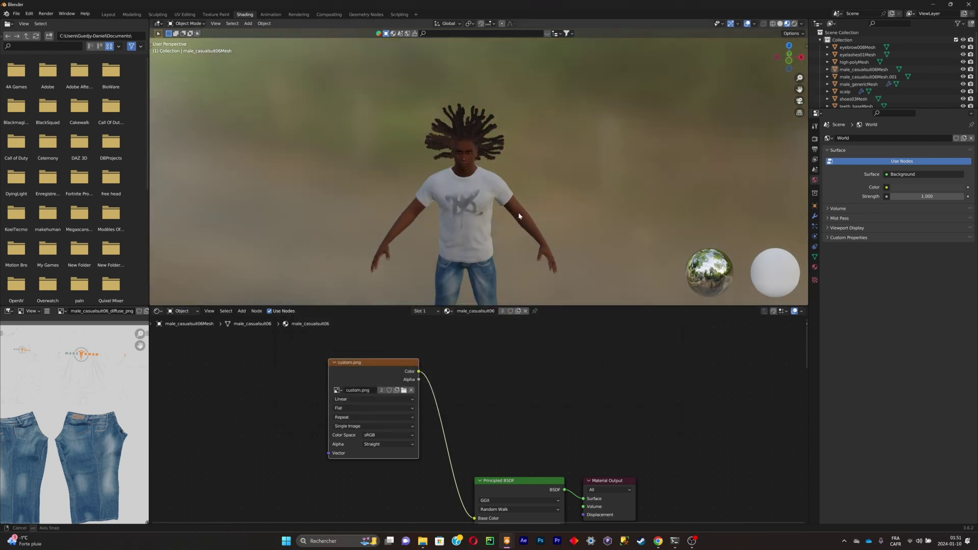
pyautogui.scroll(6, 521, 194)
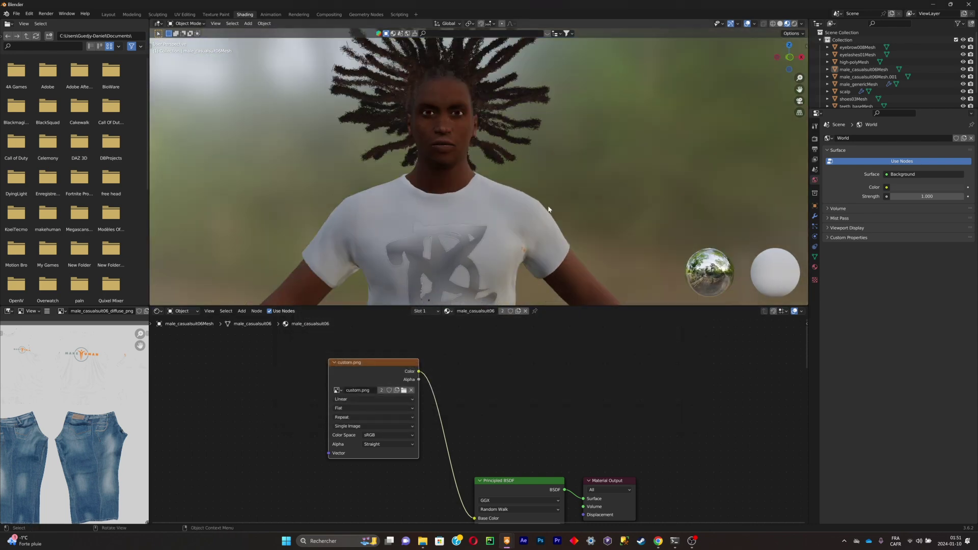
pyautogui.scroll(-4, 548, 208)
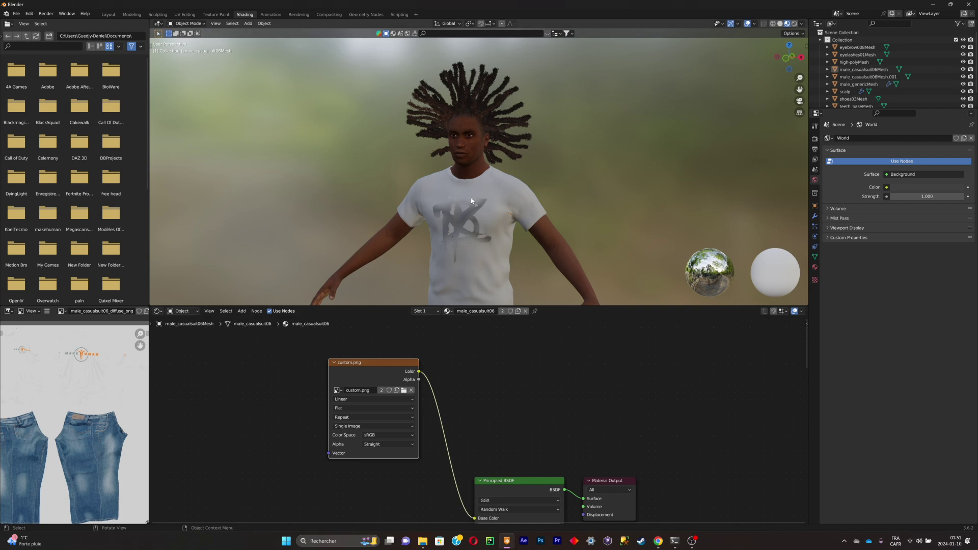
pyautogui.moveTo(471, 201); pyautogui.dragTo(488, 212, button='middle')
pyautogui.scroll(2, 498, 201)
pyautogui.scroll(-2, 498, 200)
pyautogui.scroll(3, 499, 200)
pyautogui.scroll(-6, 488, 212)
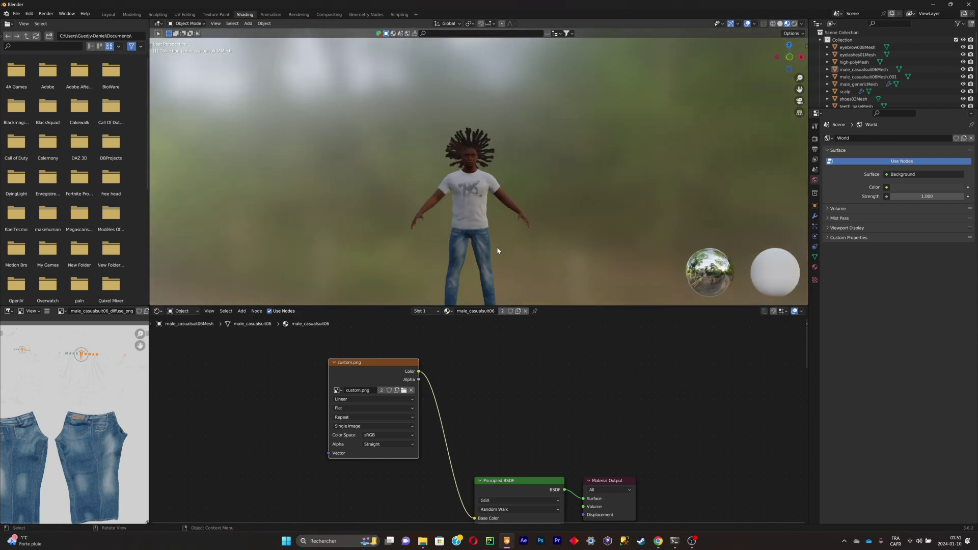
# - Select the jeans and reposition the custom.png texture node in their material, viewing the jeans area of the diffuse texture
pyautogui.click(453, 248)
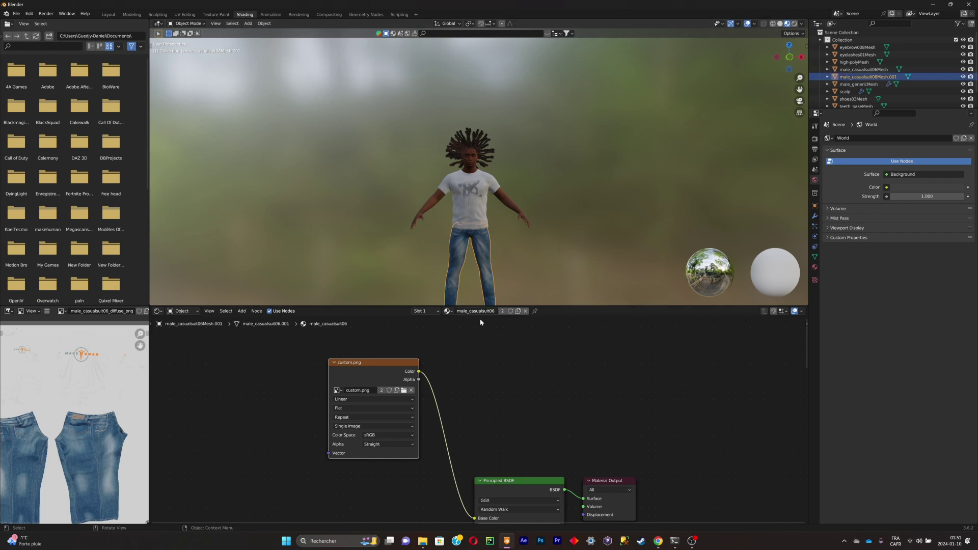
pyautogui.moveTo(463, 350); pyautogui.dragTo(465, 334, button='middle')
pyautogui.moveTo(406, 359); pyautogui.dragTo(420, 328)
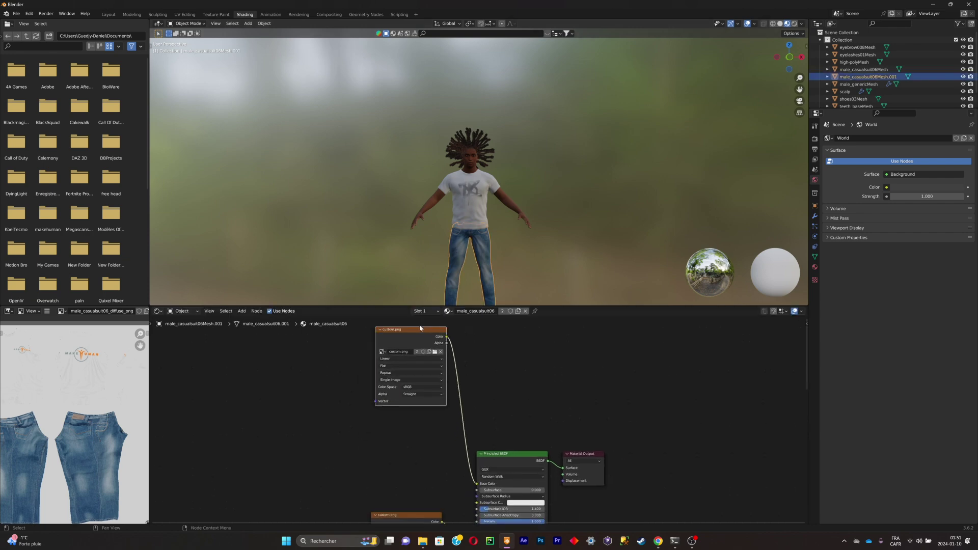
pyautogui.scroll(-2, 74, 425)
pyautogui.scroll(1, 105, 413)
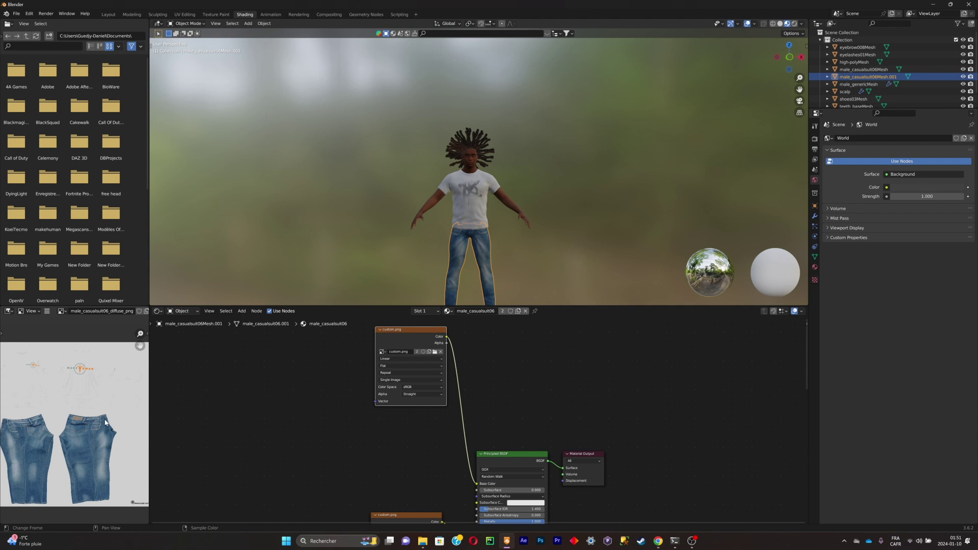
pyautogui.scroll(-1, 74, 429)
pyautogui.scroll(2, 74, 430)
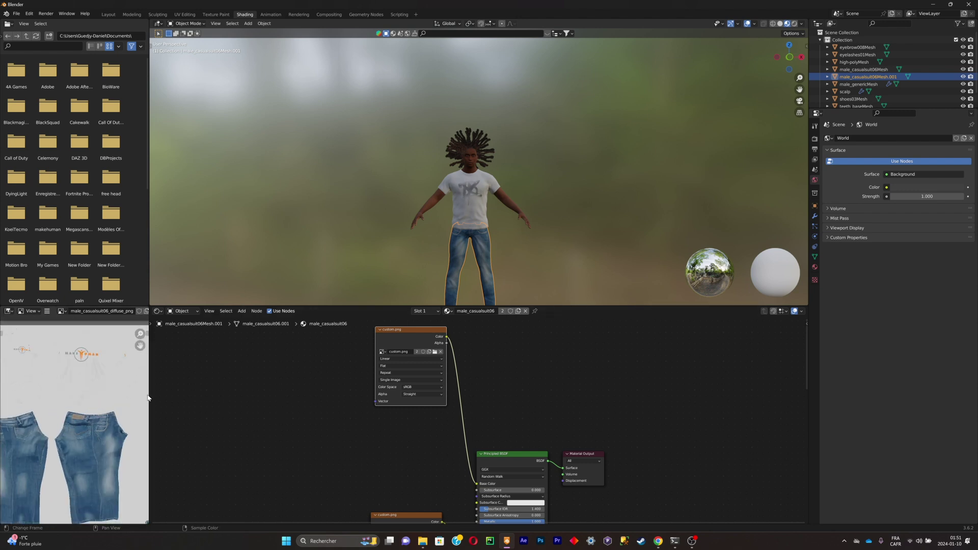
pyautogui.moveTo(408, 340); pyautogui.dragTo(390, 397)
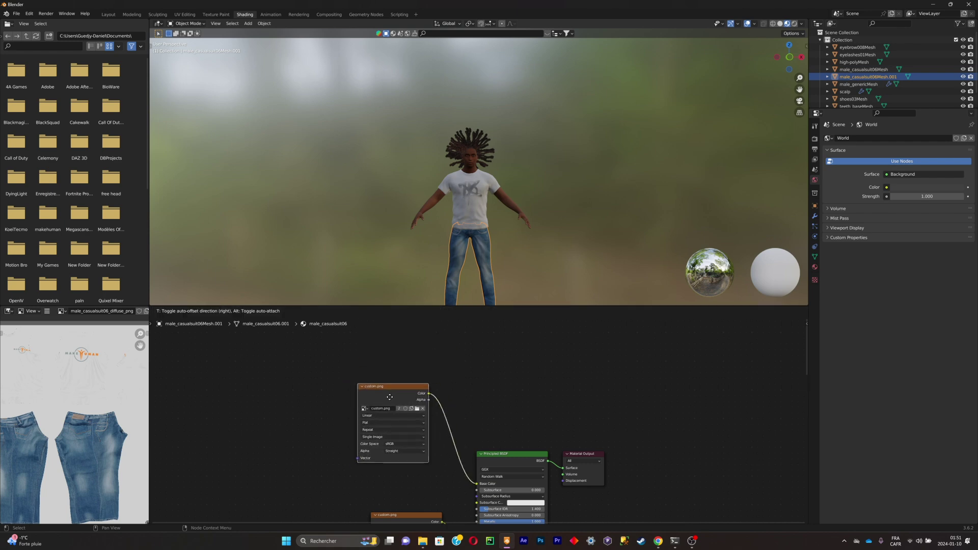
# - Place the custom.png texture node in the jeans material and inspect the clothed character from the front in the Layout workspace
pyautogui.click(390, 397)
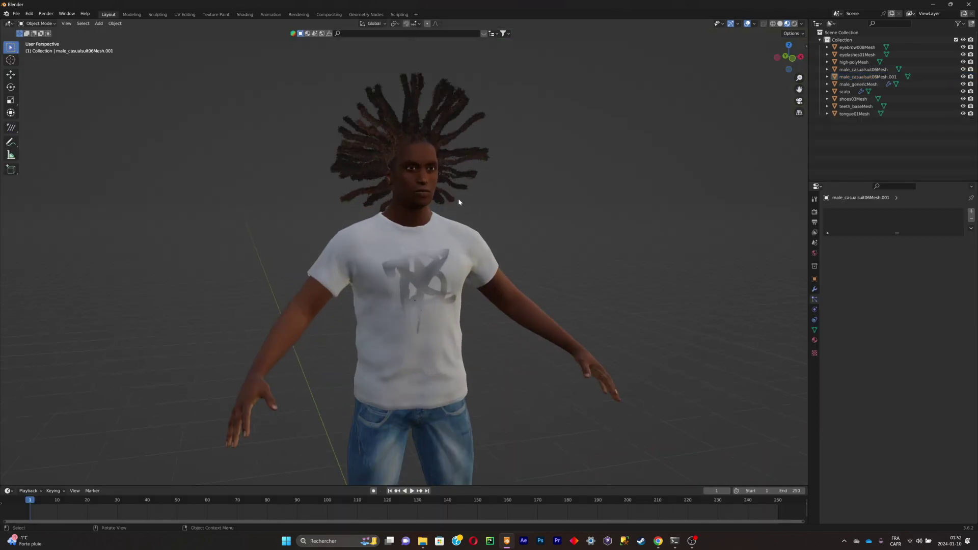
pyautogui.moveTo(458, 201)
pyautogui.mouseDown(button='middle')
pyautogui.moveTo(517, 199)
pyautogui.moveTo(452, 194)
pyautogui.mouseUp(button='middle')
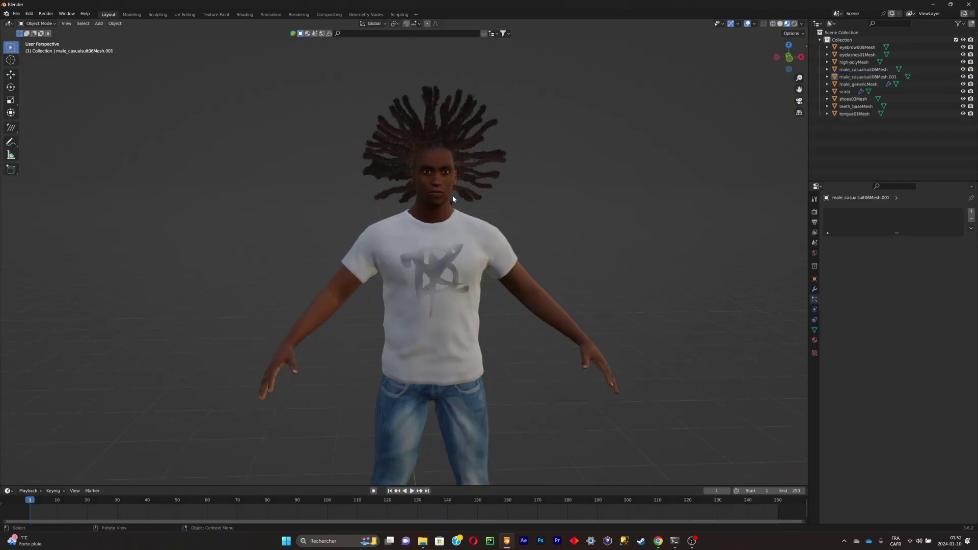
pyautogui.scroll(2, 581, 197)
pyautogui.moveTo(505, 153); pyautogui.dragTo(568, 170, button='middle')
pyautogui.moveTo(556, 217); pyautogui.dragTo(525, 202, button='middle')
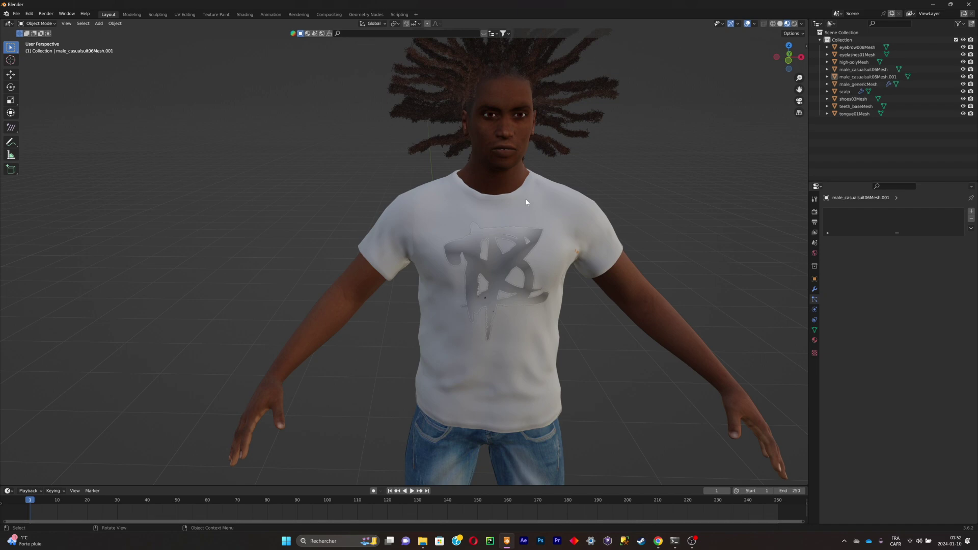
# - Enable Hair Dynamics on the scalp's particle system and play the animation to simulate the dreadlocks
pyautogui.click(814, 289)
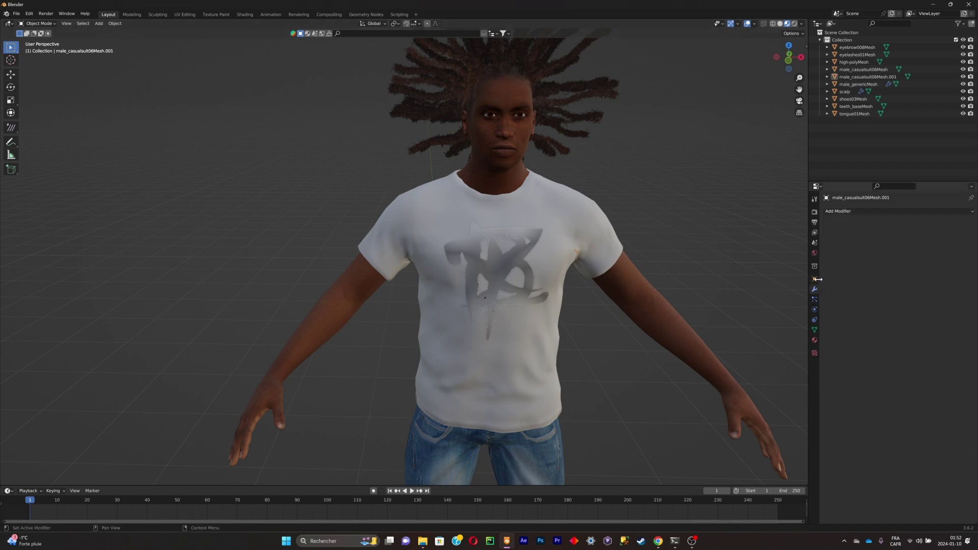
pyautogui.click(512, 87)
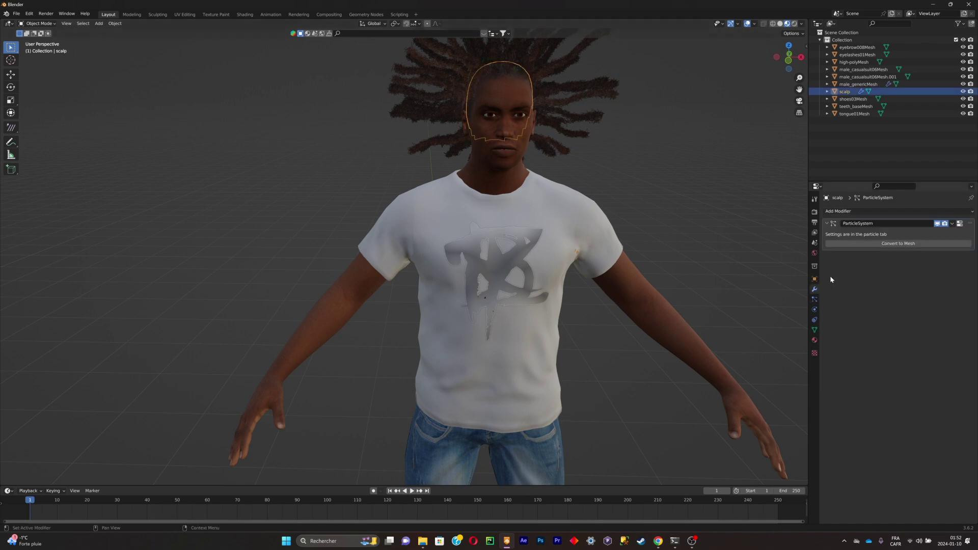
pyautogui.click(815, 298)
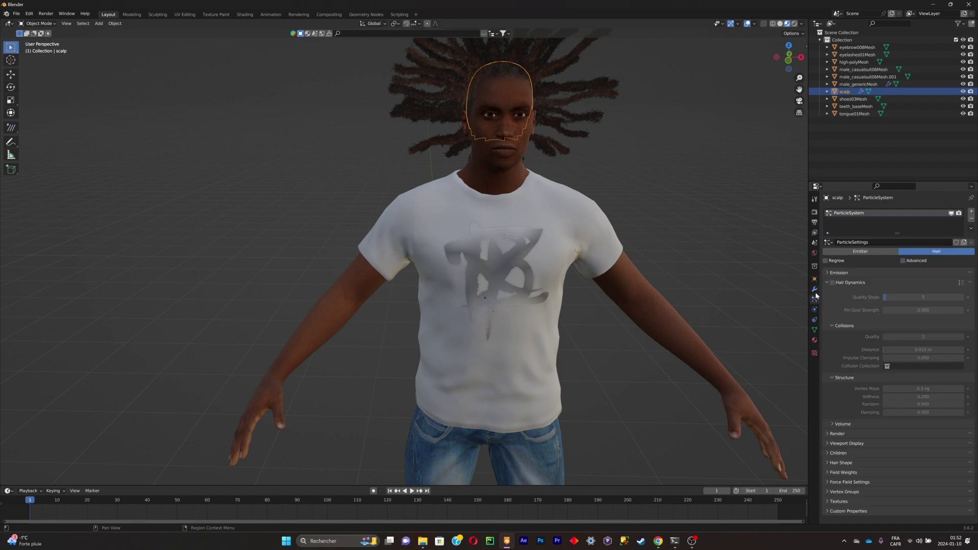
pyautogui.click(832, 282)
pyautogui.press('space')
pyautogui.scroll(-3, 650, 167)
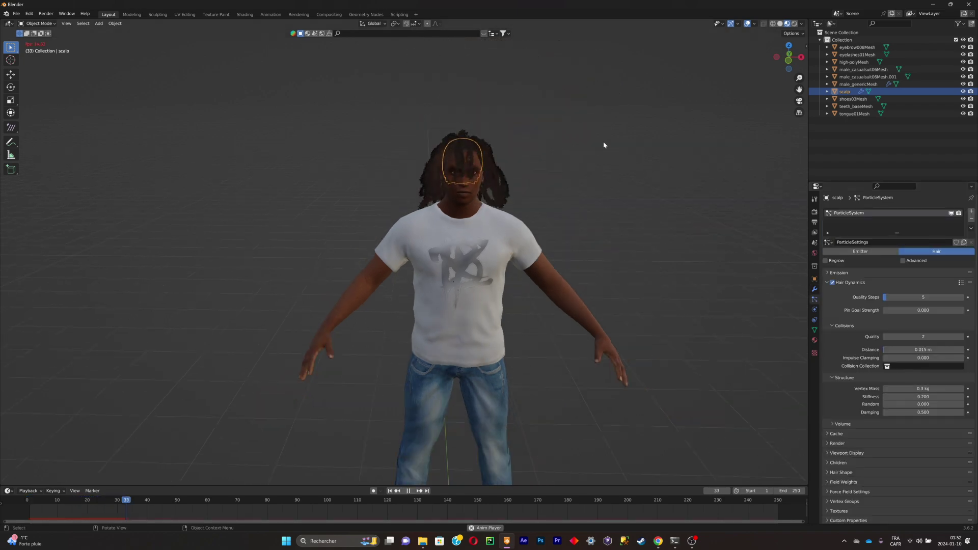
pyautogui.scroll(3, 605, 144)
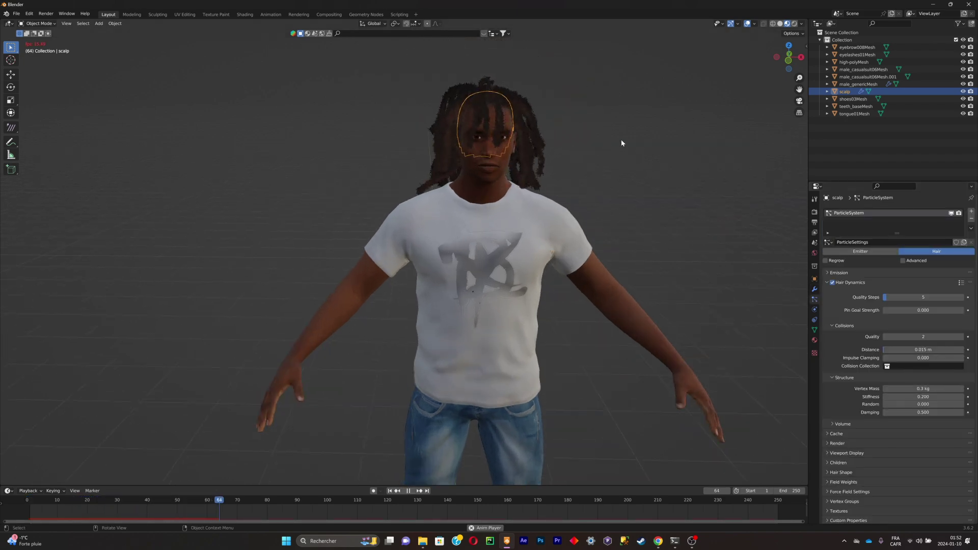